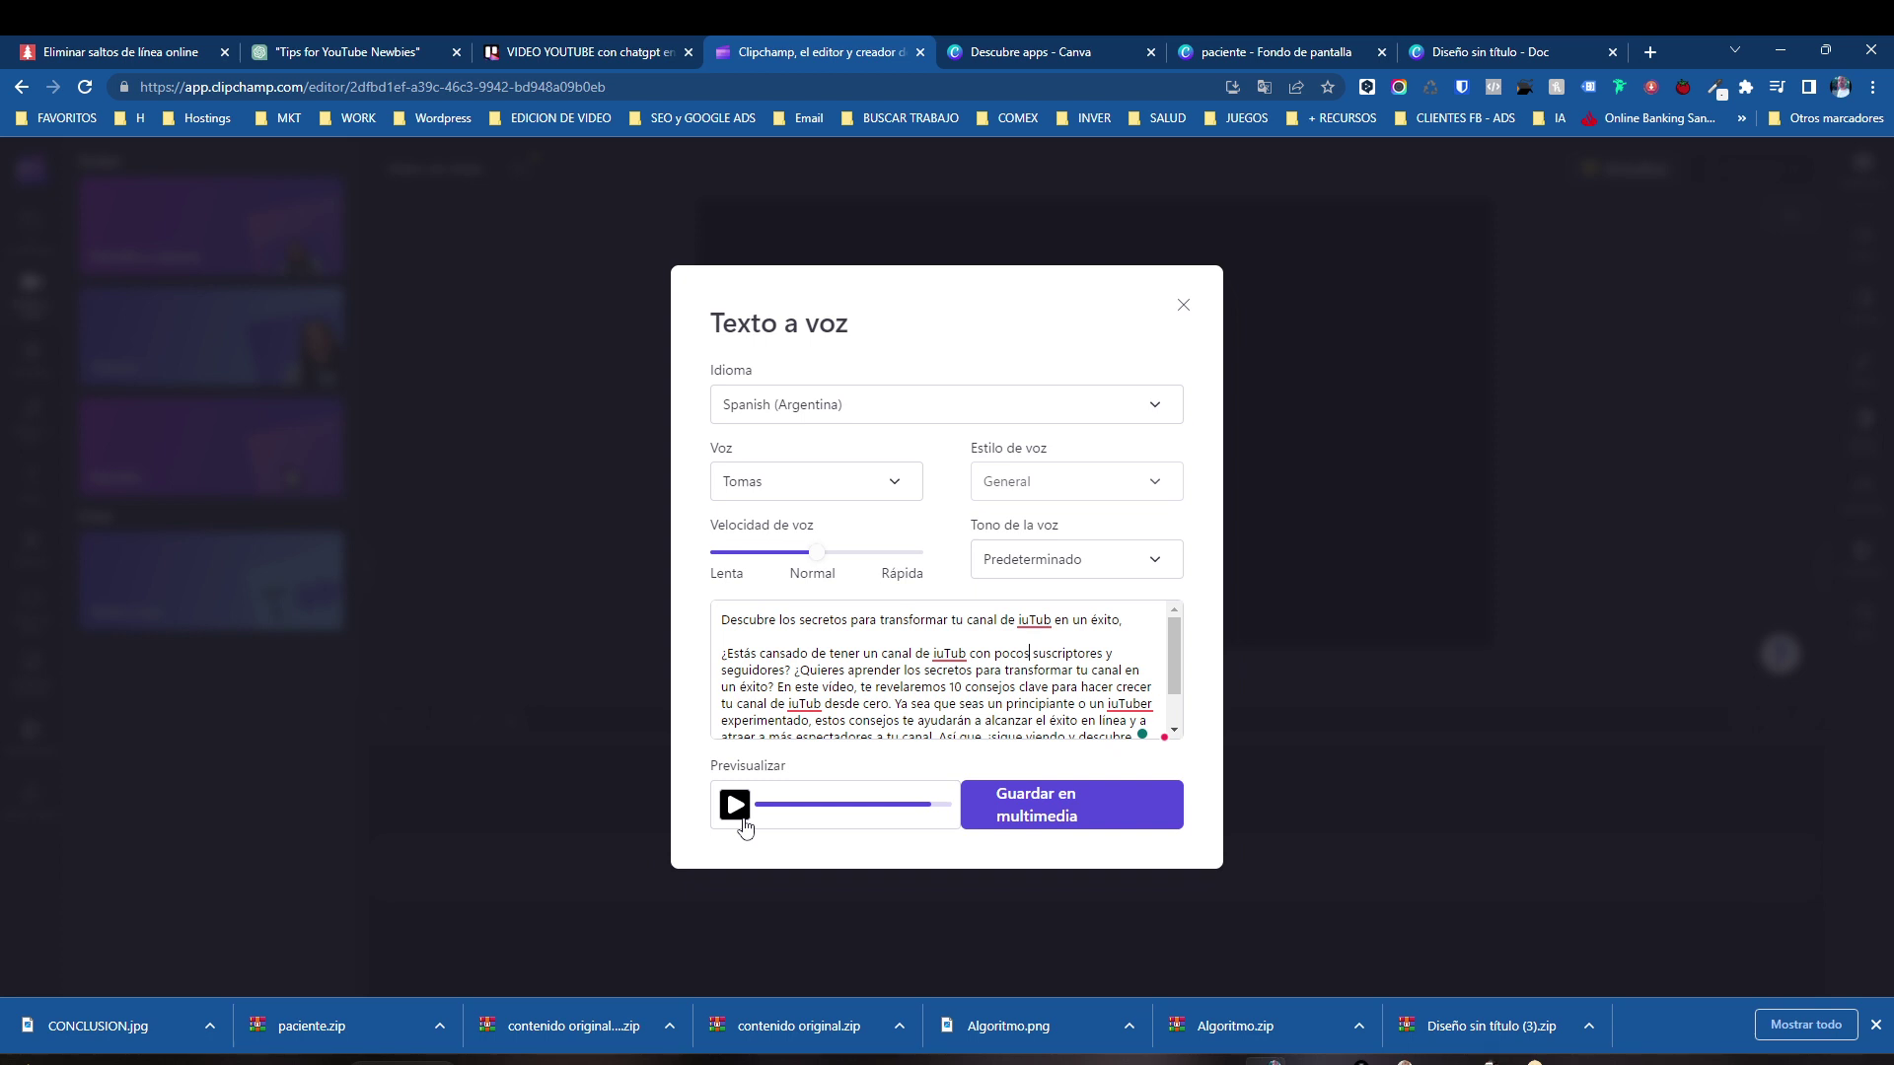
# - Preview the Tomas text-to-speech narration and read through the title and introduction script
pyautogui.click(743, 819)
pyautogui.press('super+a')
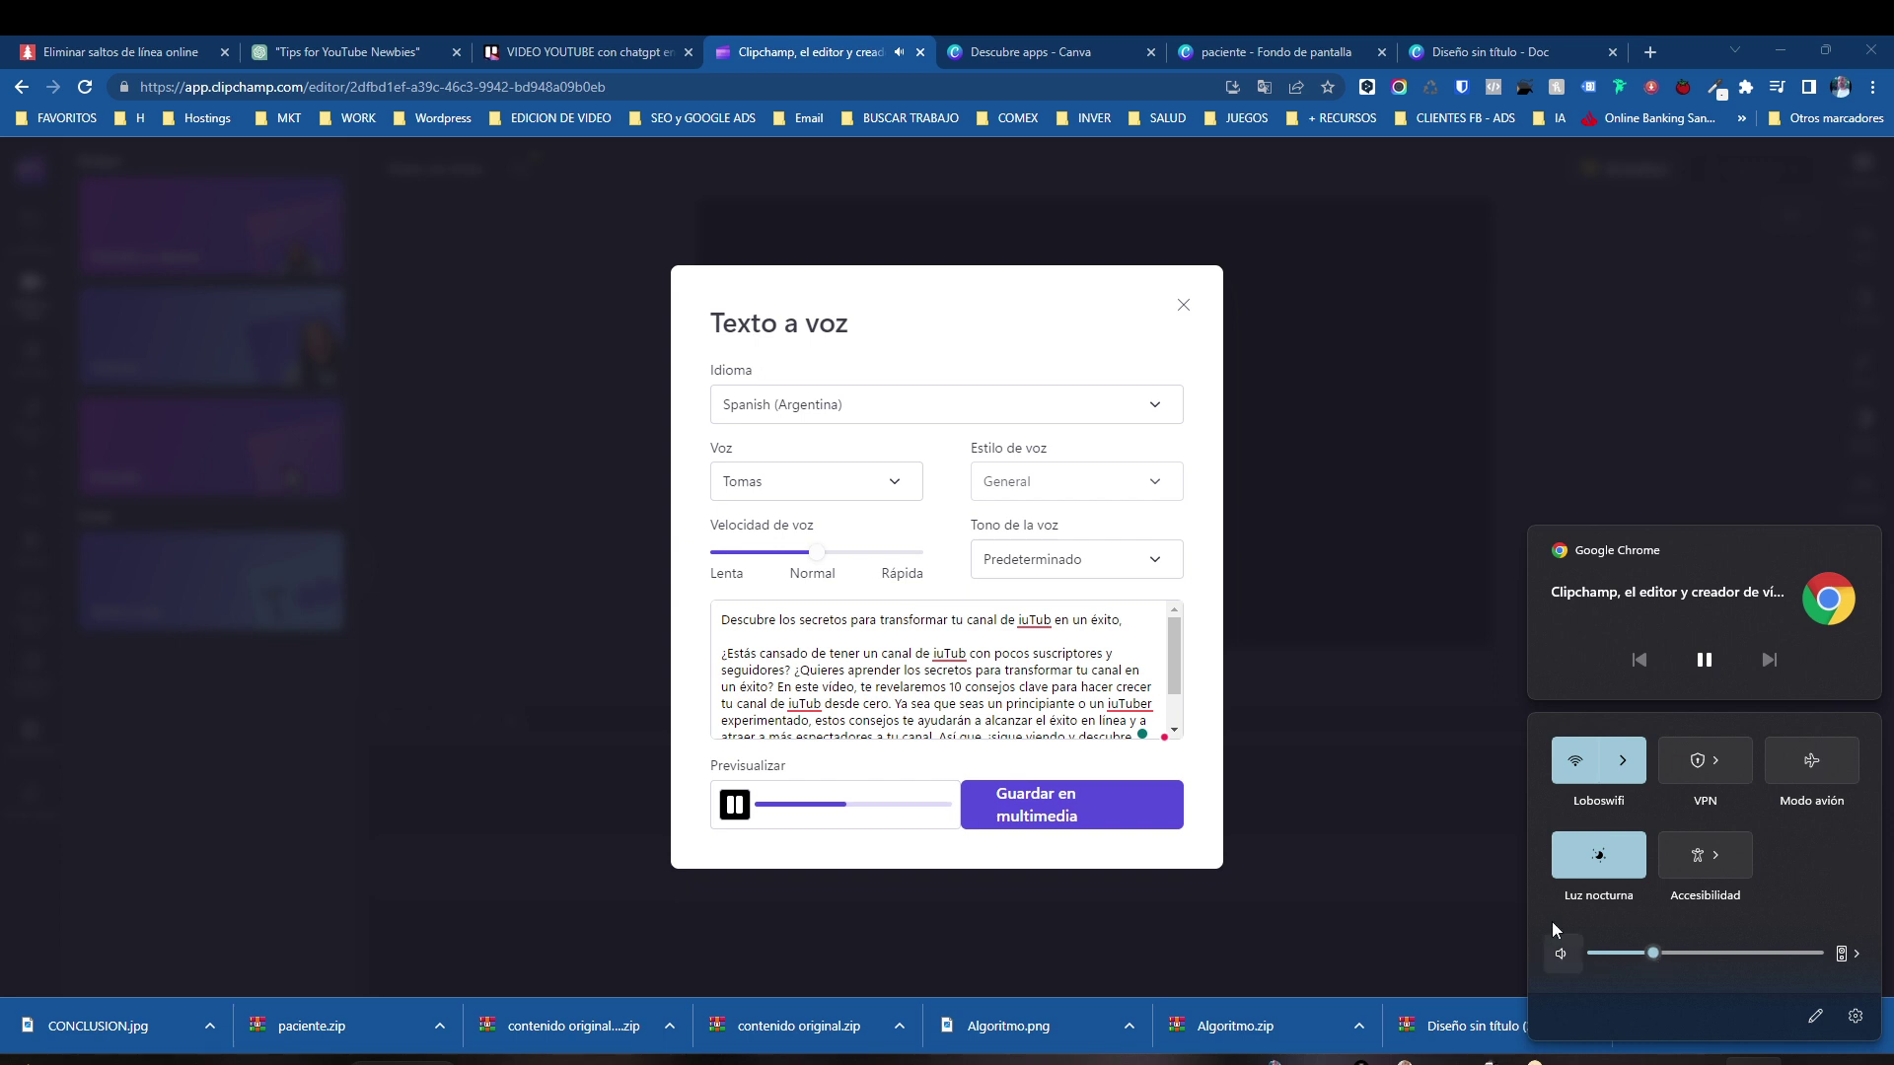
pyautogui.click(1207, 678)
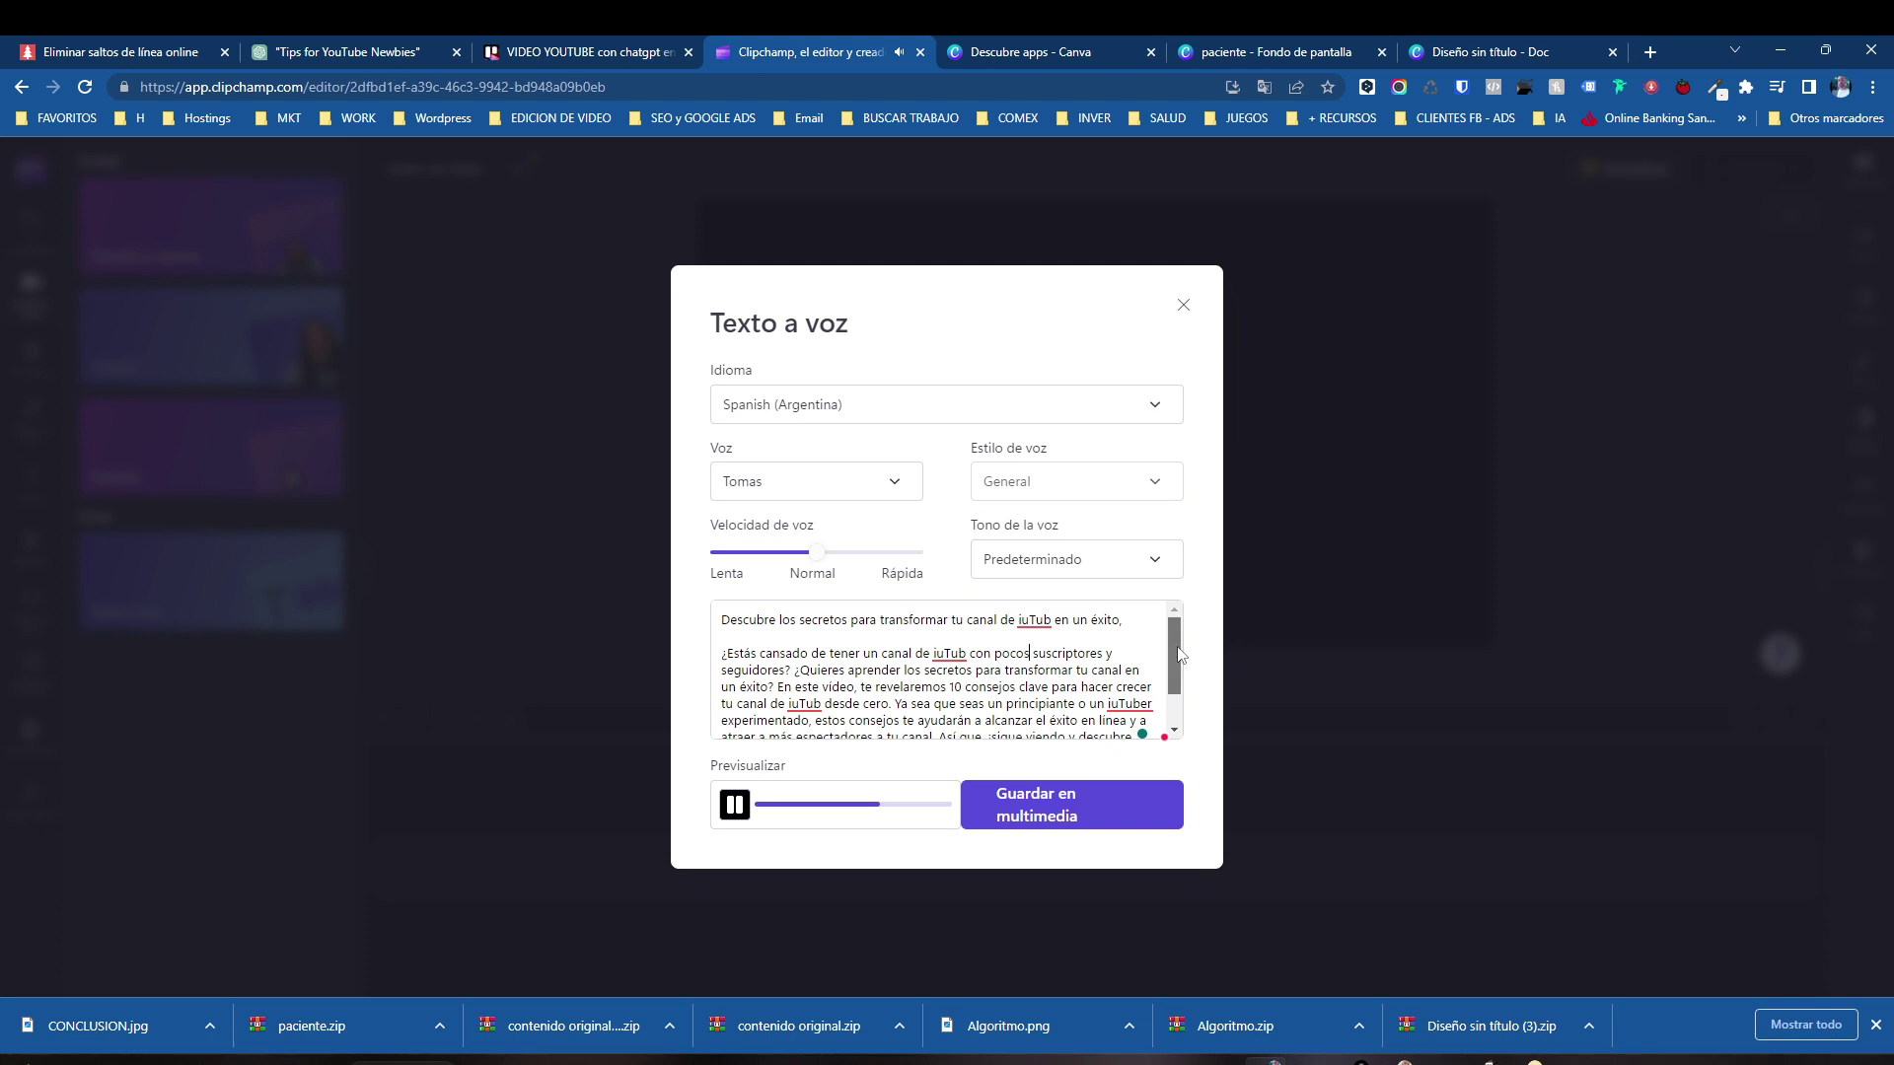
pyautogui.scroll(-1, 1179, 671)
pyautogui.scroll(-1, 1184, 671)
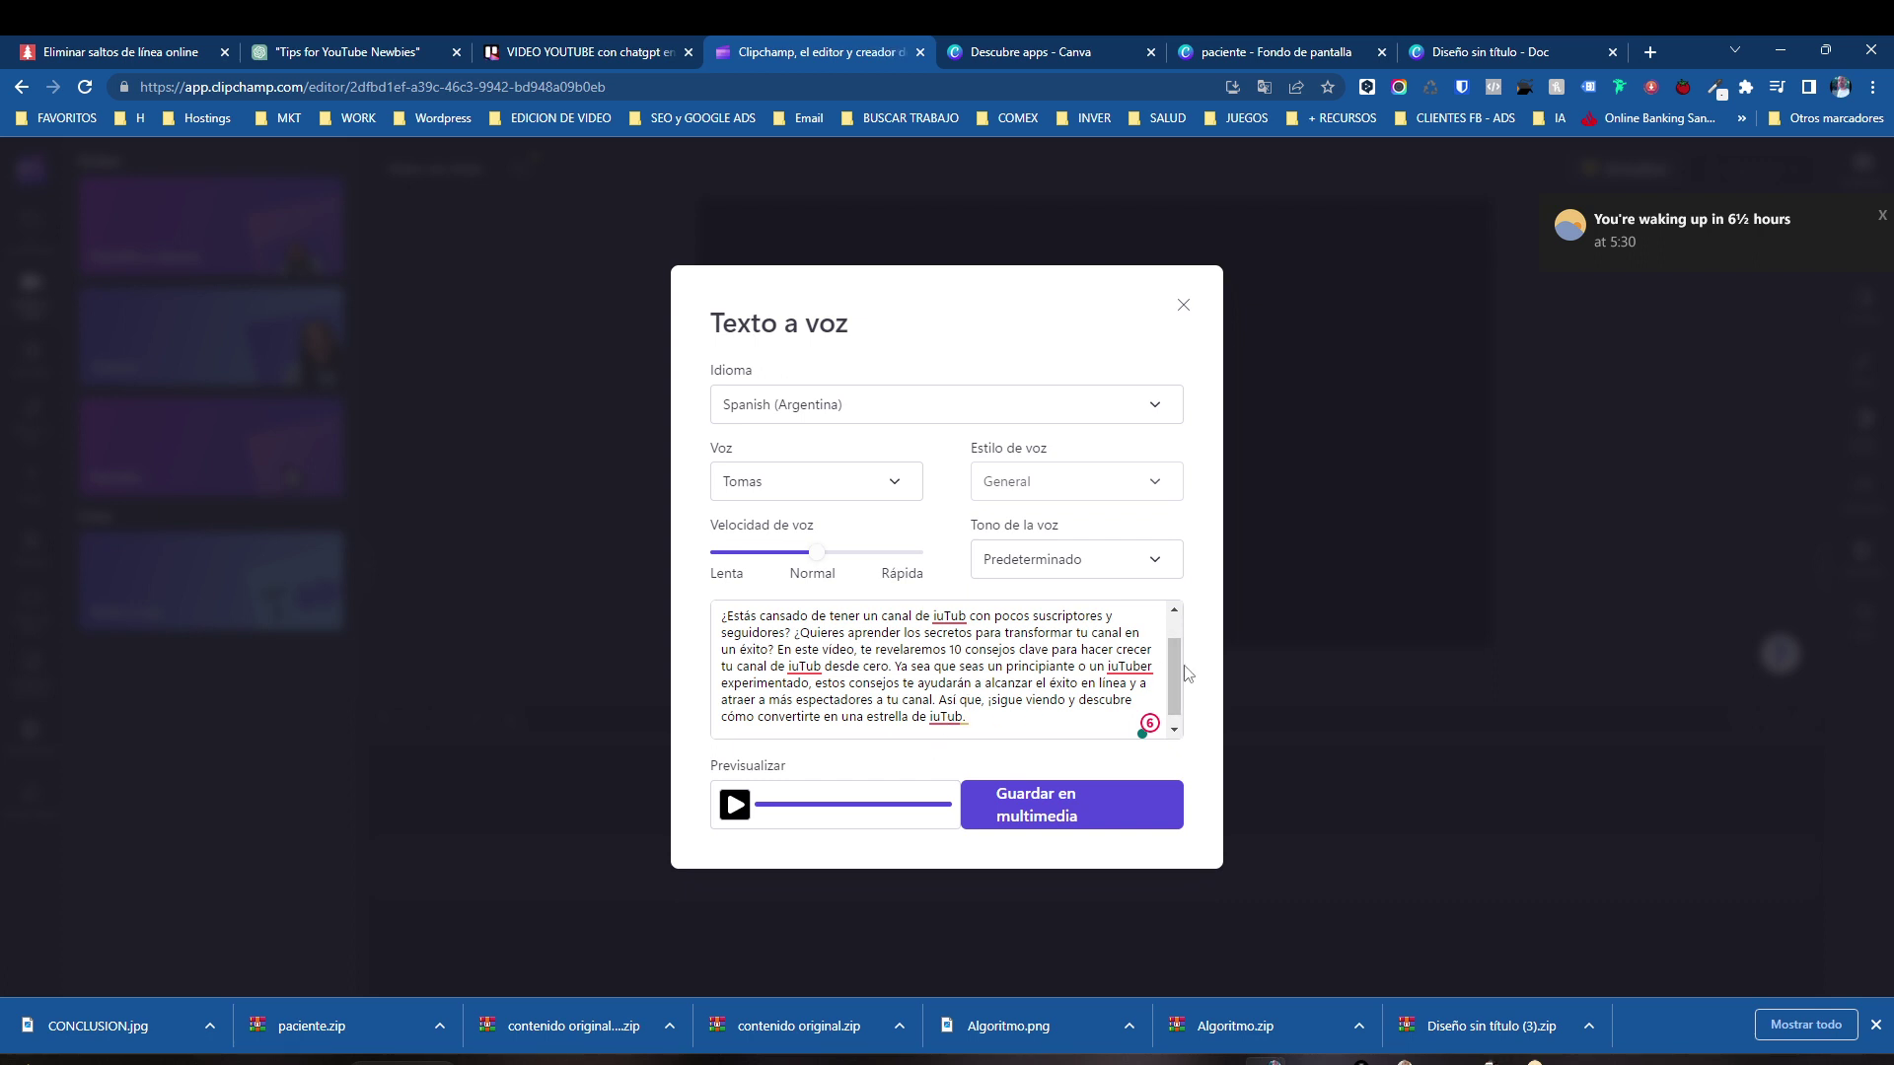
pyautogui.moveTo(1172, 666); pyautogui.dragTo(1170, 623)
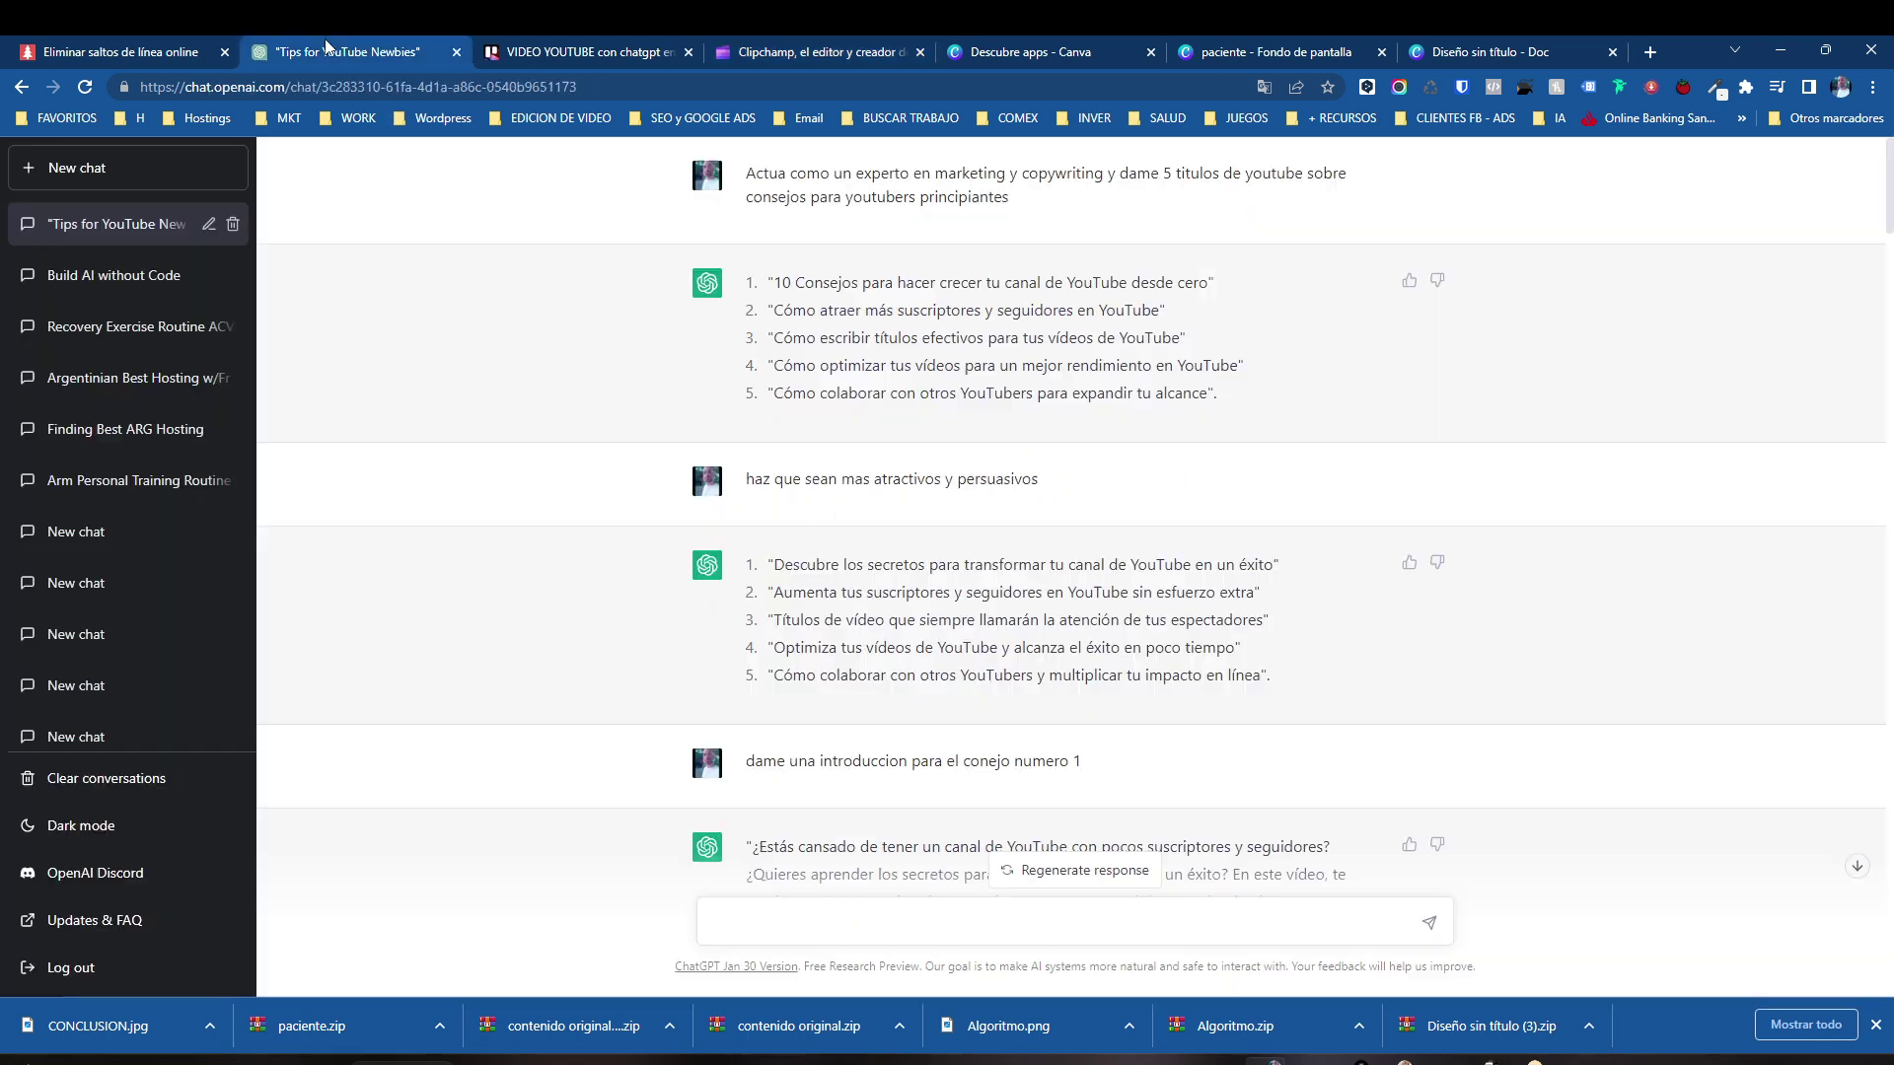
# - Switch to the ChatGPT conversation and examine the prompts and answers for the video titles and the introduction
pyautogui.click(331, 51)
pyautogui.scroll(-20, 1889, 597)
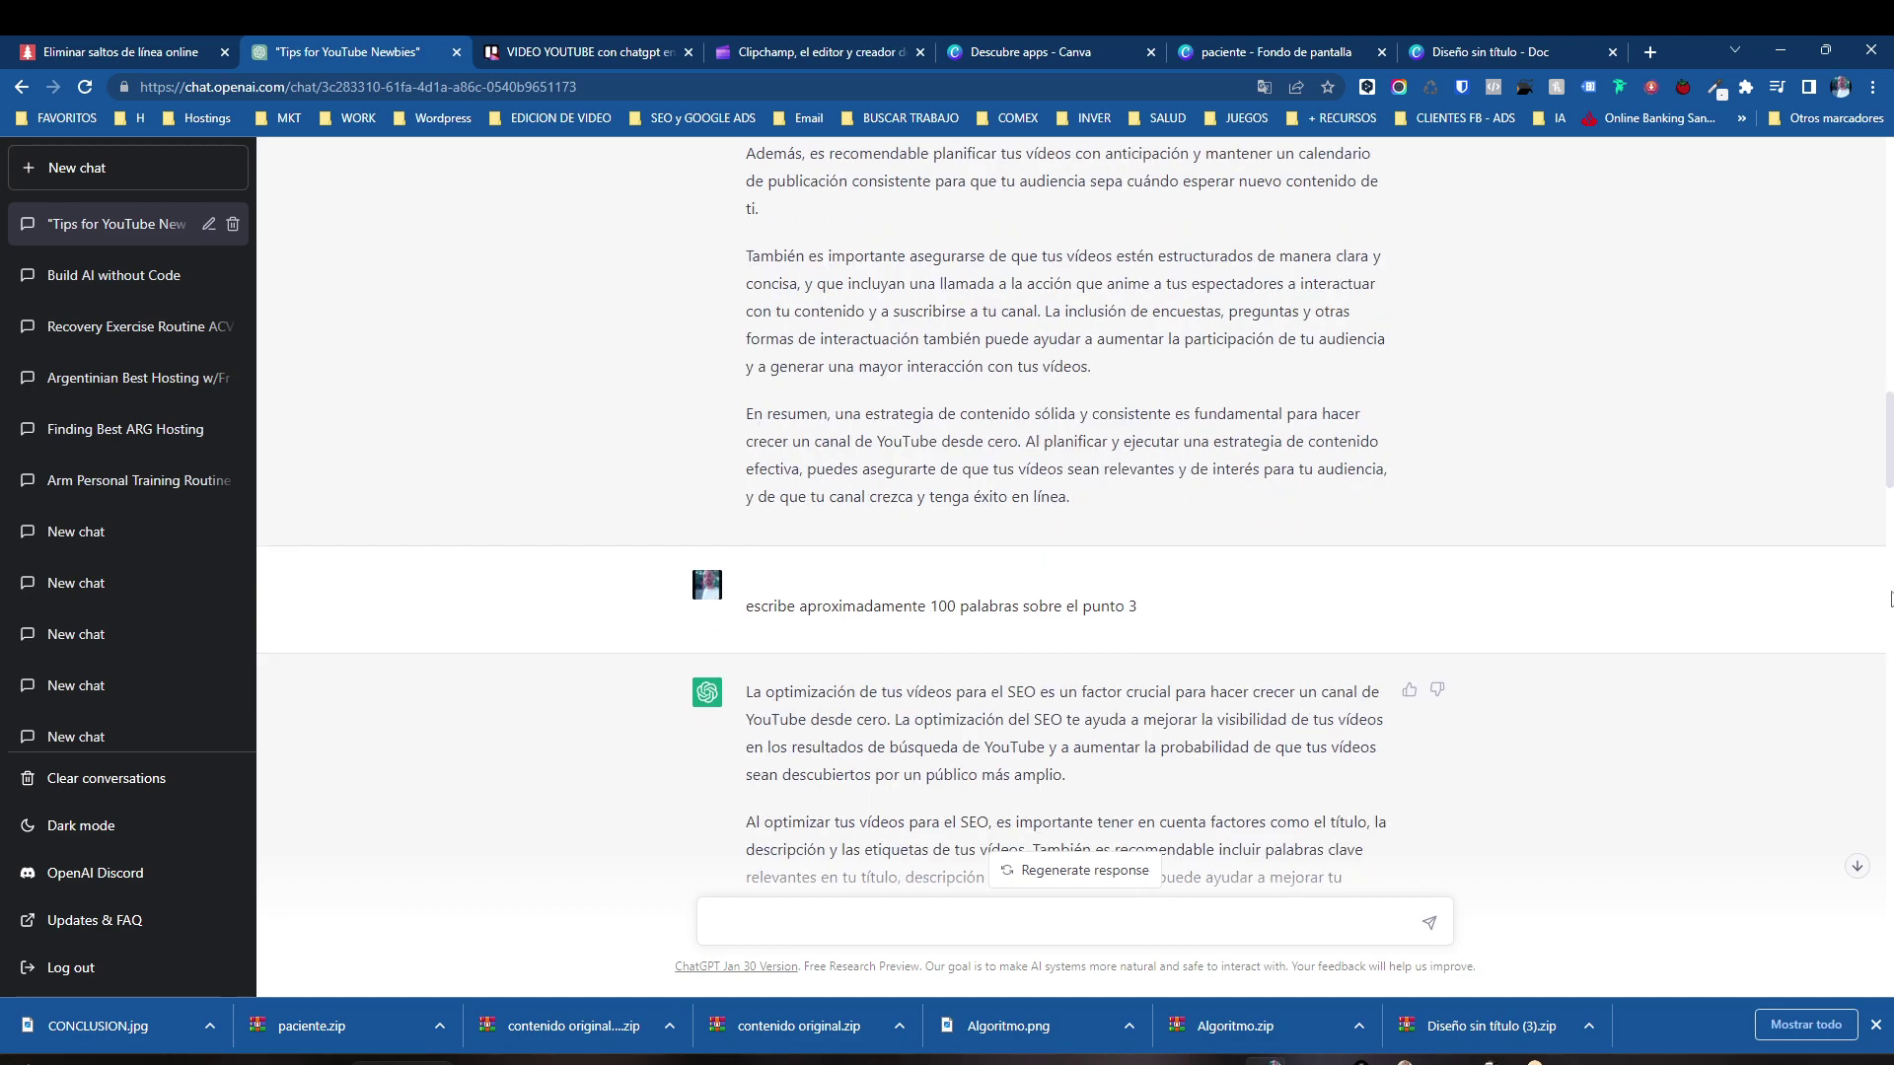
pyautogui.scroll(-15, 1889, 599)
pyautogui.moveTo(1889, 582); pyautogui.dragTo(1850, 176)
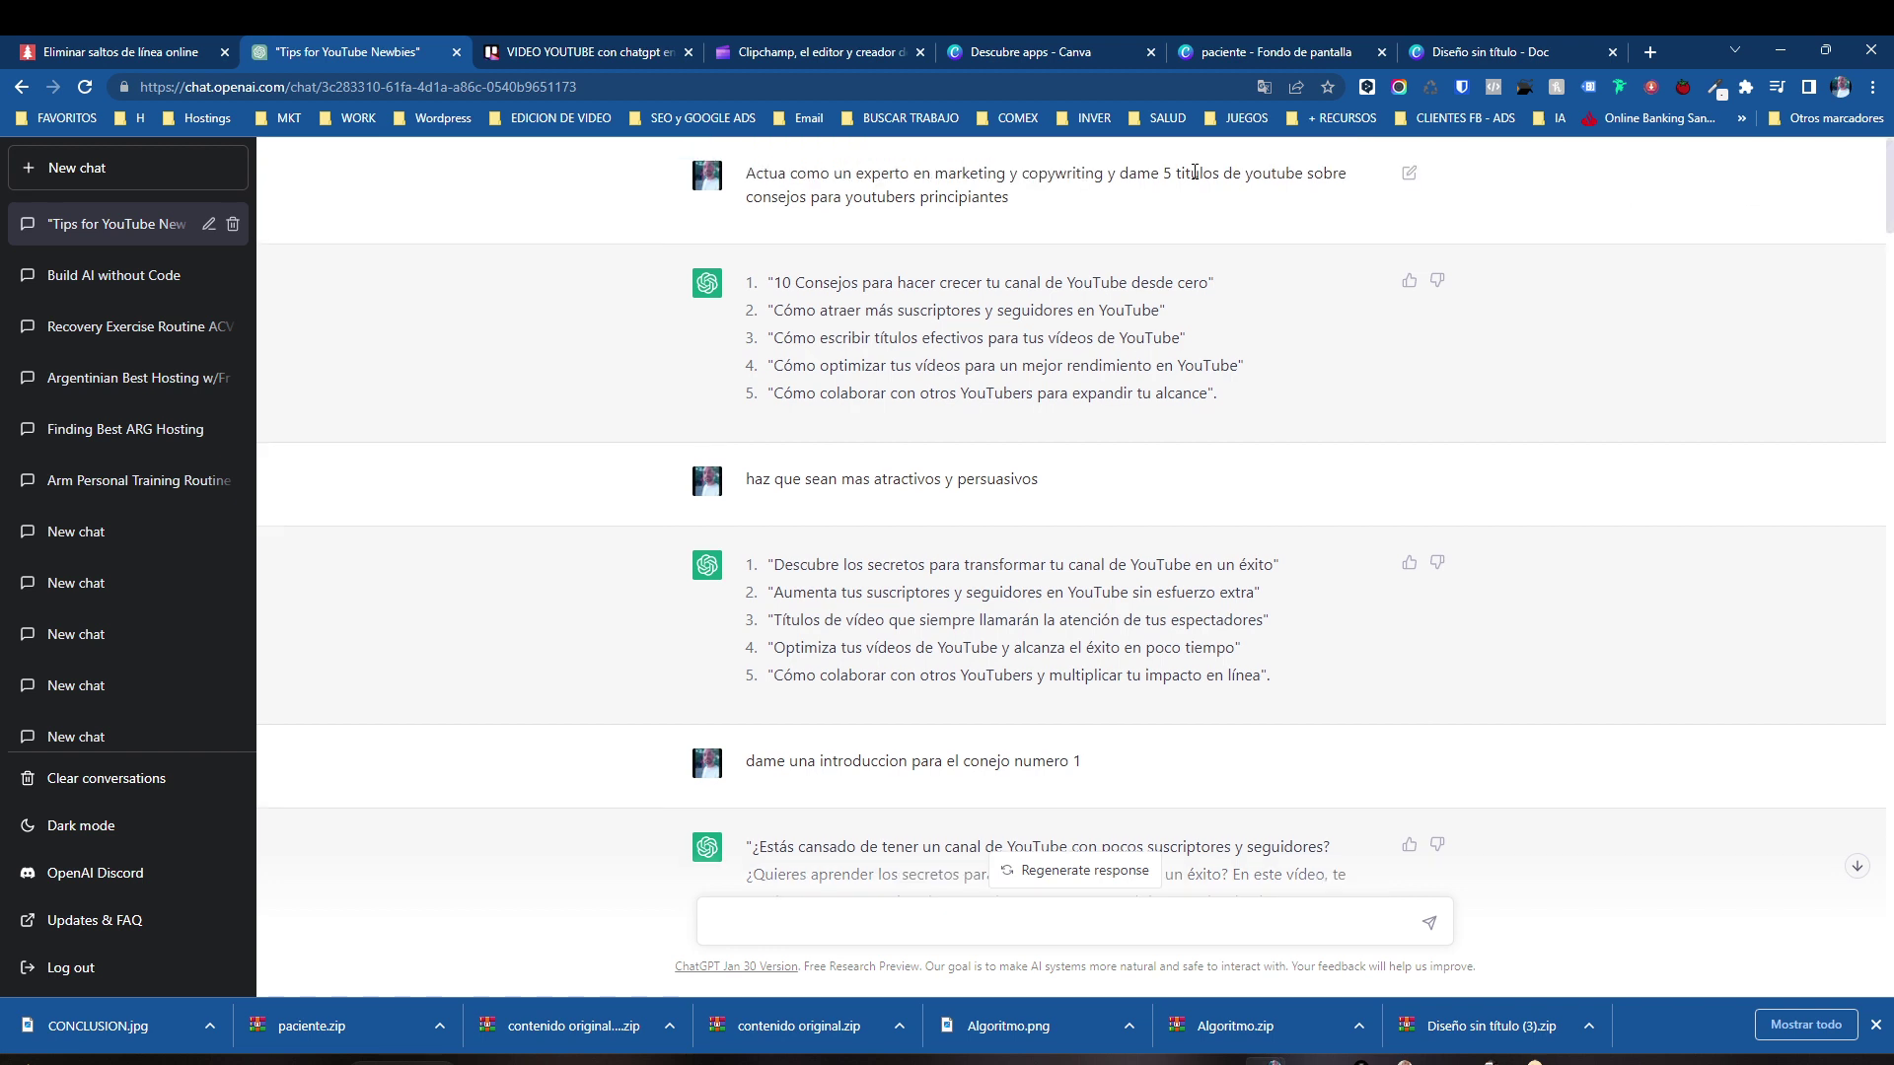
pyautogui.moveTo(747, 176); pyautogui.dragTo(1085, 234)
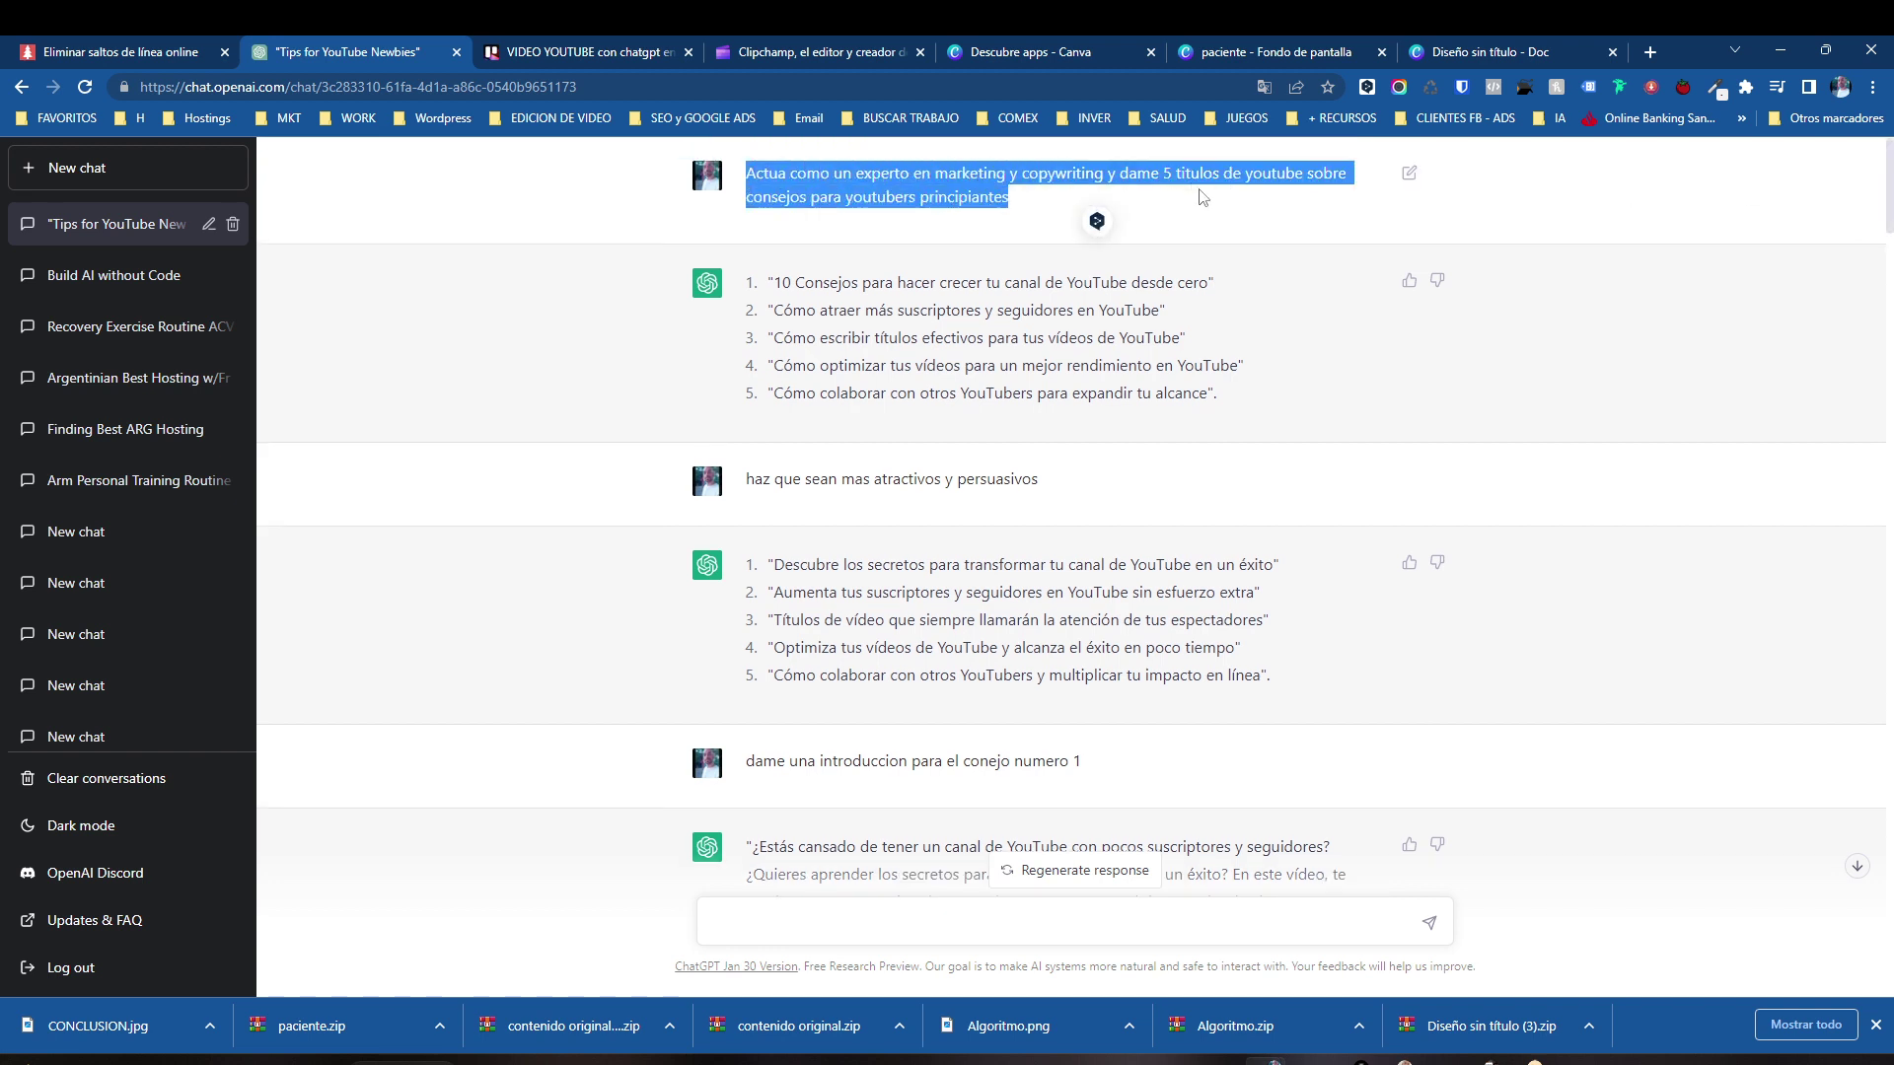
pyautogui.moveTo(1071, 484); pyautogui.dragTo(759, 489)
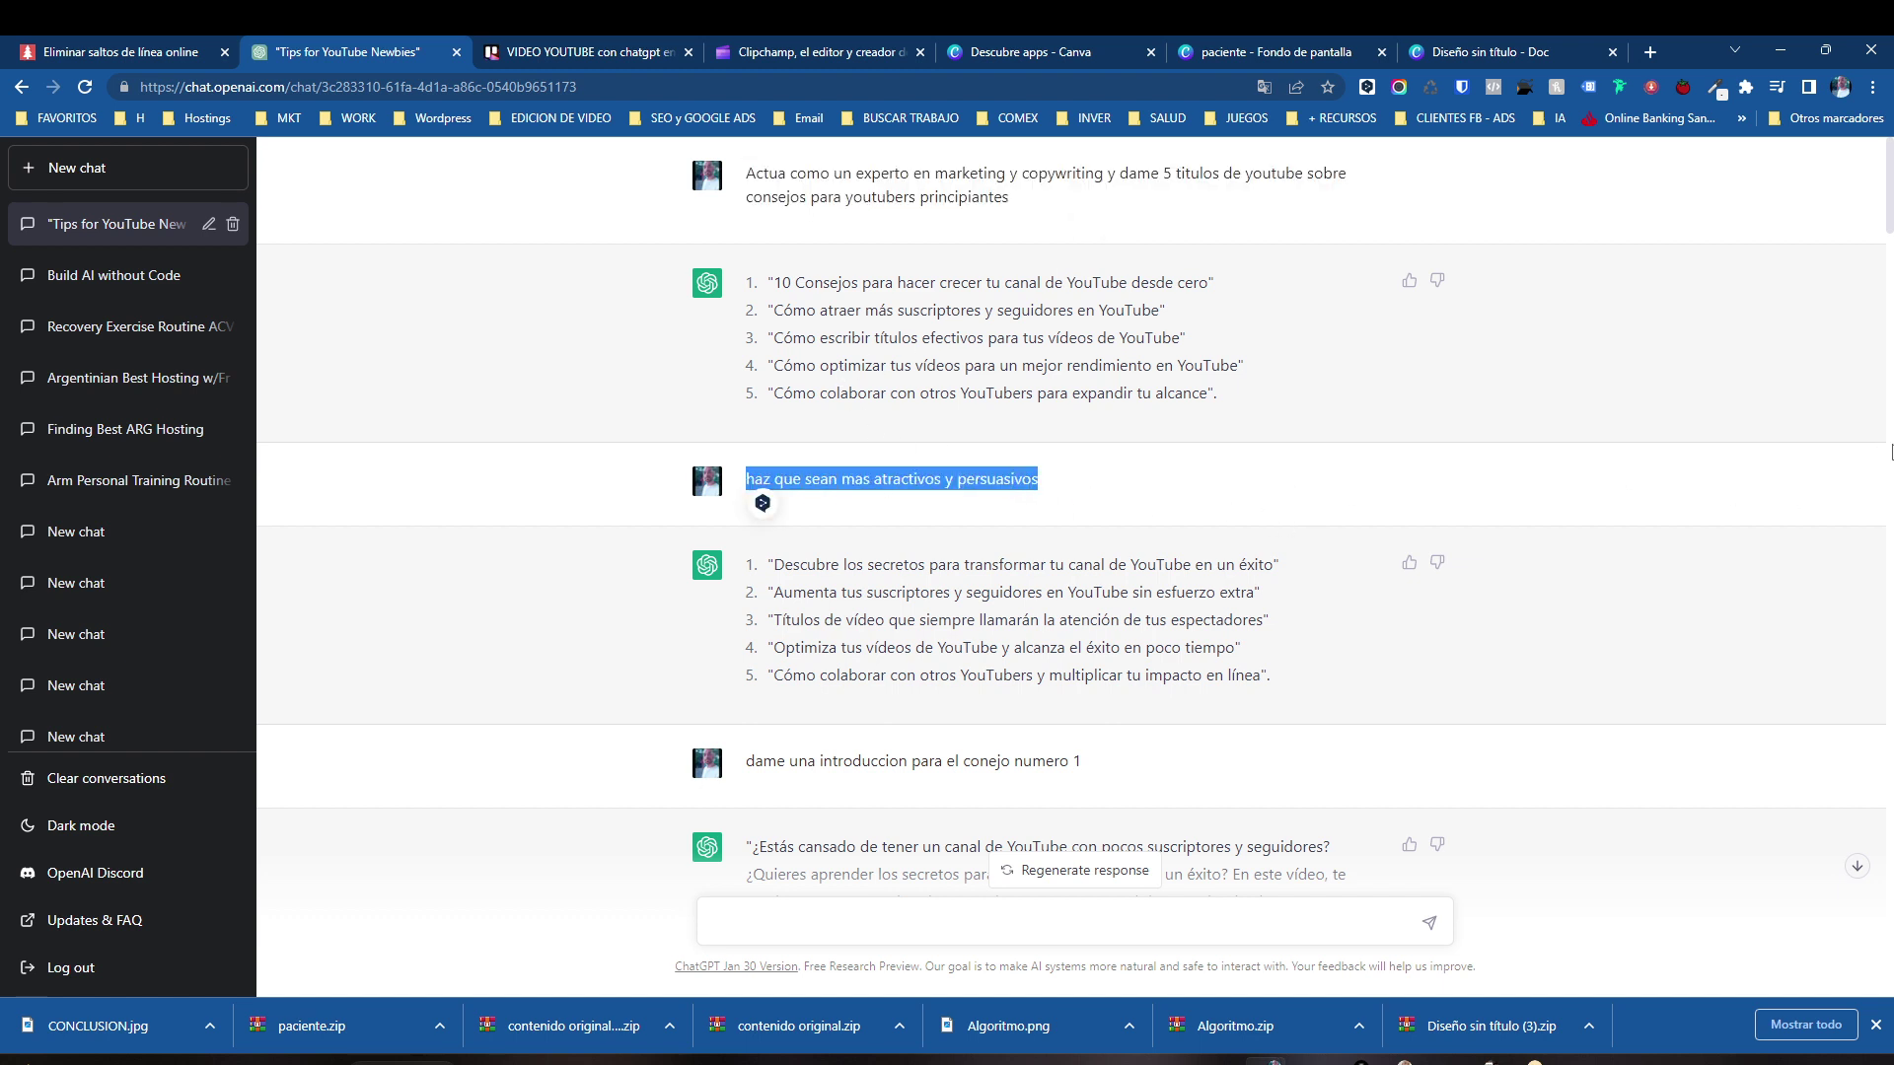
pyautogui.click(1597, 541)
pyautogui.scroll(-2, 1600, 582)
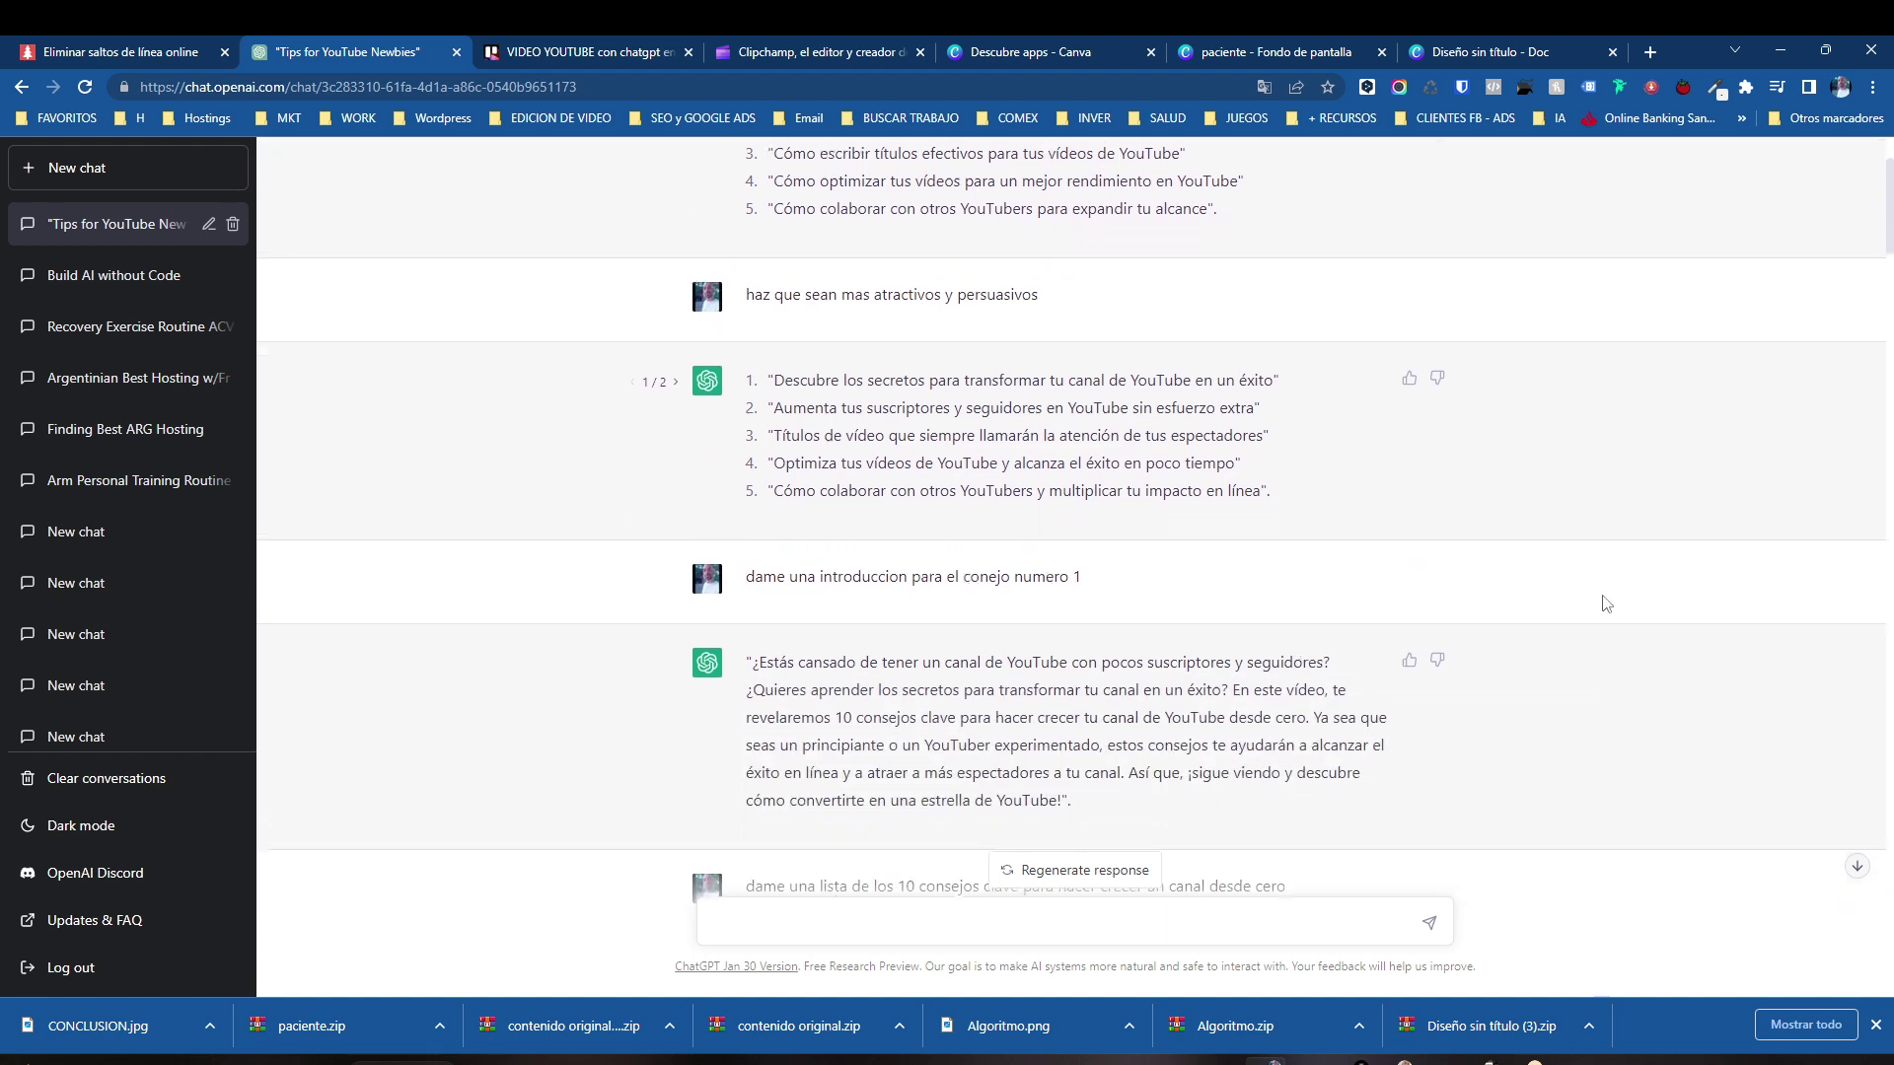
pyautogui.moveTo(765, 378); pyautogui.dragTo(1264, 379)
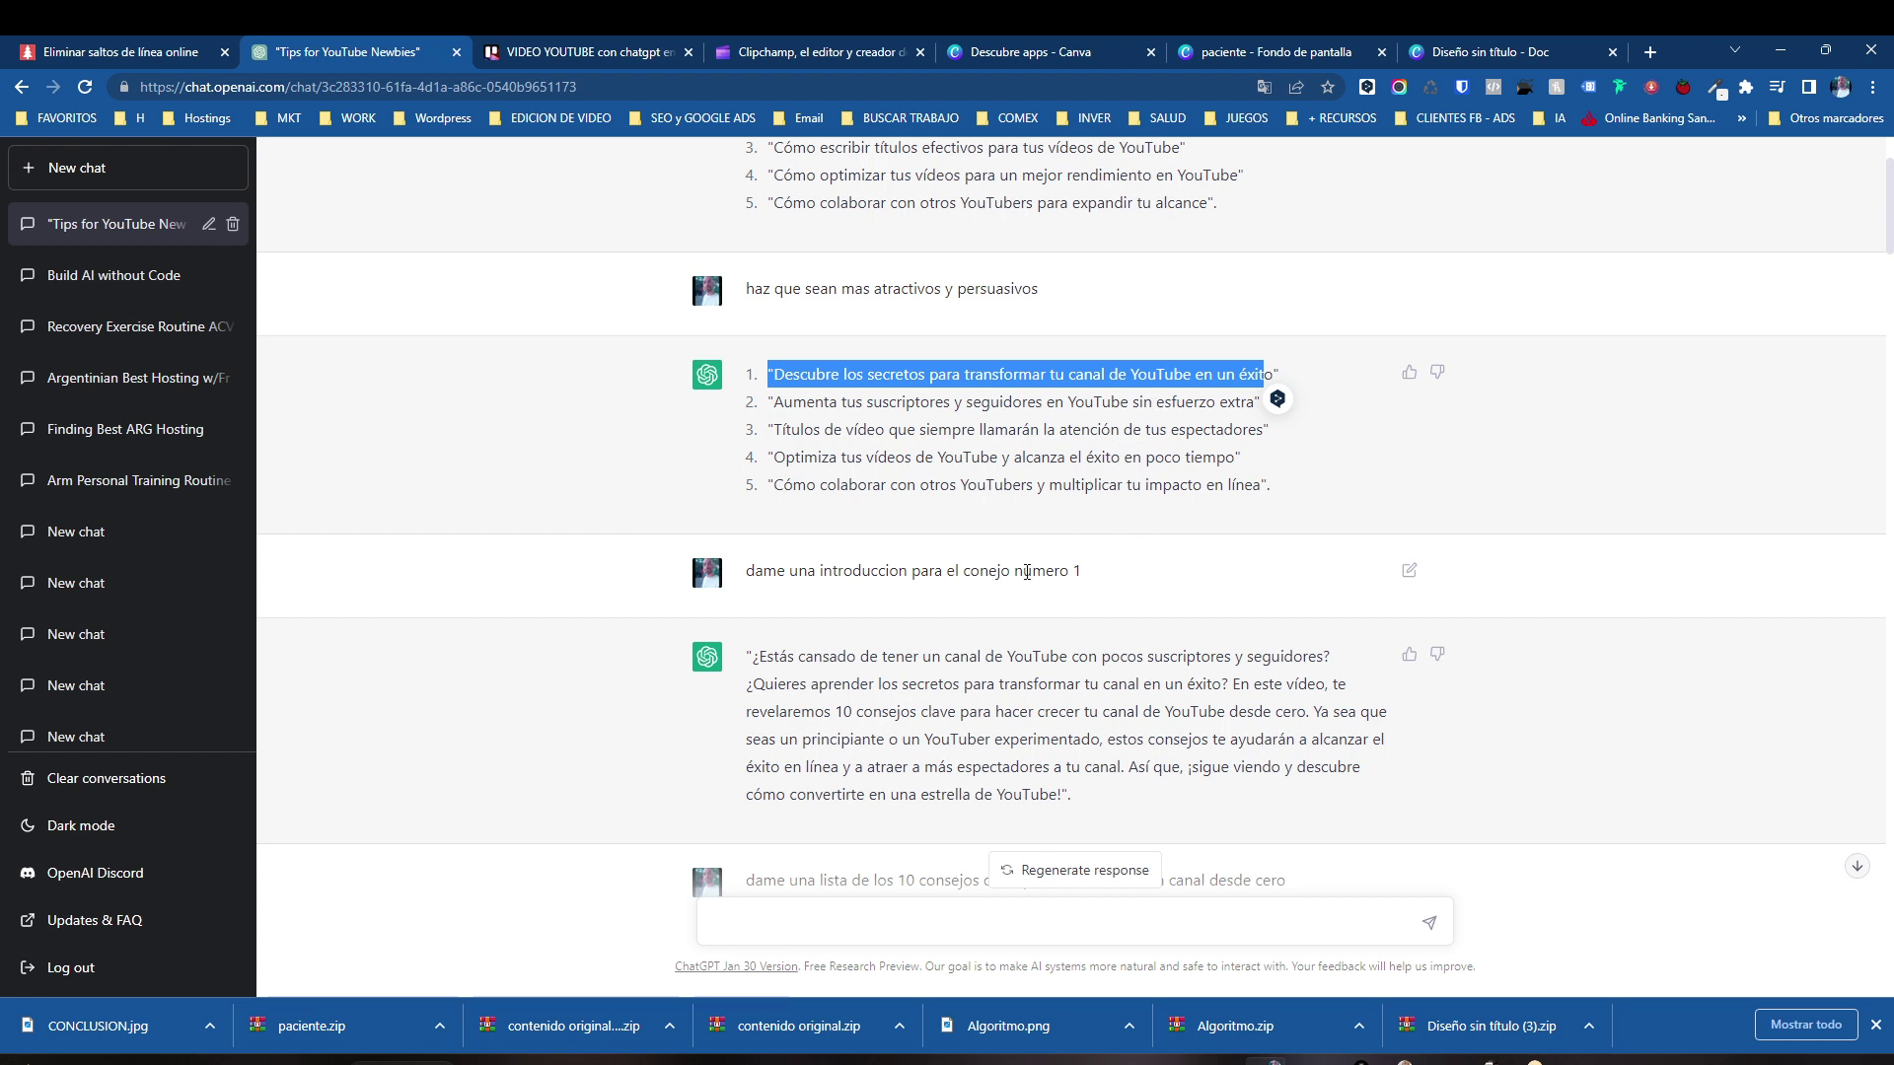
pyautogui.moveTo(1073, 795); pyautogui.dragTo(749, 661)
pyautogui.click(1204, 667)
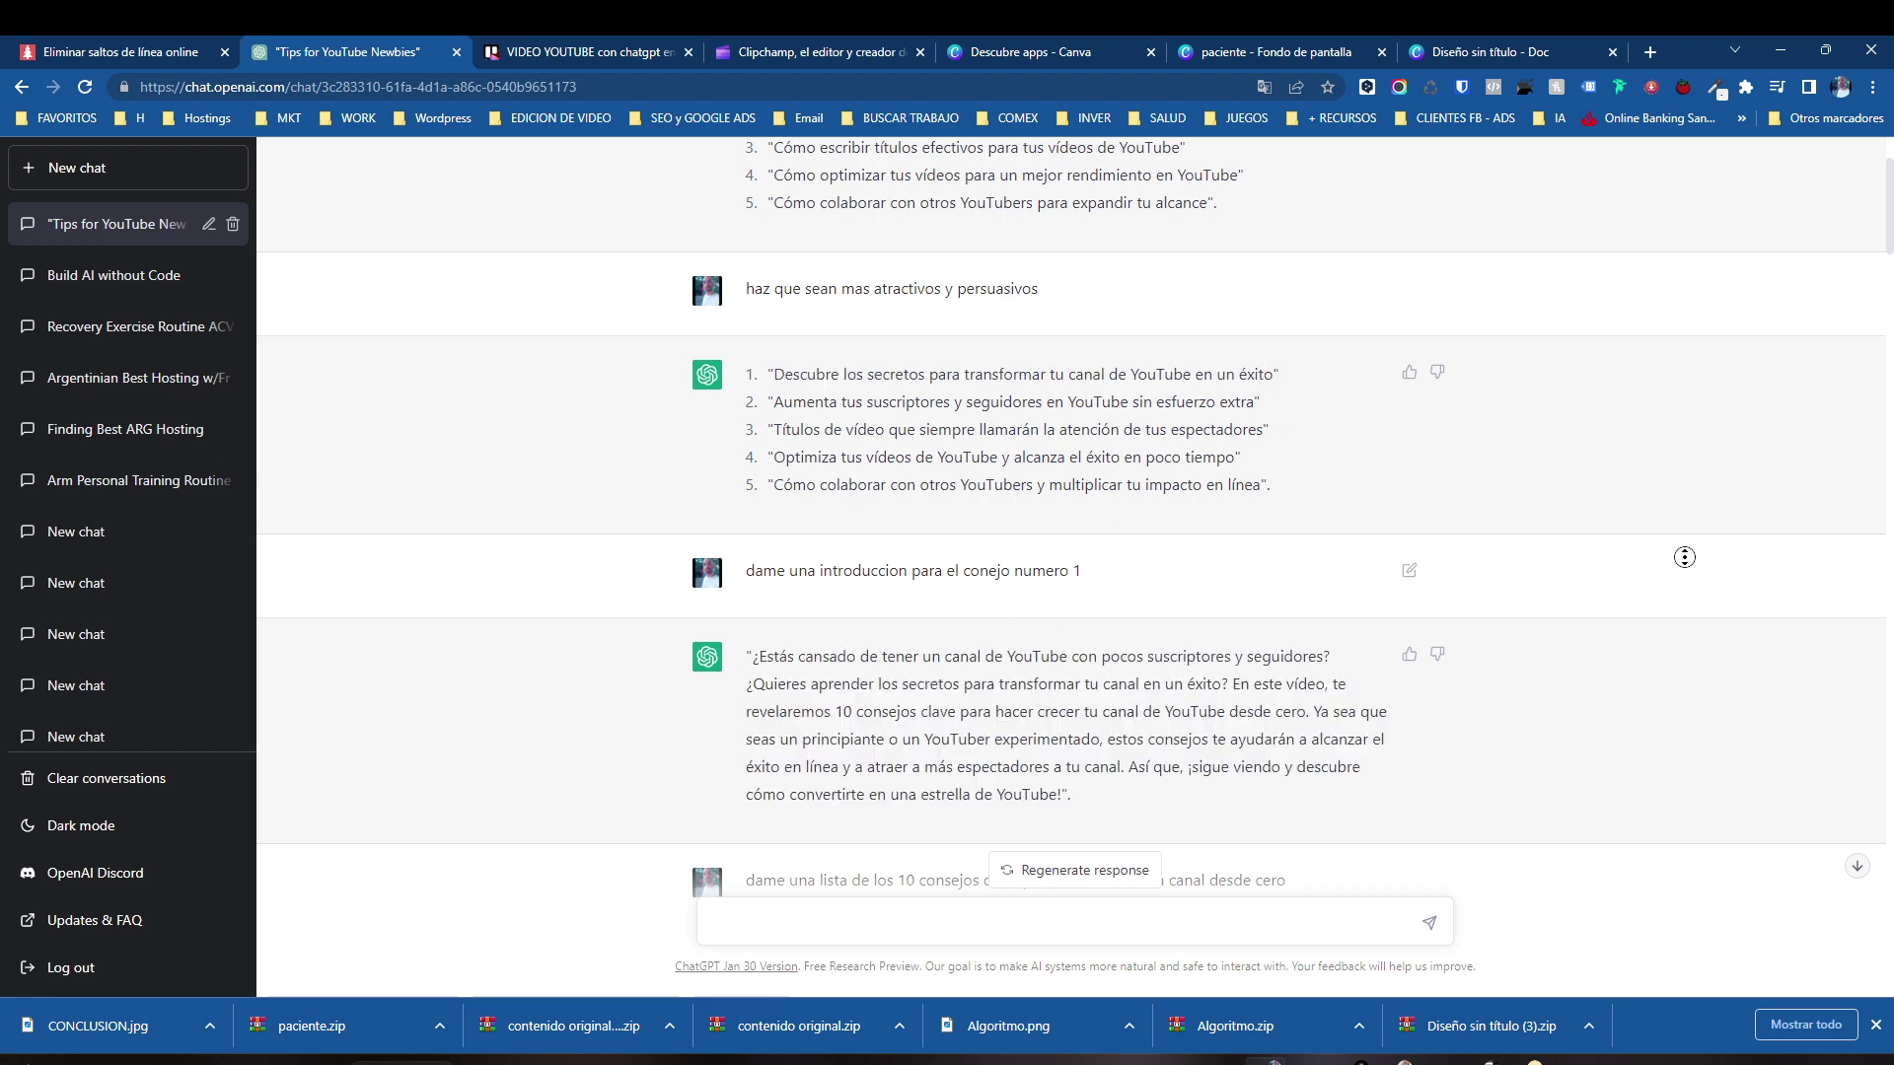
# - Examine the list of 10 key tips and the prompts that request text on the individual points
pyautogui.scroll(-1, 1687, 622)
pyautogui.scroll(-4, 1688, 622)
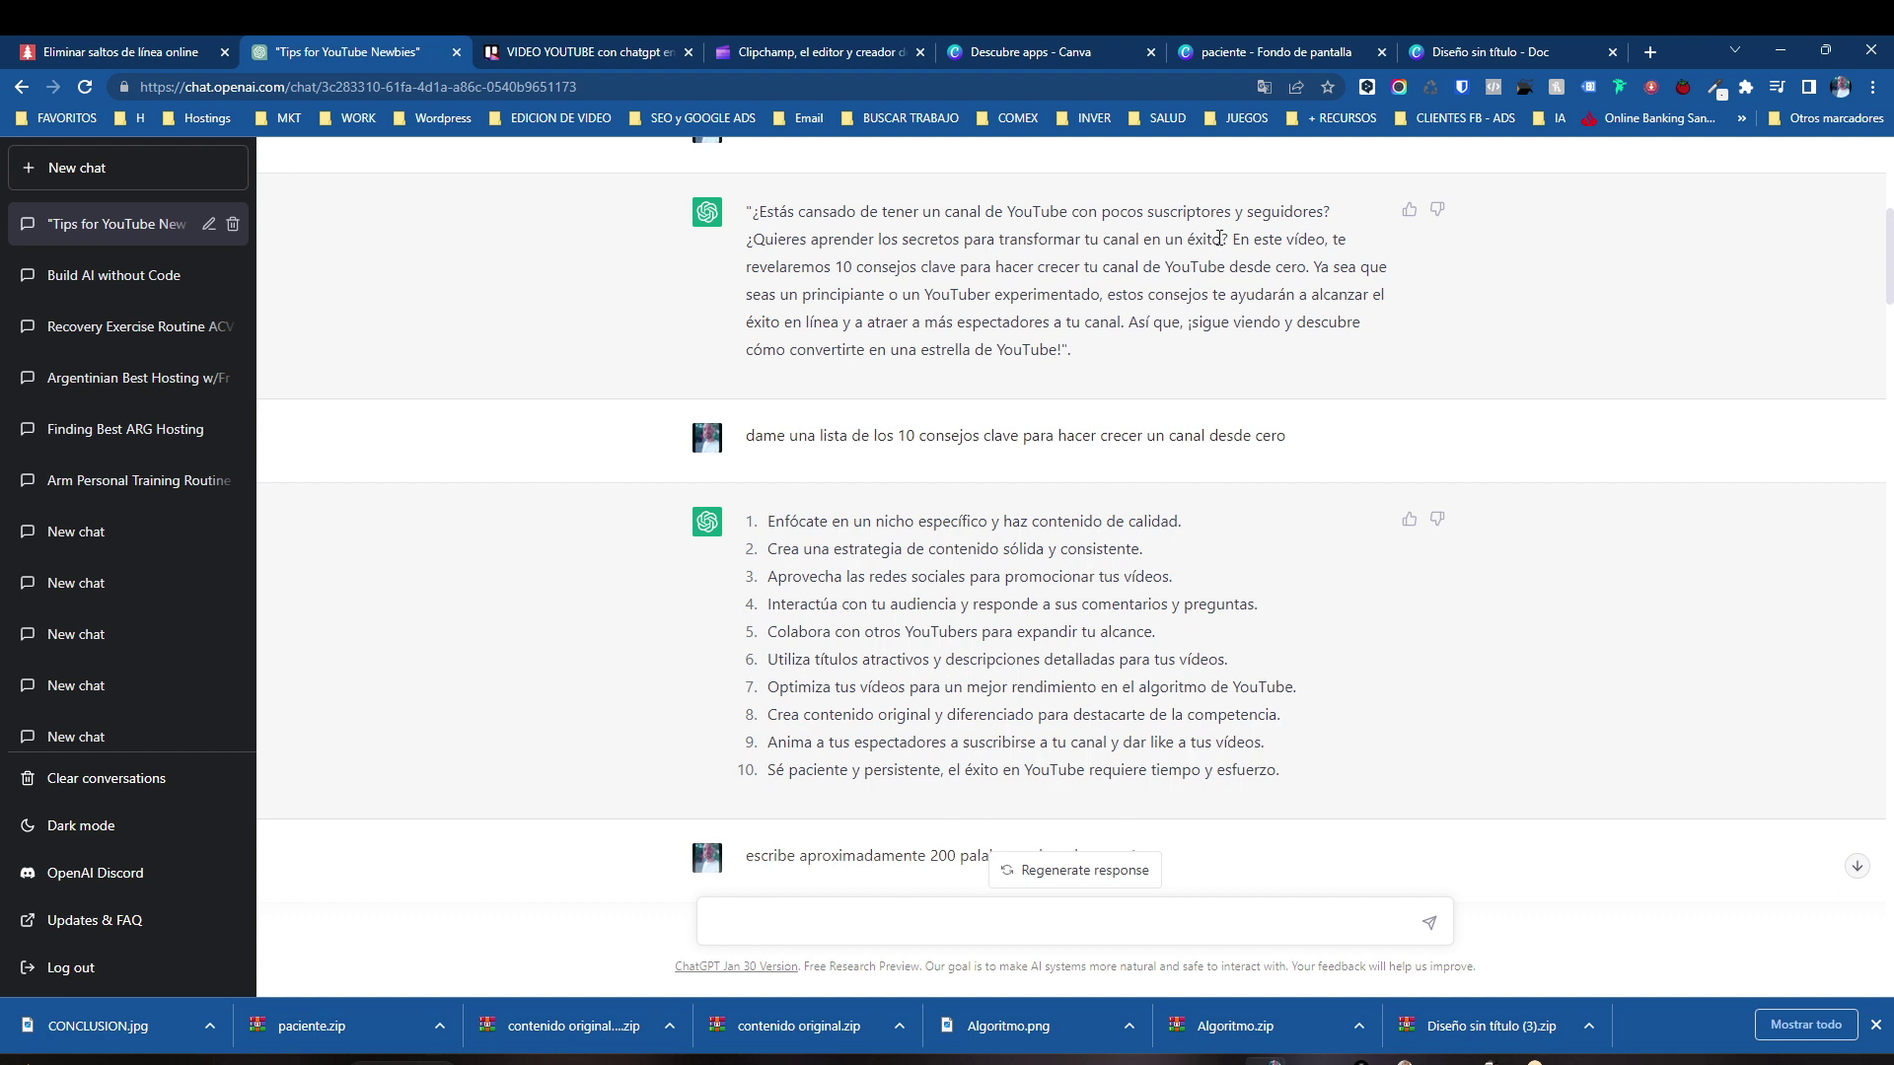
pyautogui.moveTo(1230, 239); pyautogui.dragTo(903, 274)
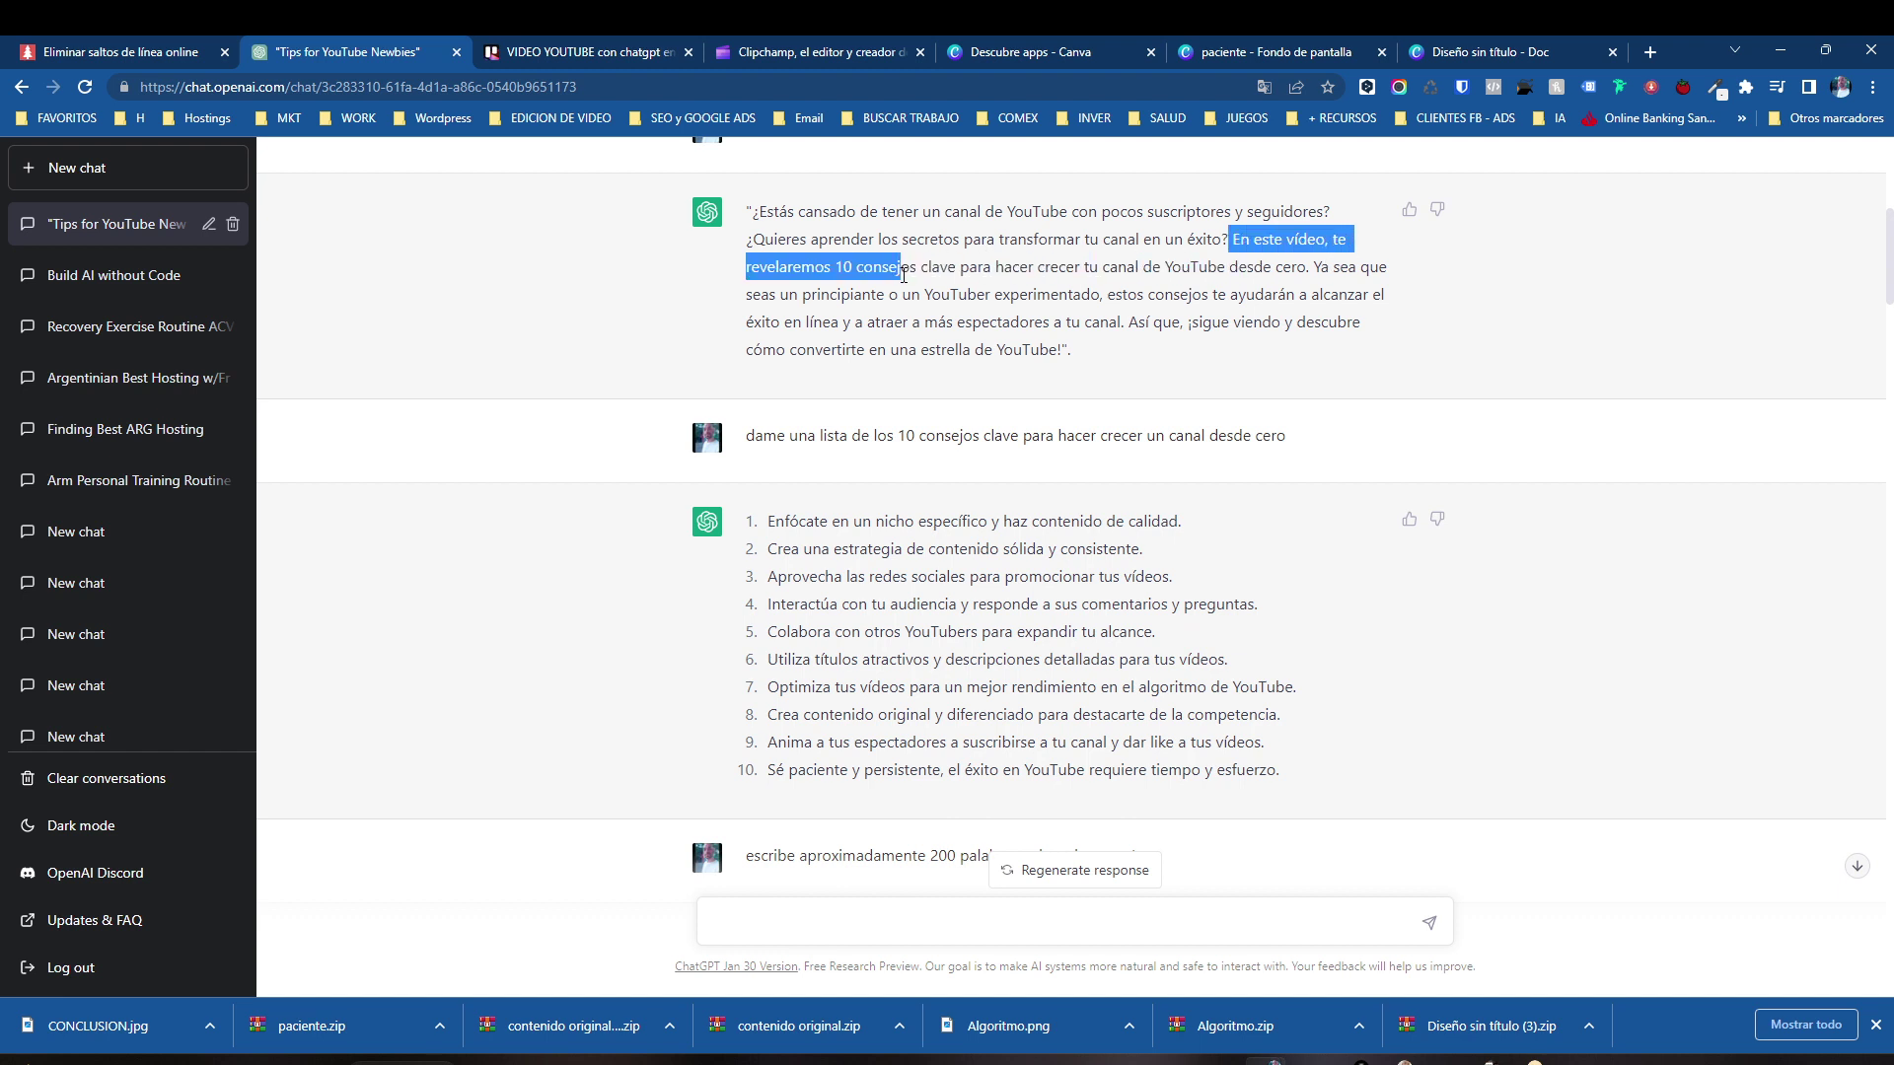
pyautogui.click(935, 300)
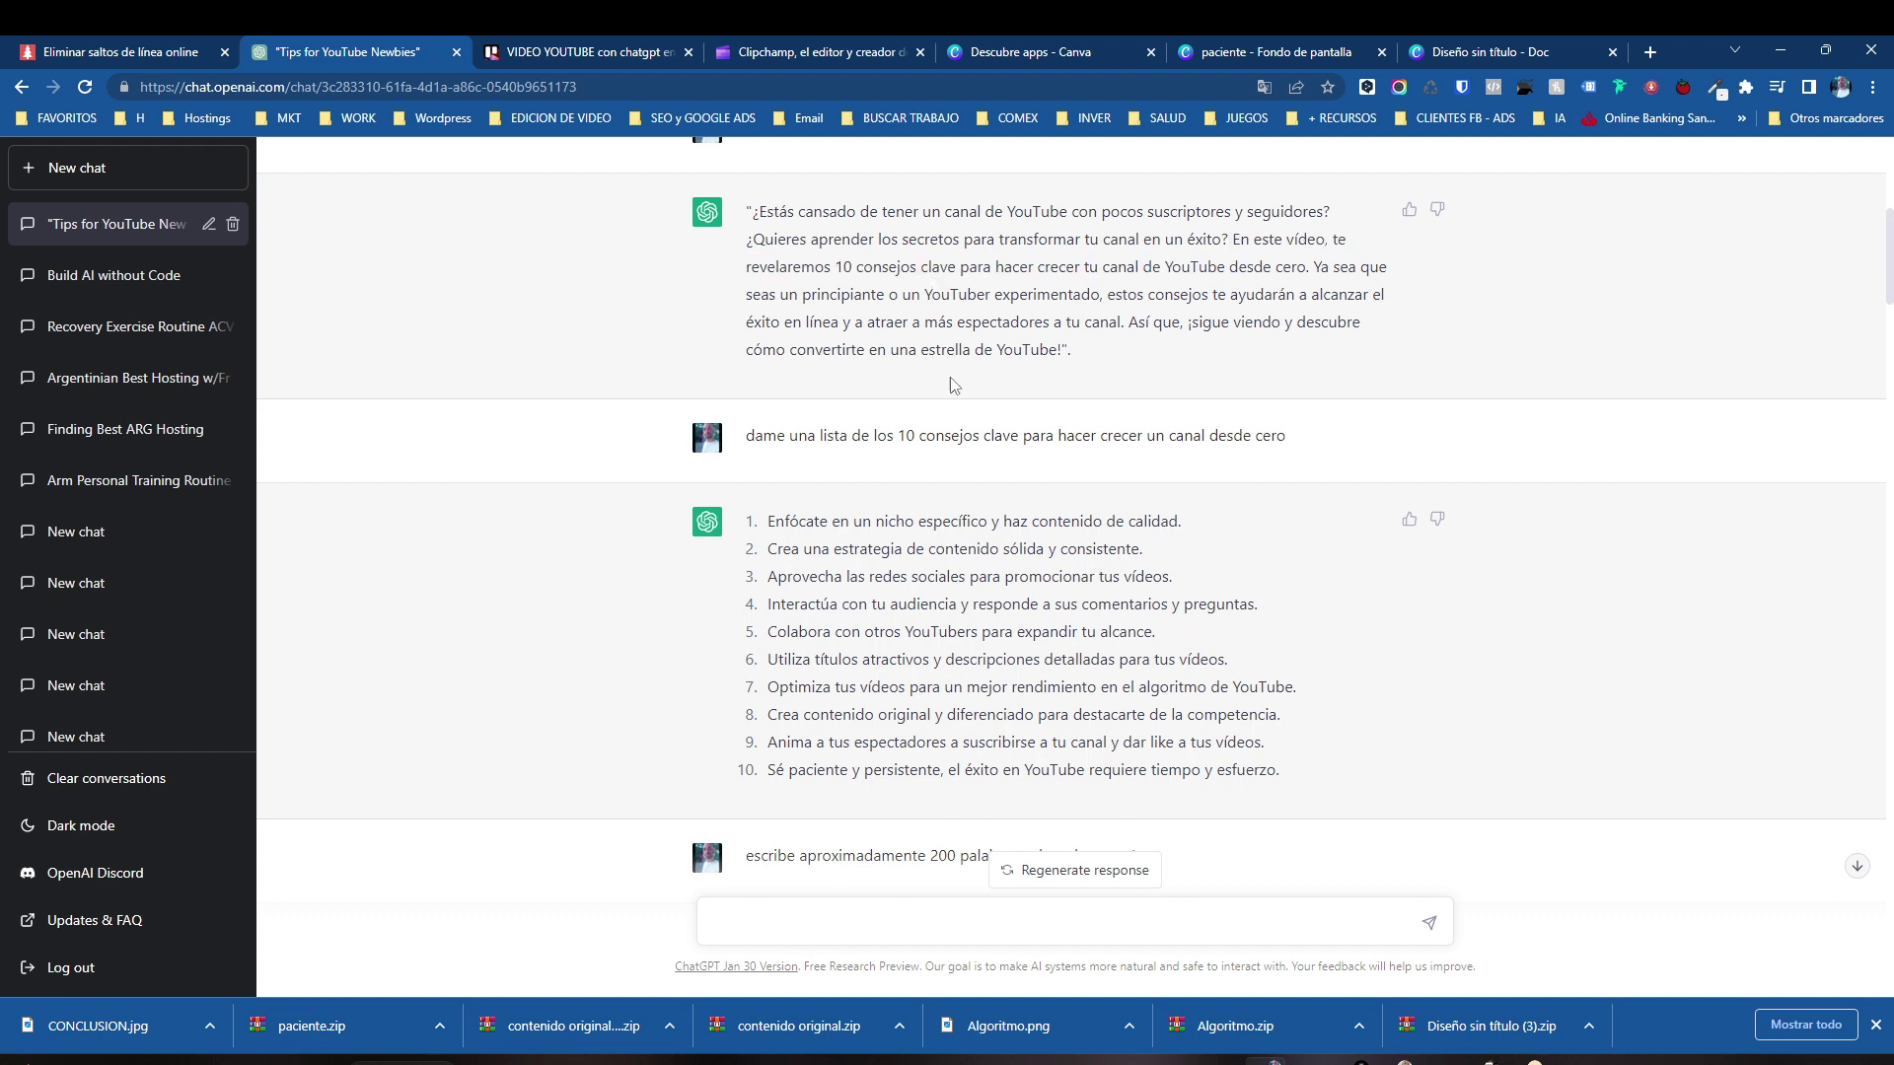
pyautogui.moveTo(757, 523); pyautogui.dragTo(1312, 799)
pyautogui.middleClick(1408, 637)
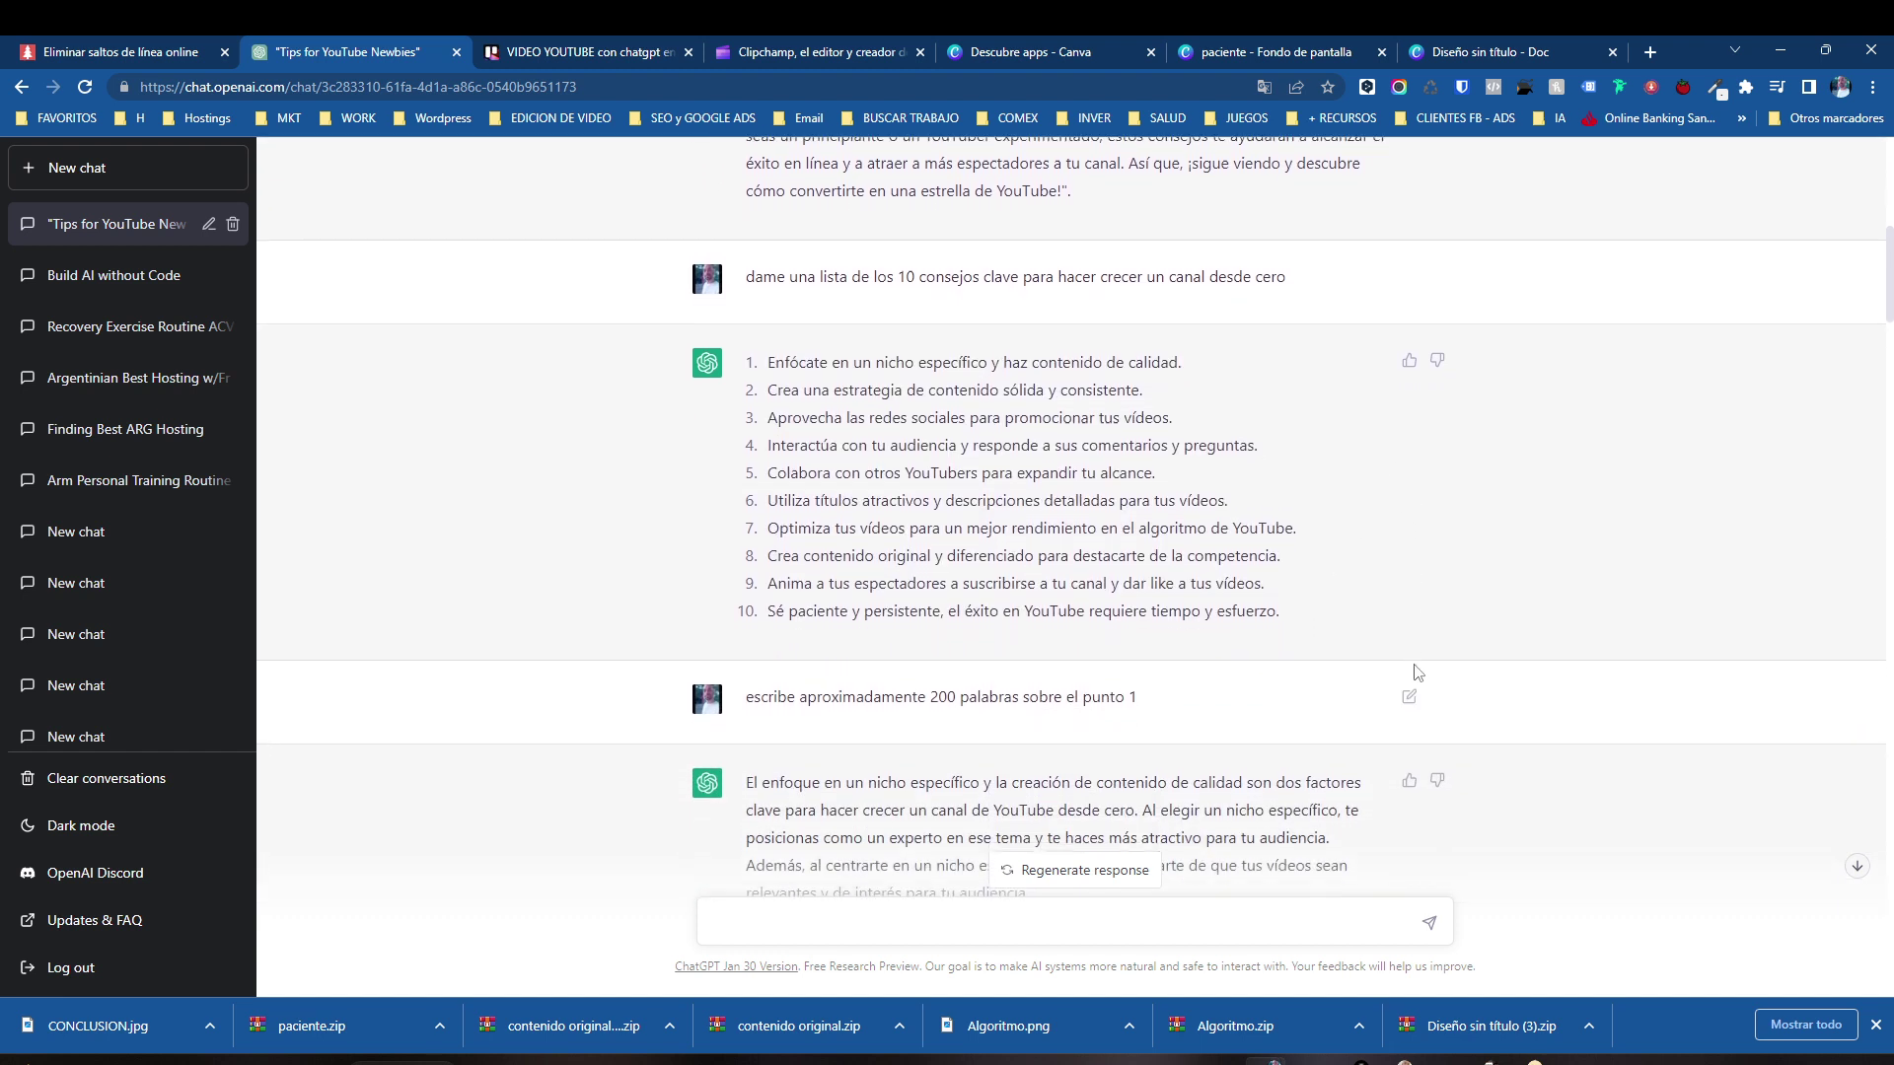
pyautogui.click(1413, 668)
pyautogui.middleClick(972, 654)
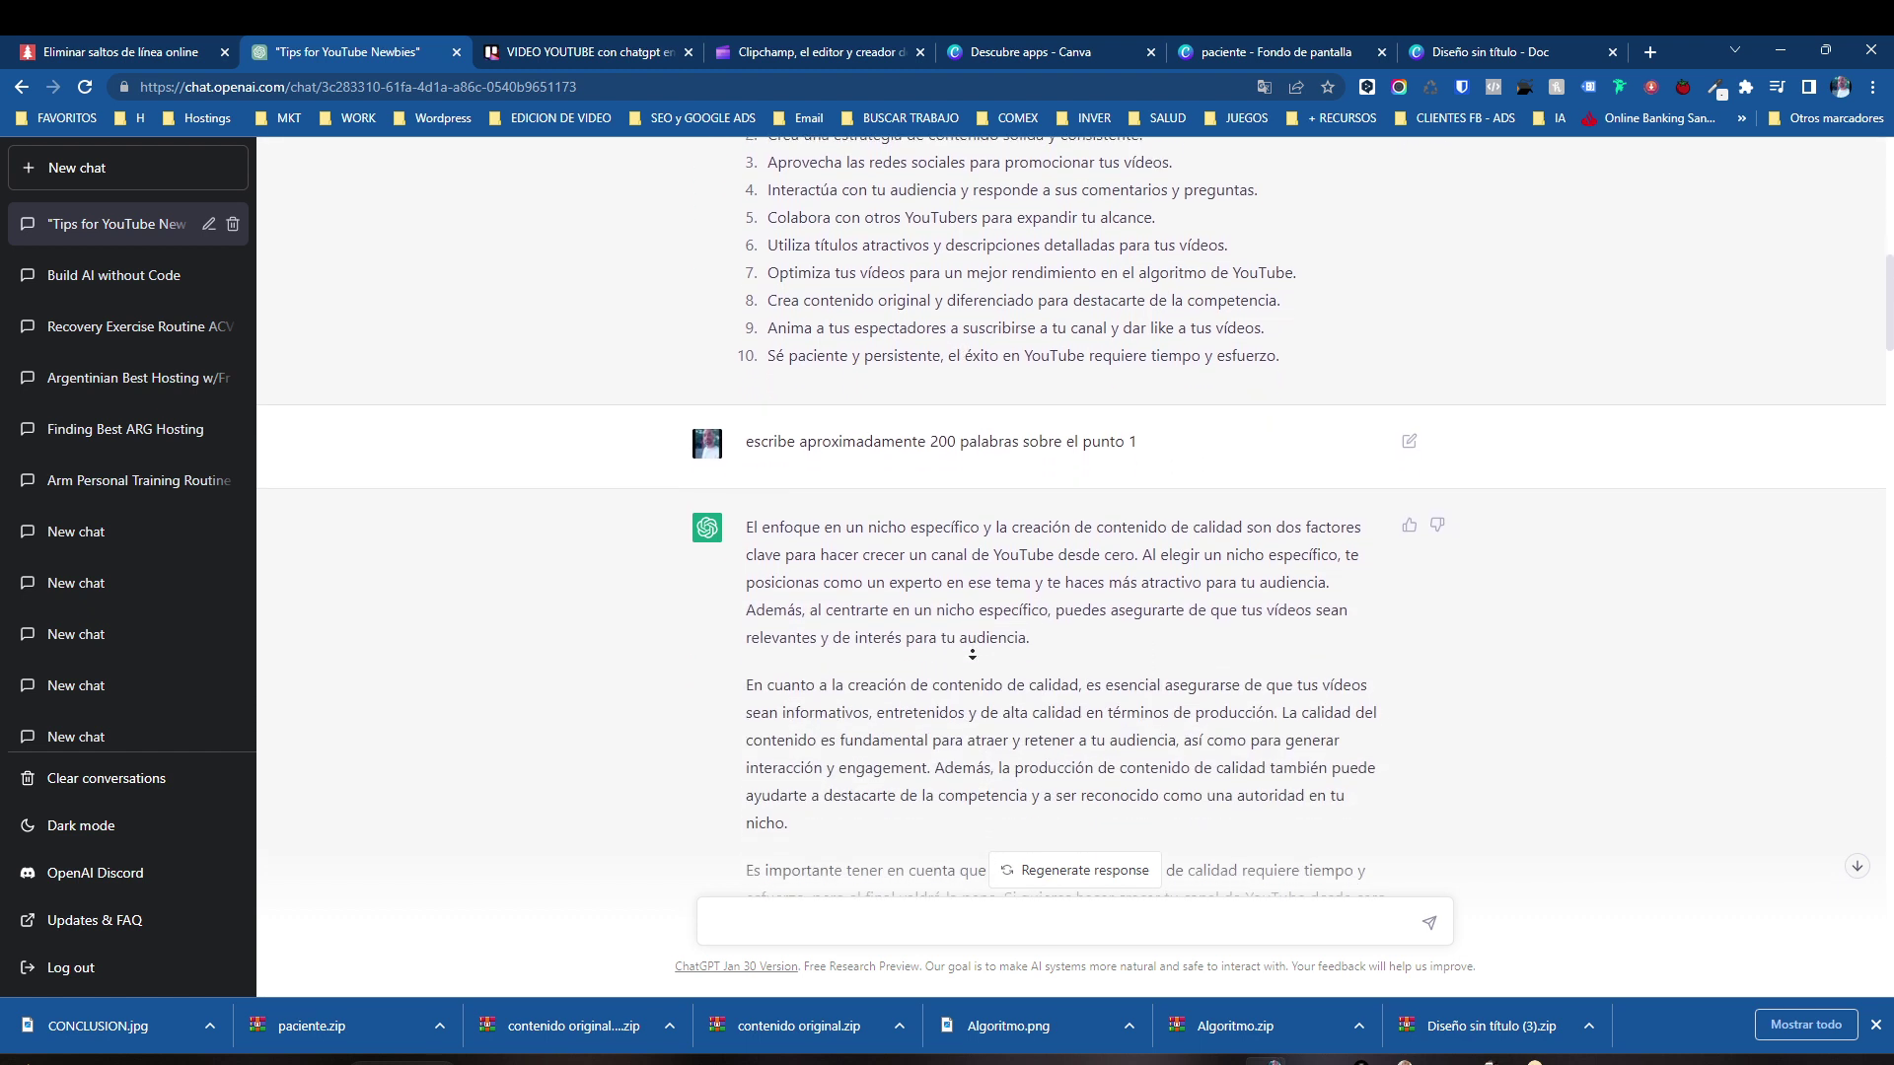
pyautogui.click(830, 442)
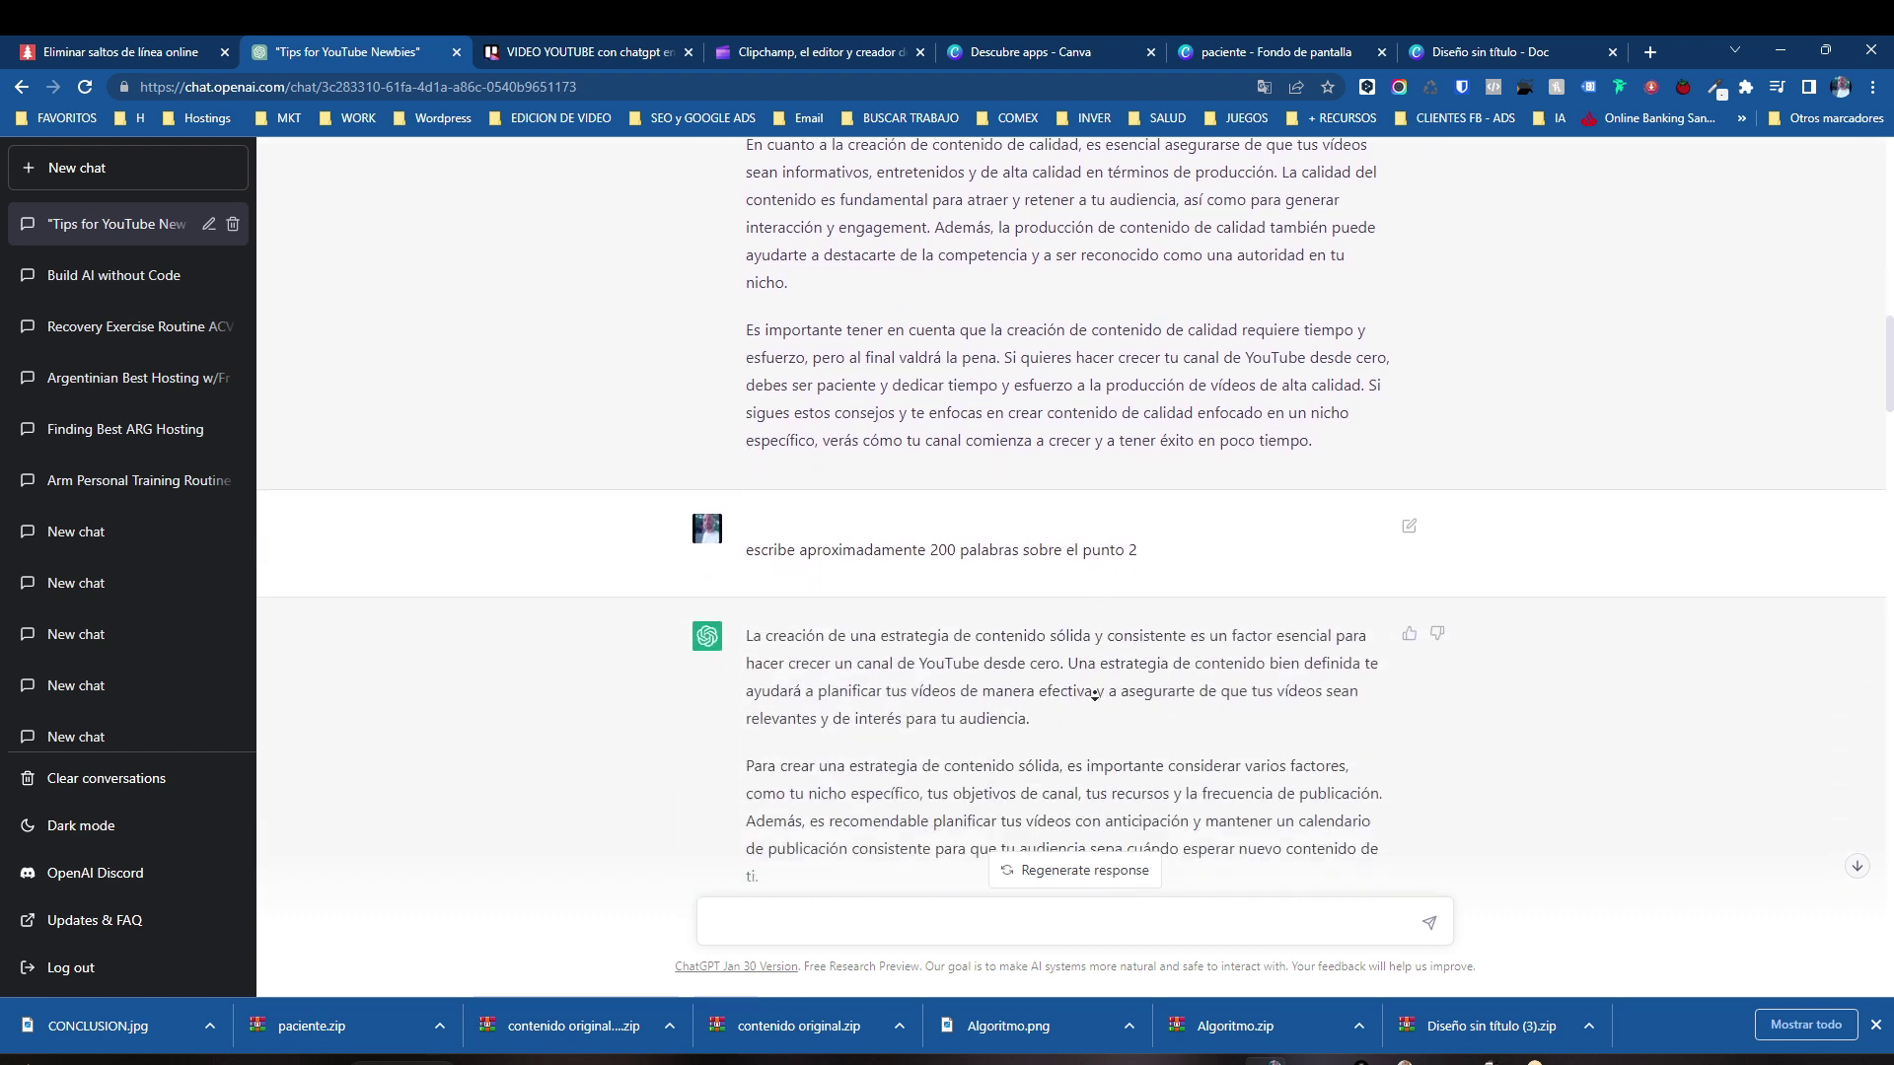
pyautogui.click(1000, 613)
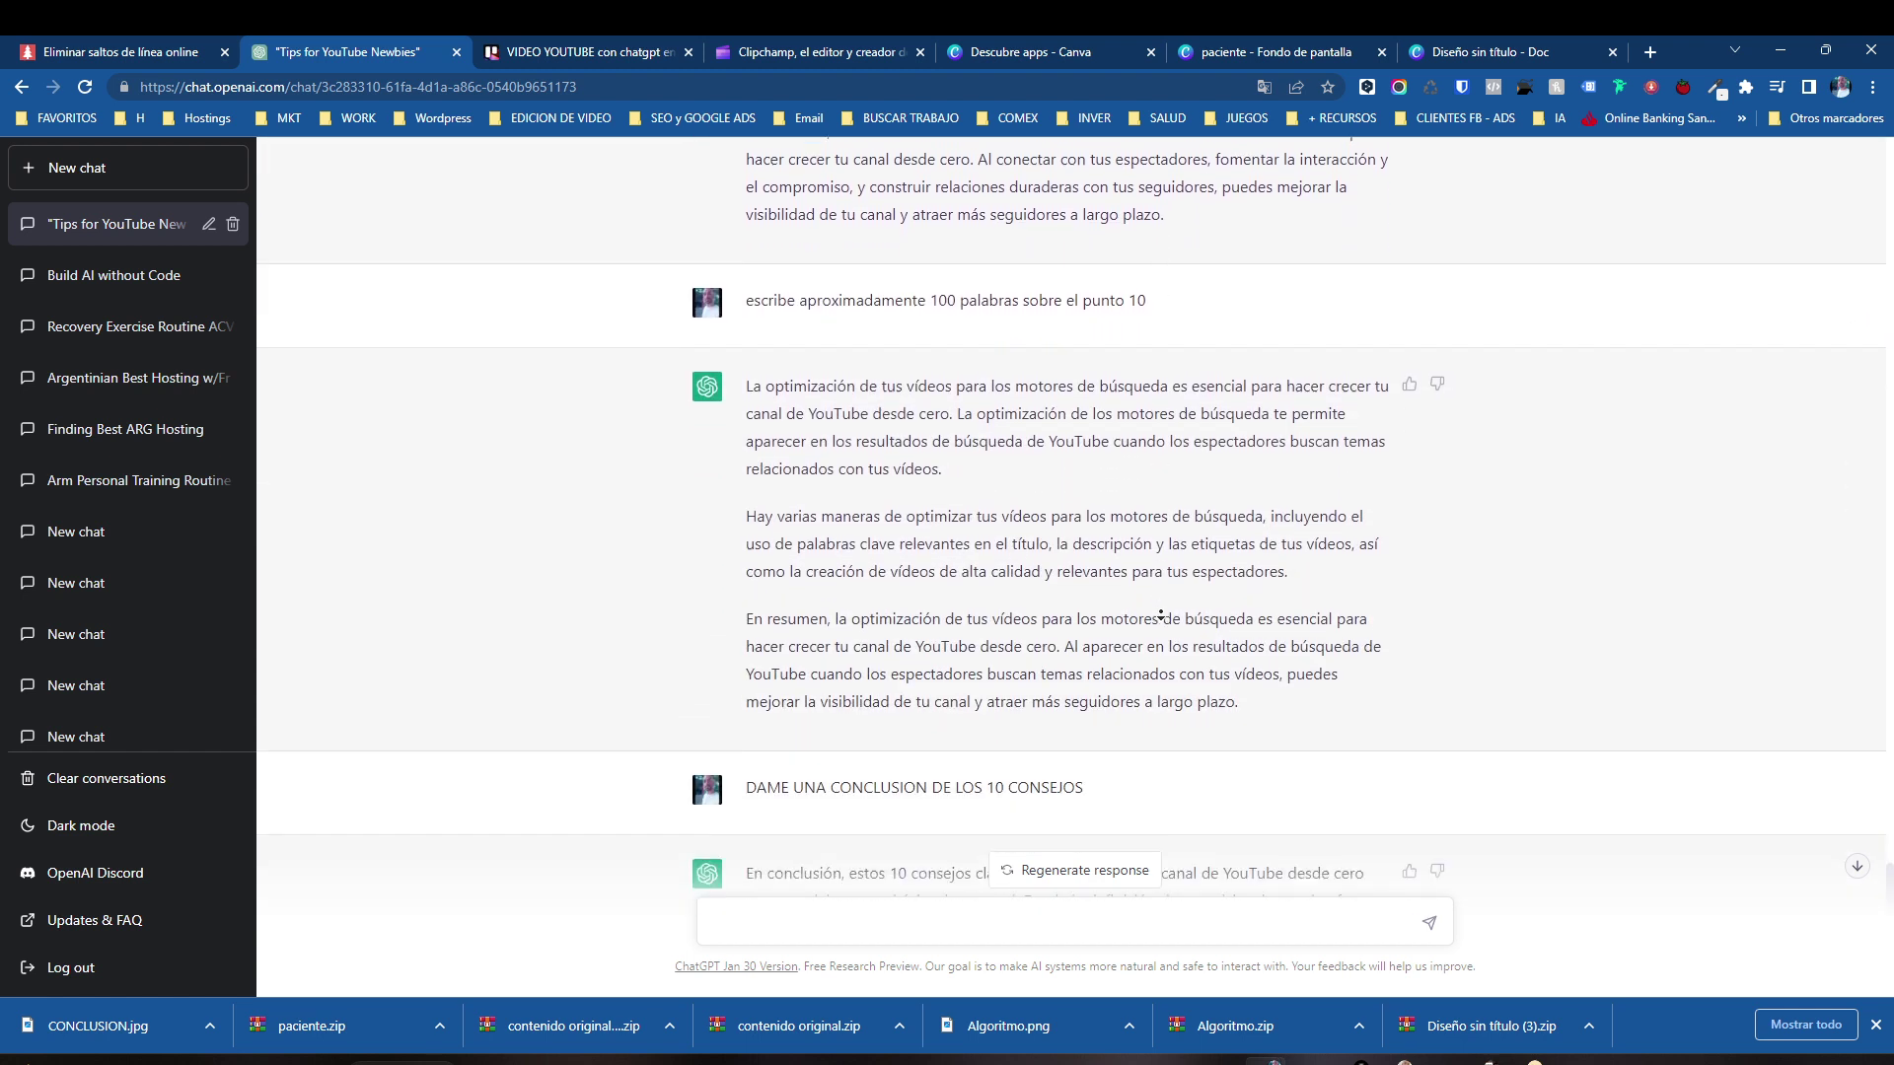
# - Examine the conclusion prompt and its answer in ChatGPT, and check the collected script in the Trello card
pyautogui.moveTo(1090, 461); pyautogui.dragTo(834, 465)
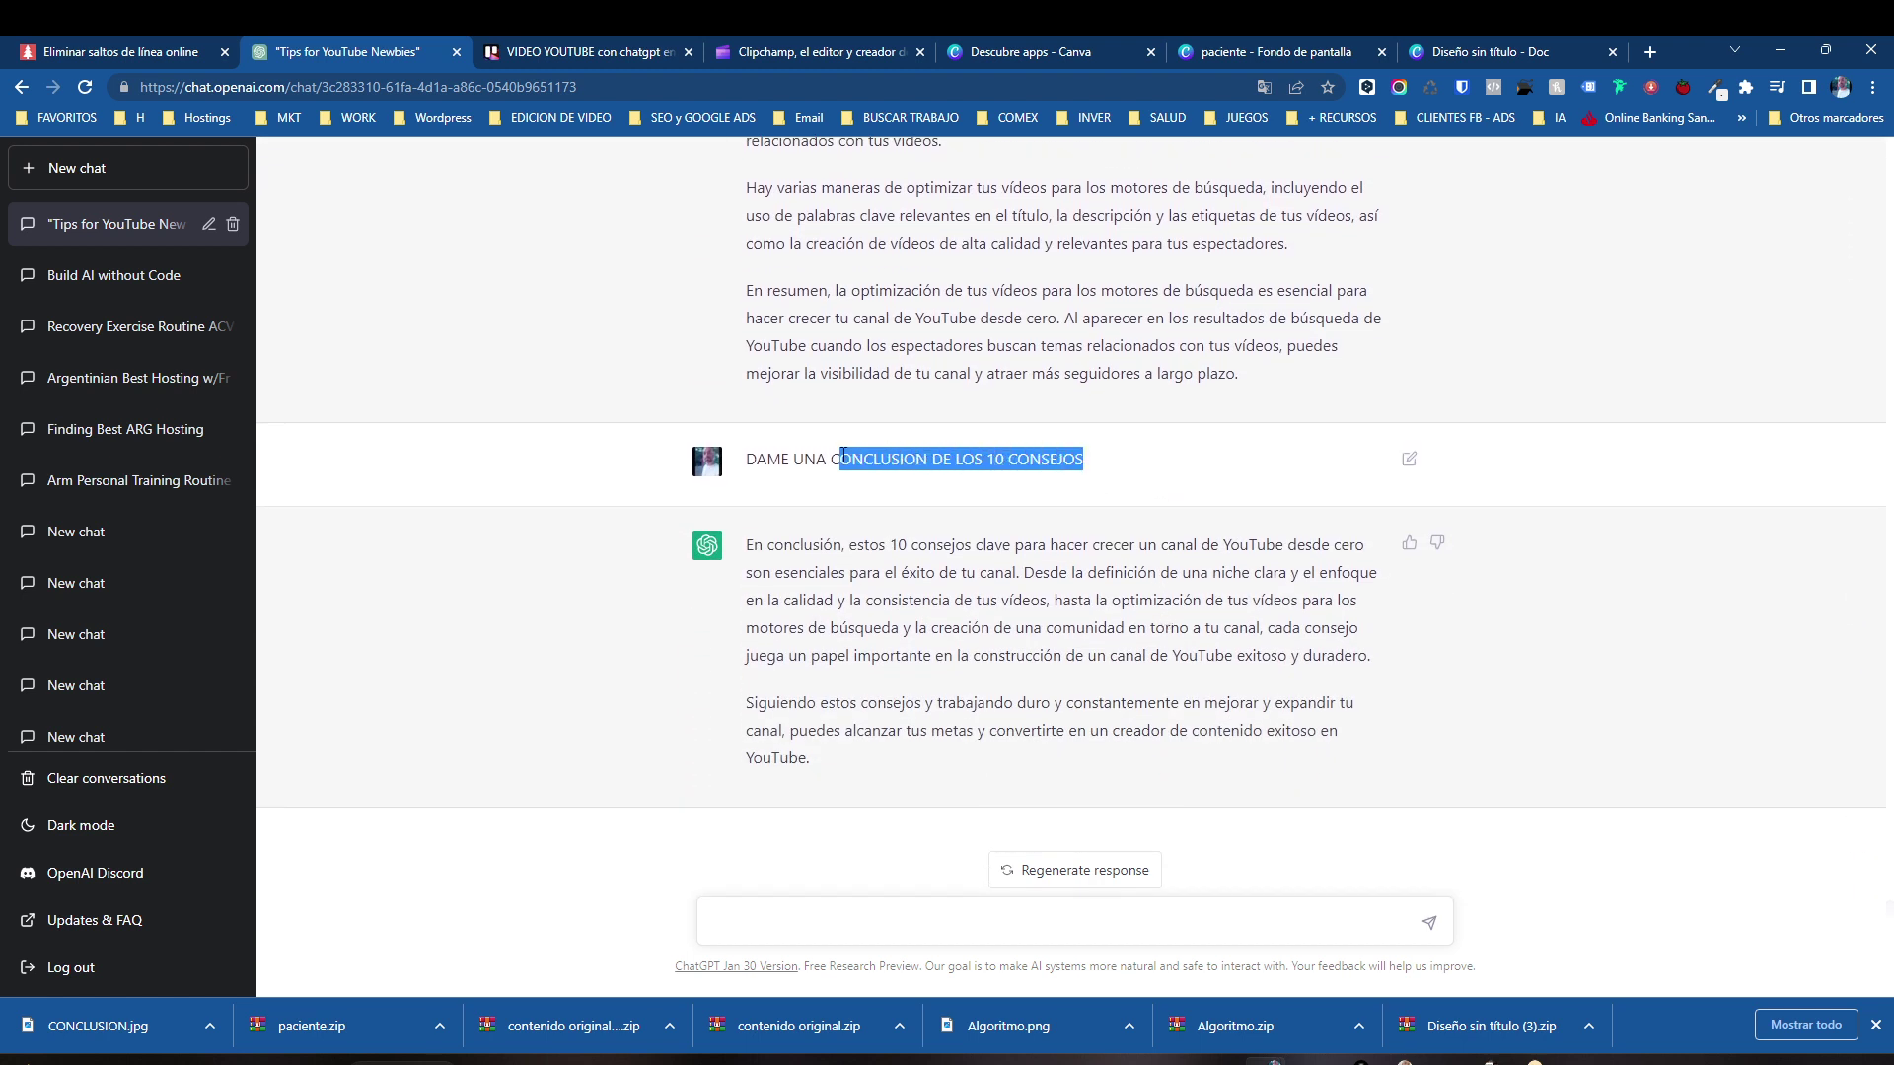
pyautogui.click(1013, 505)
pyautogui.moveTo(811, 757); pyautogui.dragTo(753, 544)
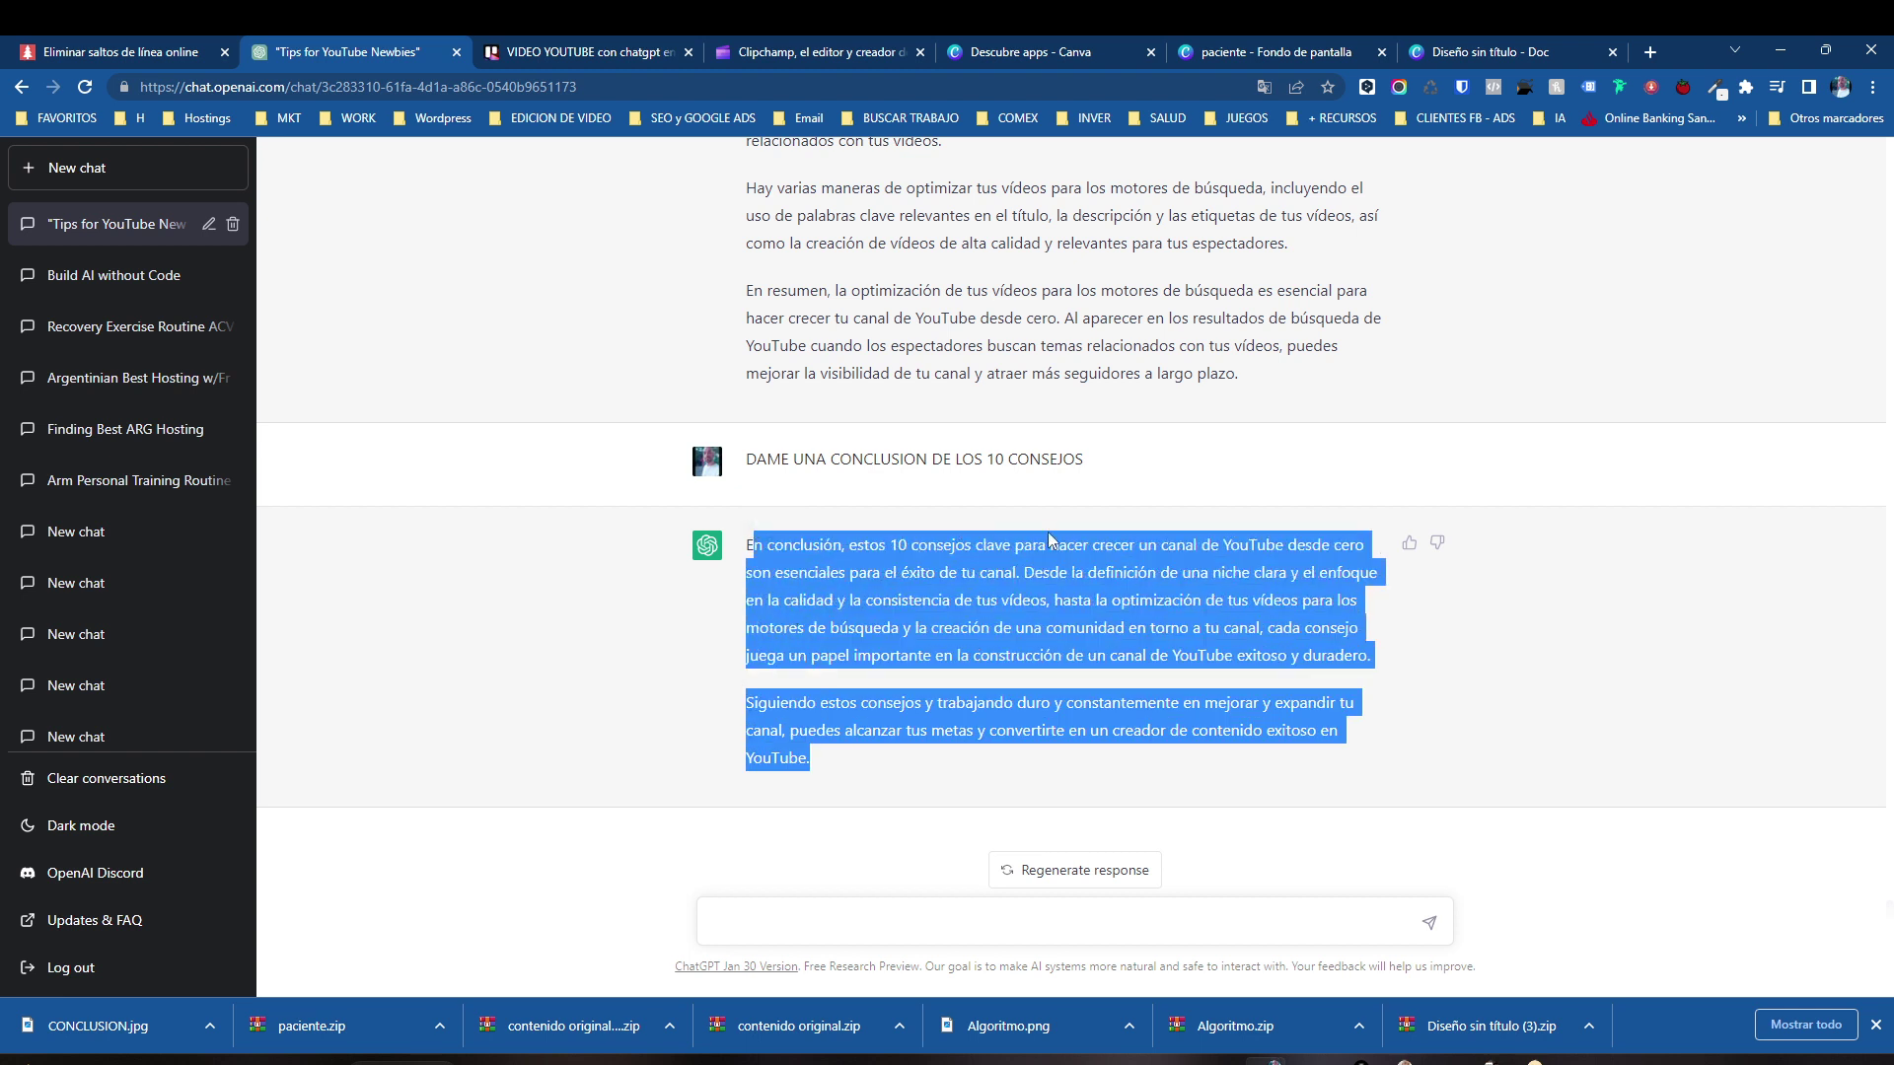
pyautogui.moveTo(1091, 541); pyautogui.dragTo(1338, 533)
pyautogui.click(1351, 532)
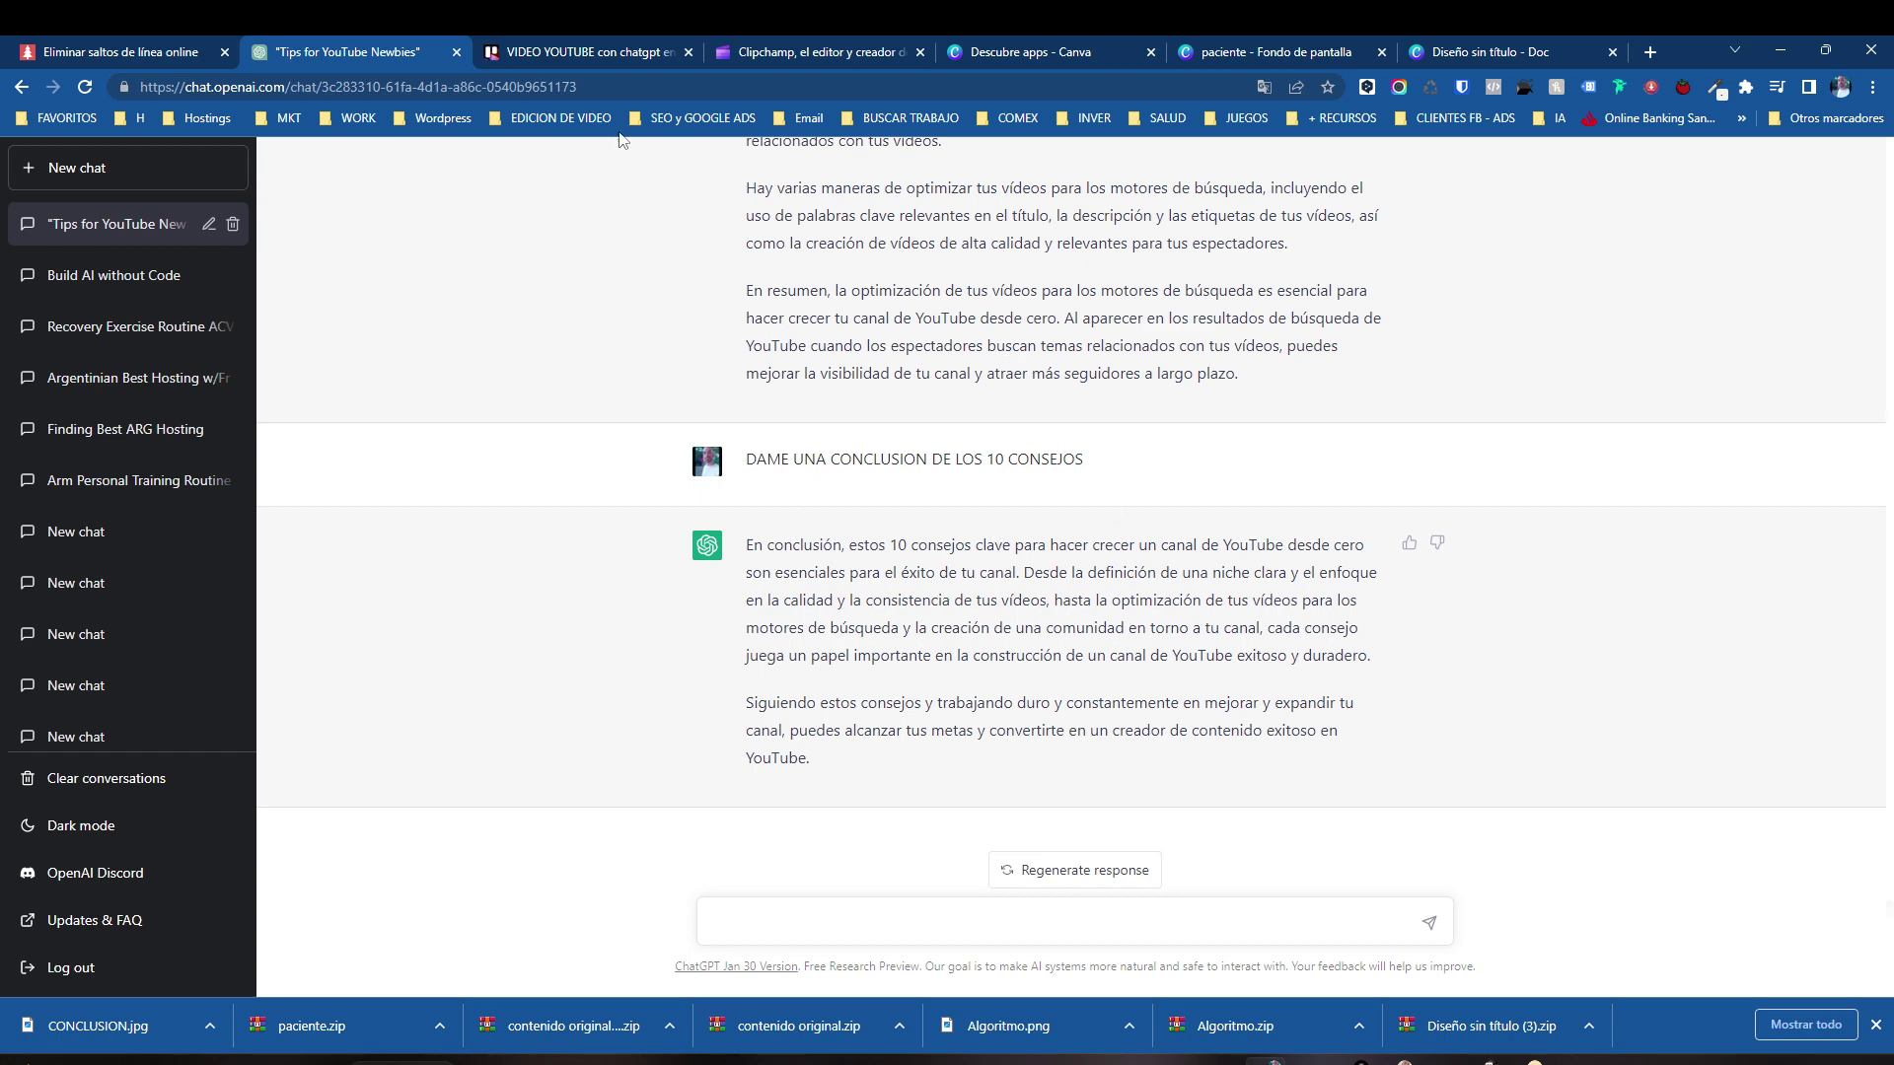
pyautogui.click(590, 51)
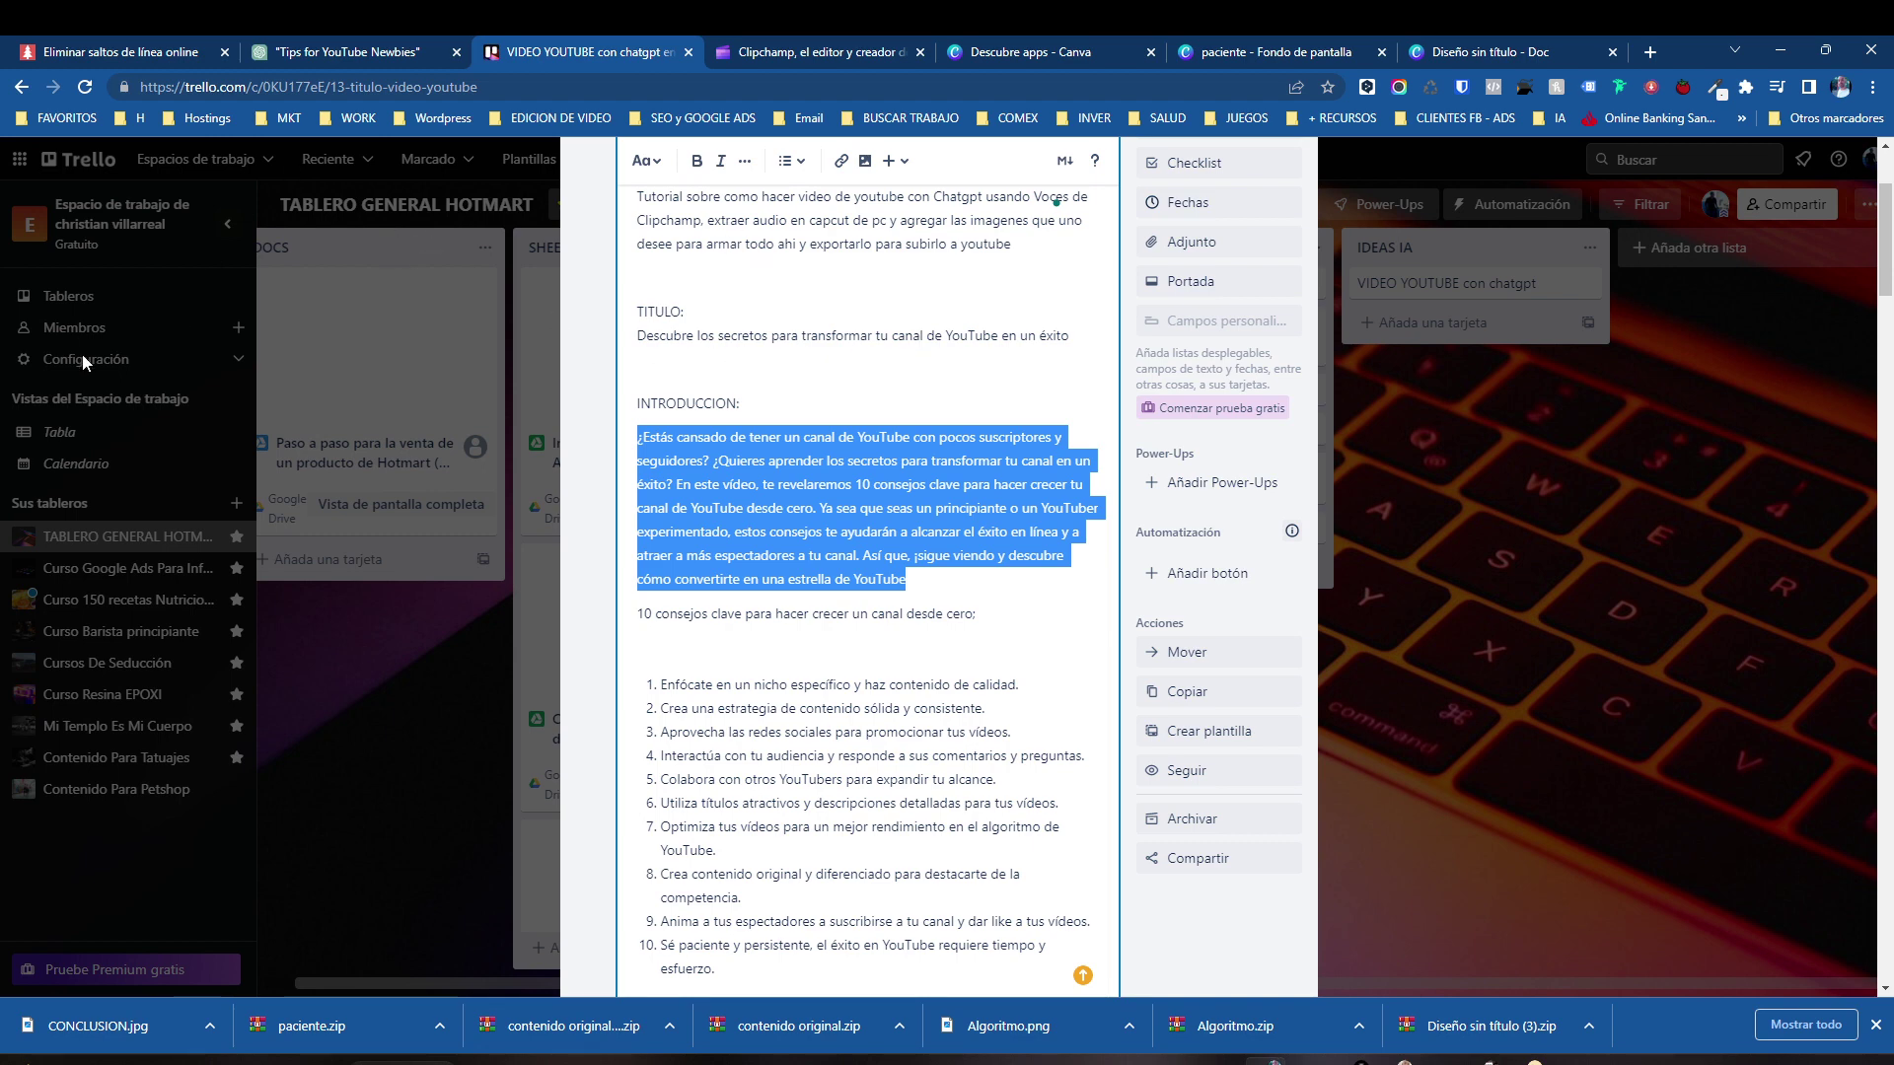
pyautogui.click(394, 49)
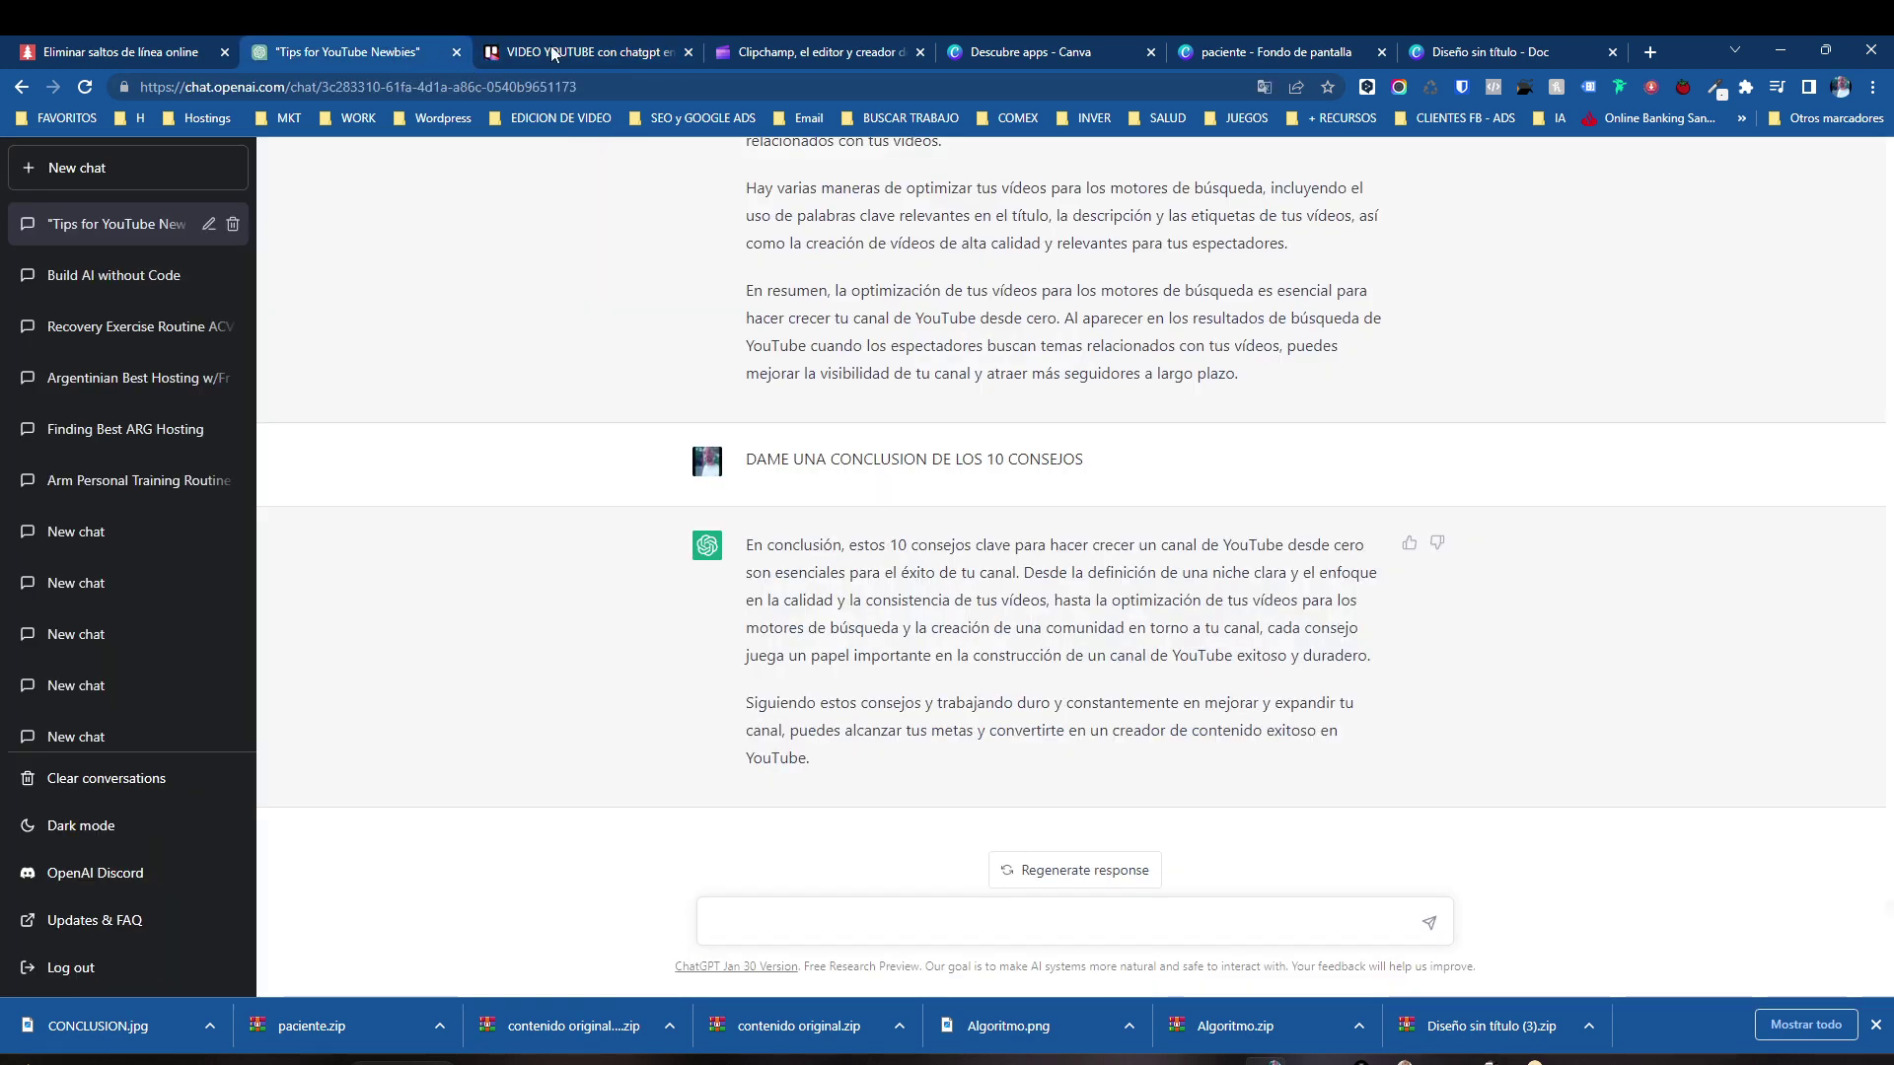
# - Return to Clipchamp, check the end of the narration script and save the generated voice-over to the project media
pyautogui.click(779, 52)
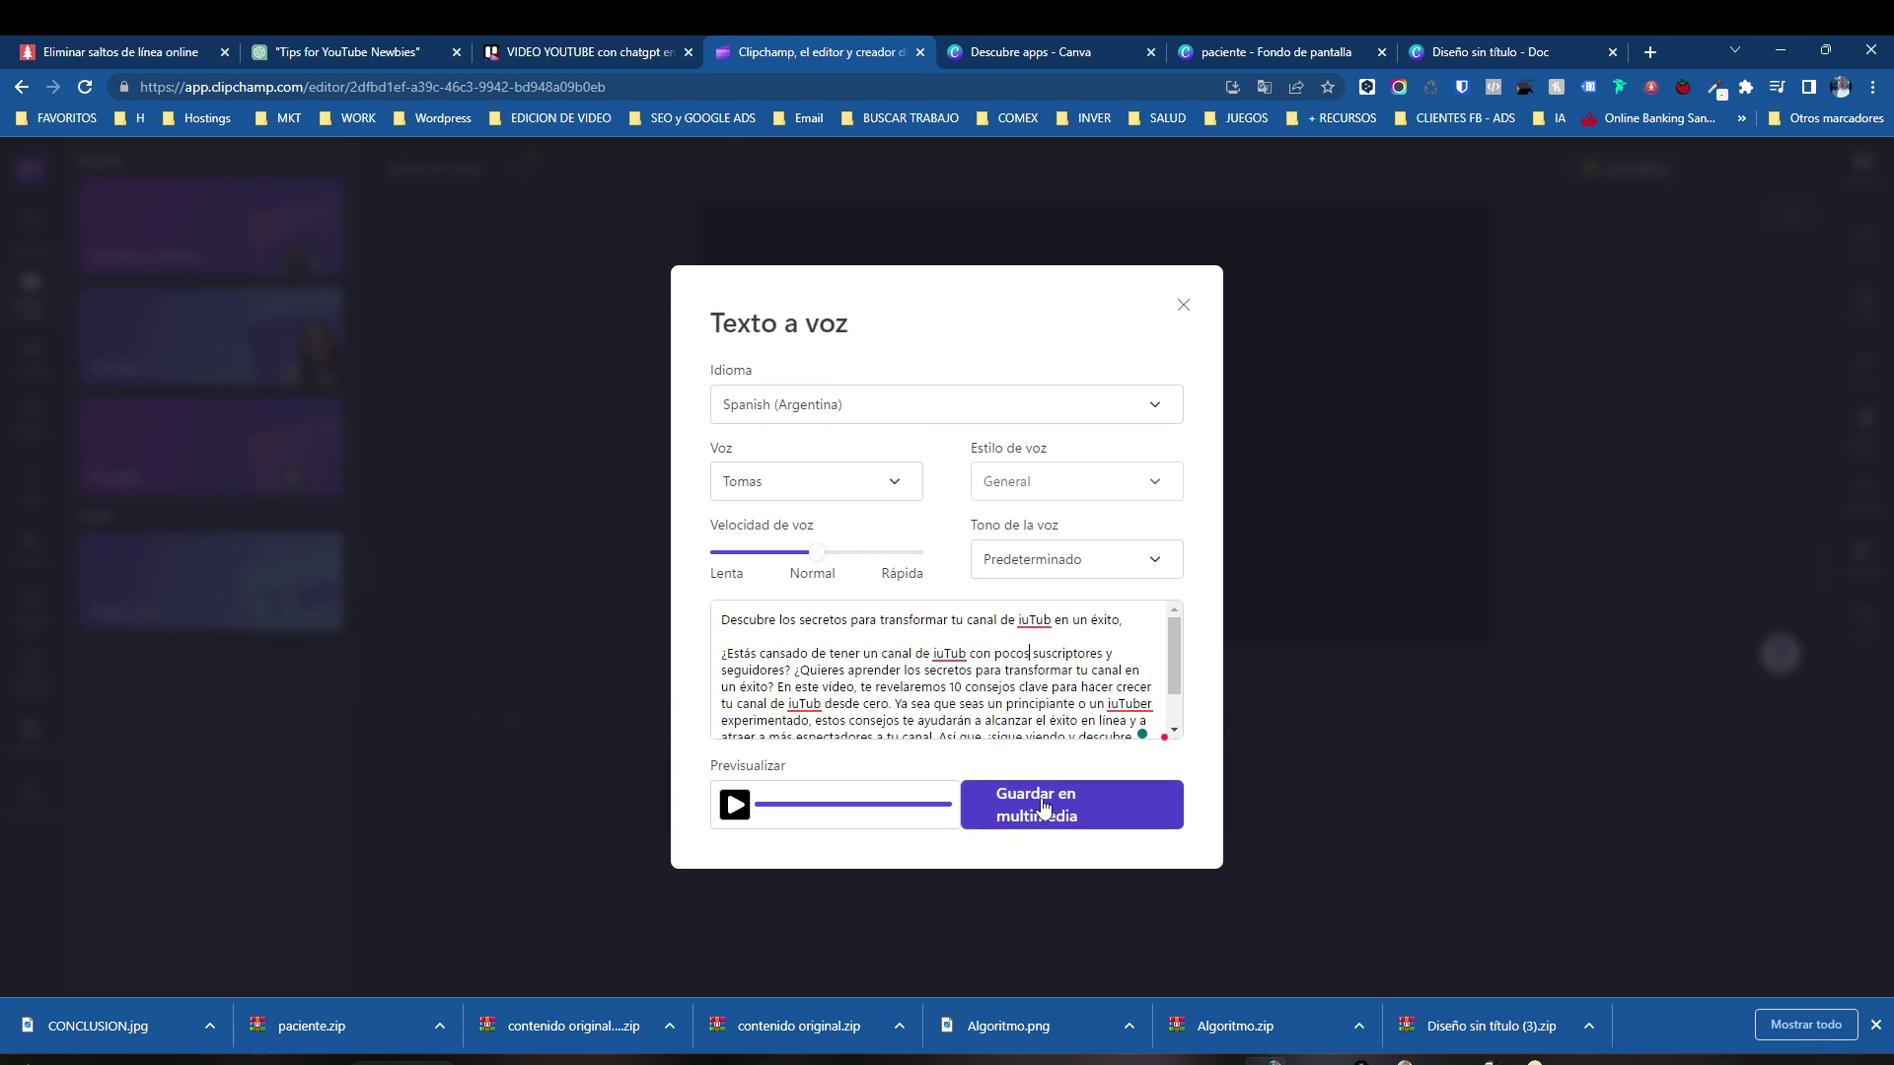
pyautogui.moveTo(1174, 639); pyautogui.dragTo(1170, 677)
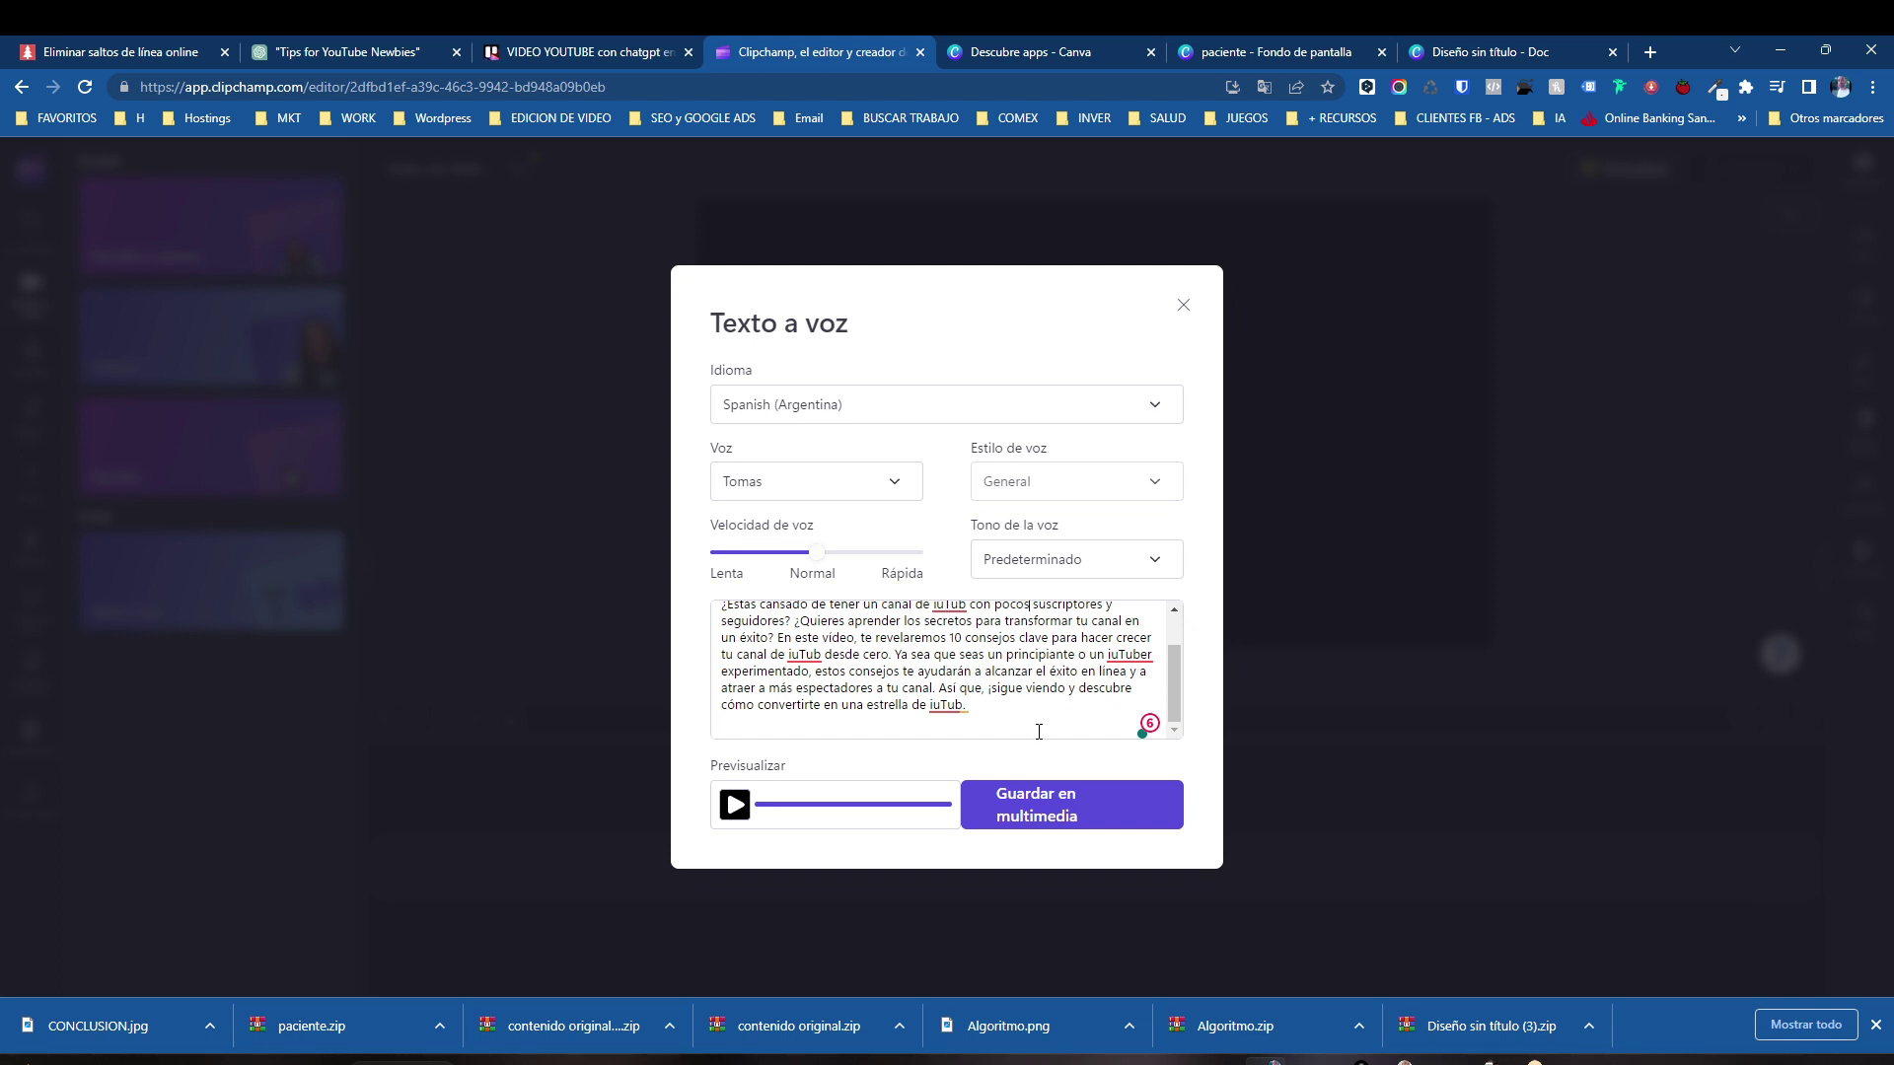
pyautogui.click(1048, 812)
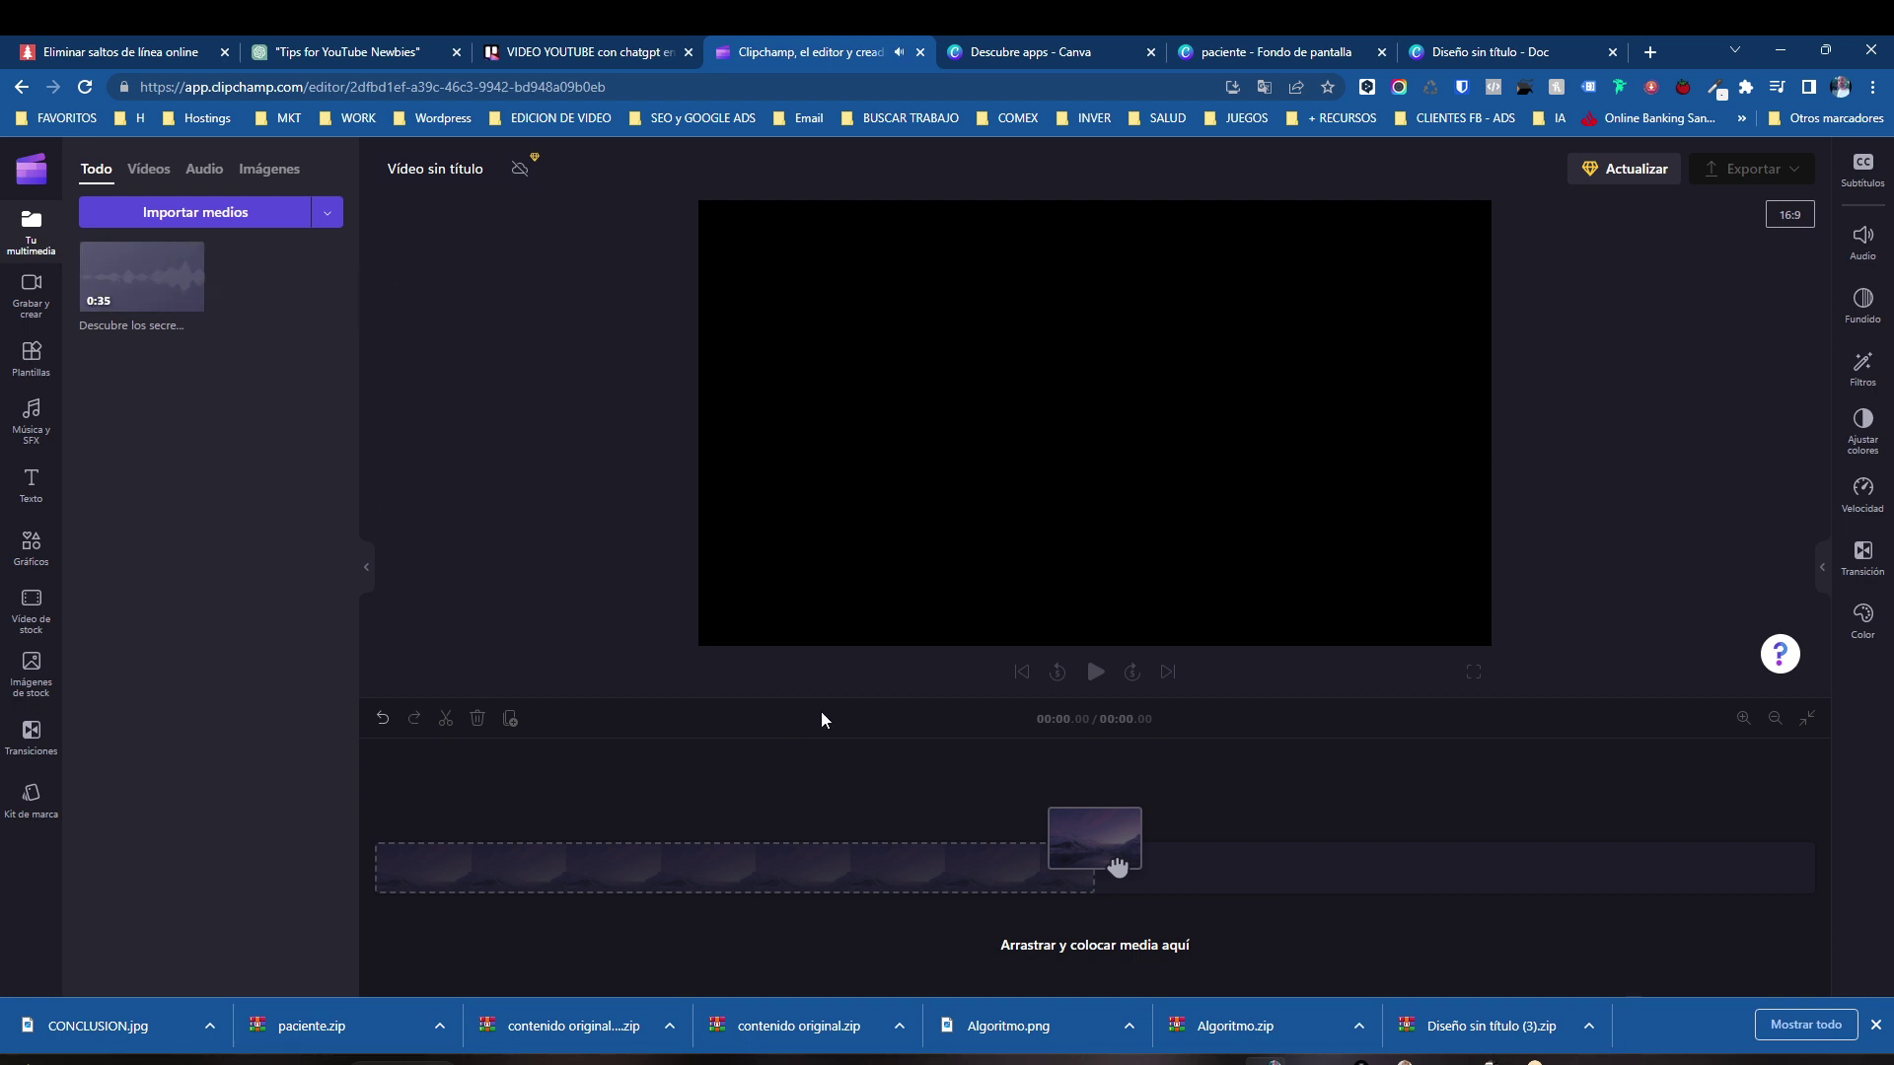
# - Place the narration clip at the start of the timeline and export the video at 720p
pyautogui.moveTo(161, 270)
pyautogui.moveTo(141, 277); pyautogui.dragTo(496, 836)
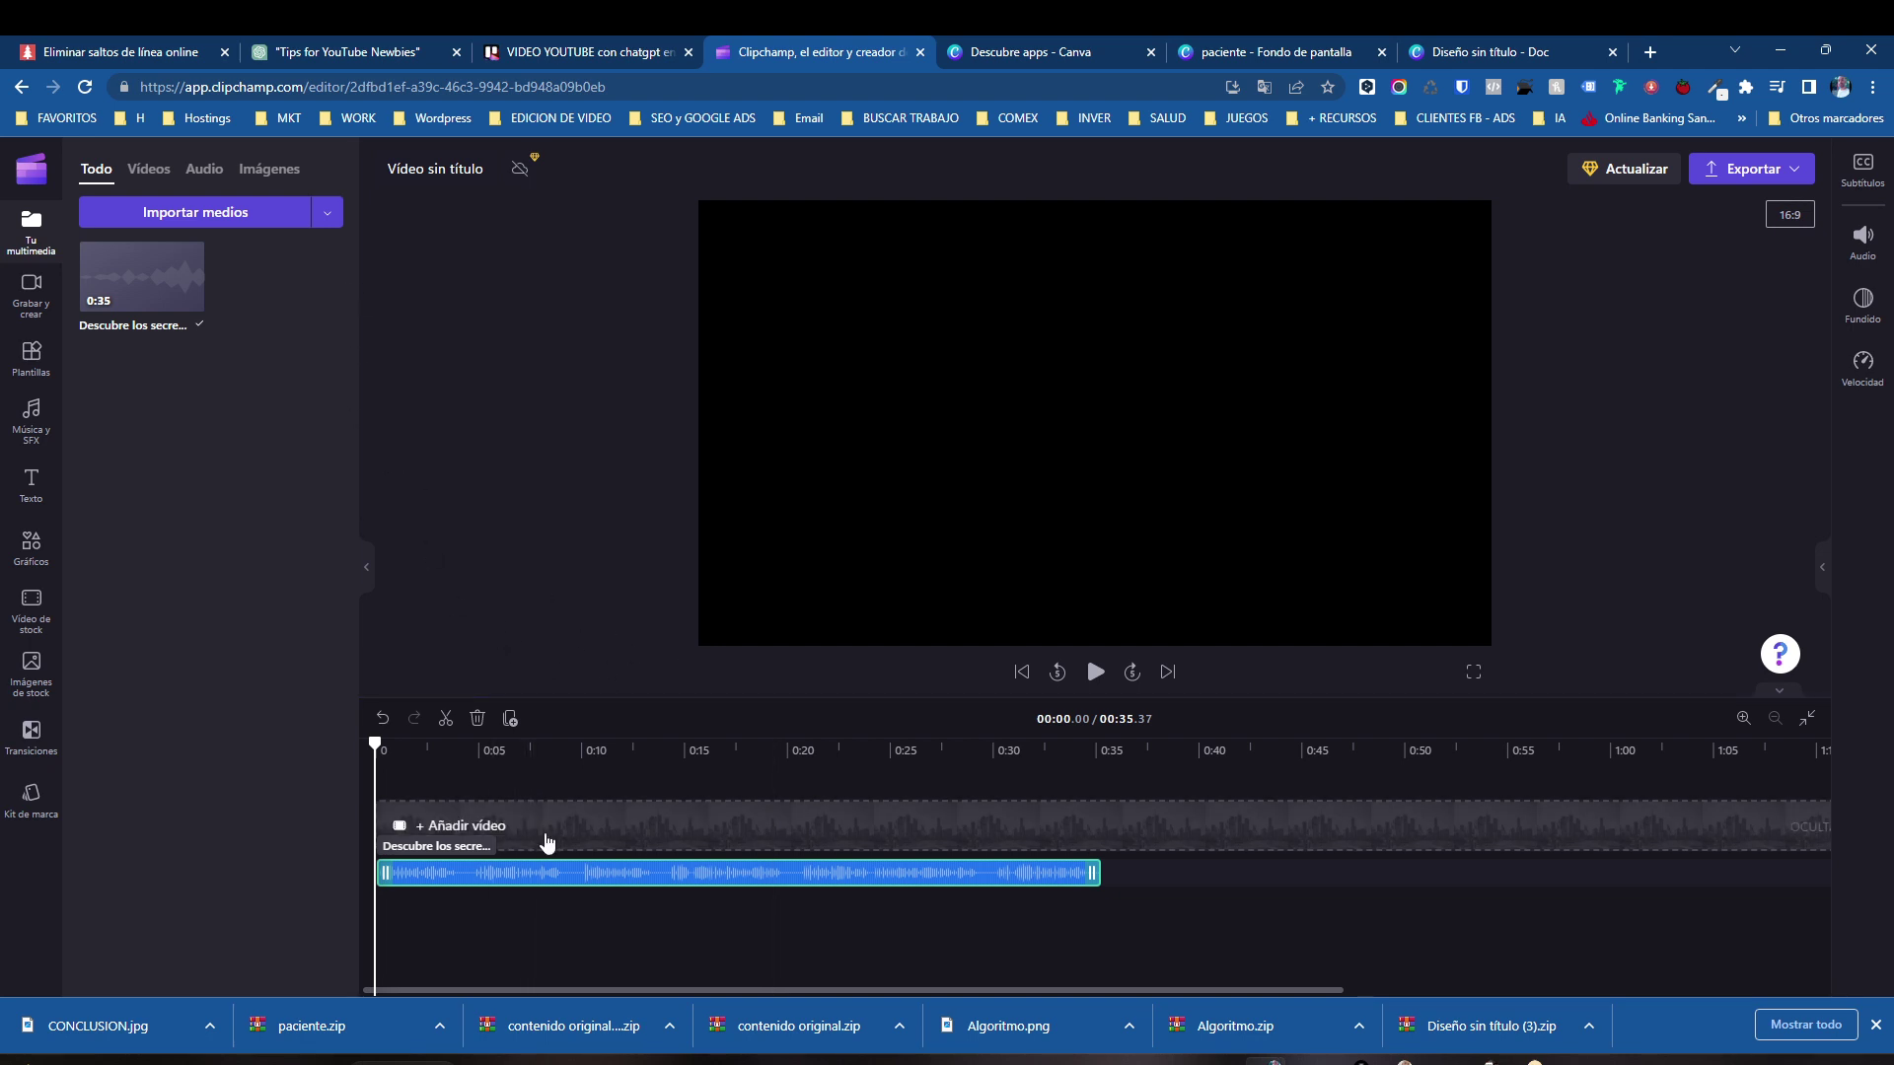
pyautogui.click(548, 605)
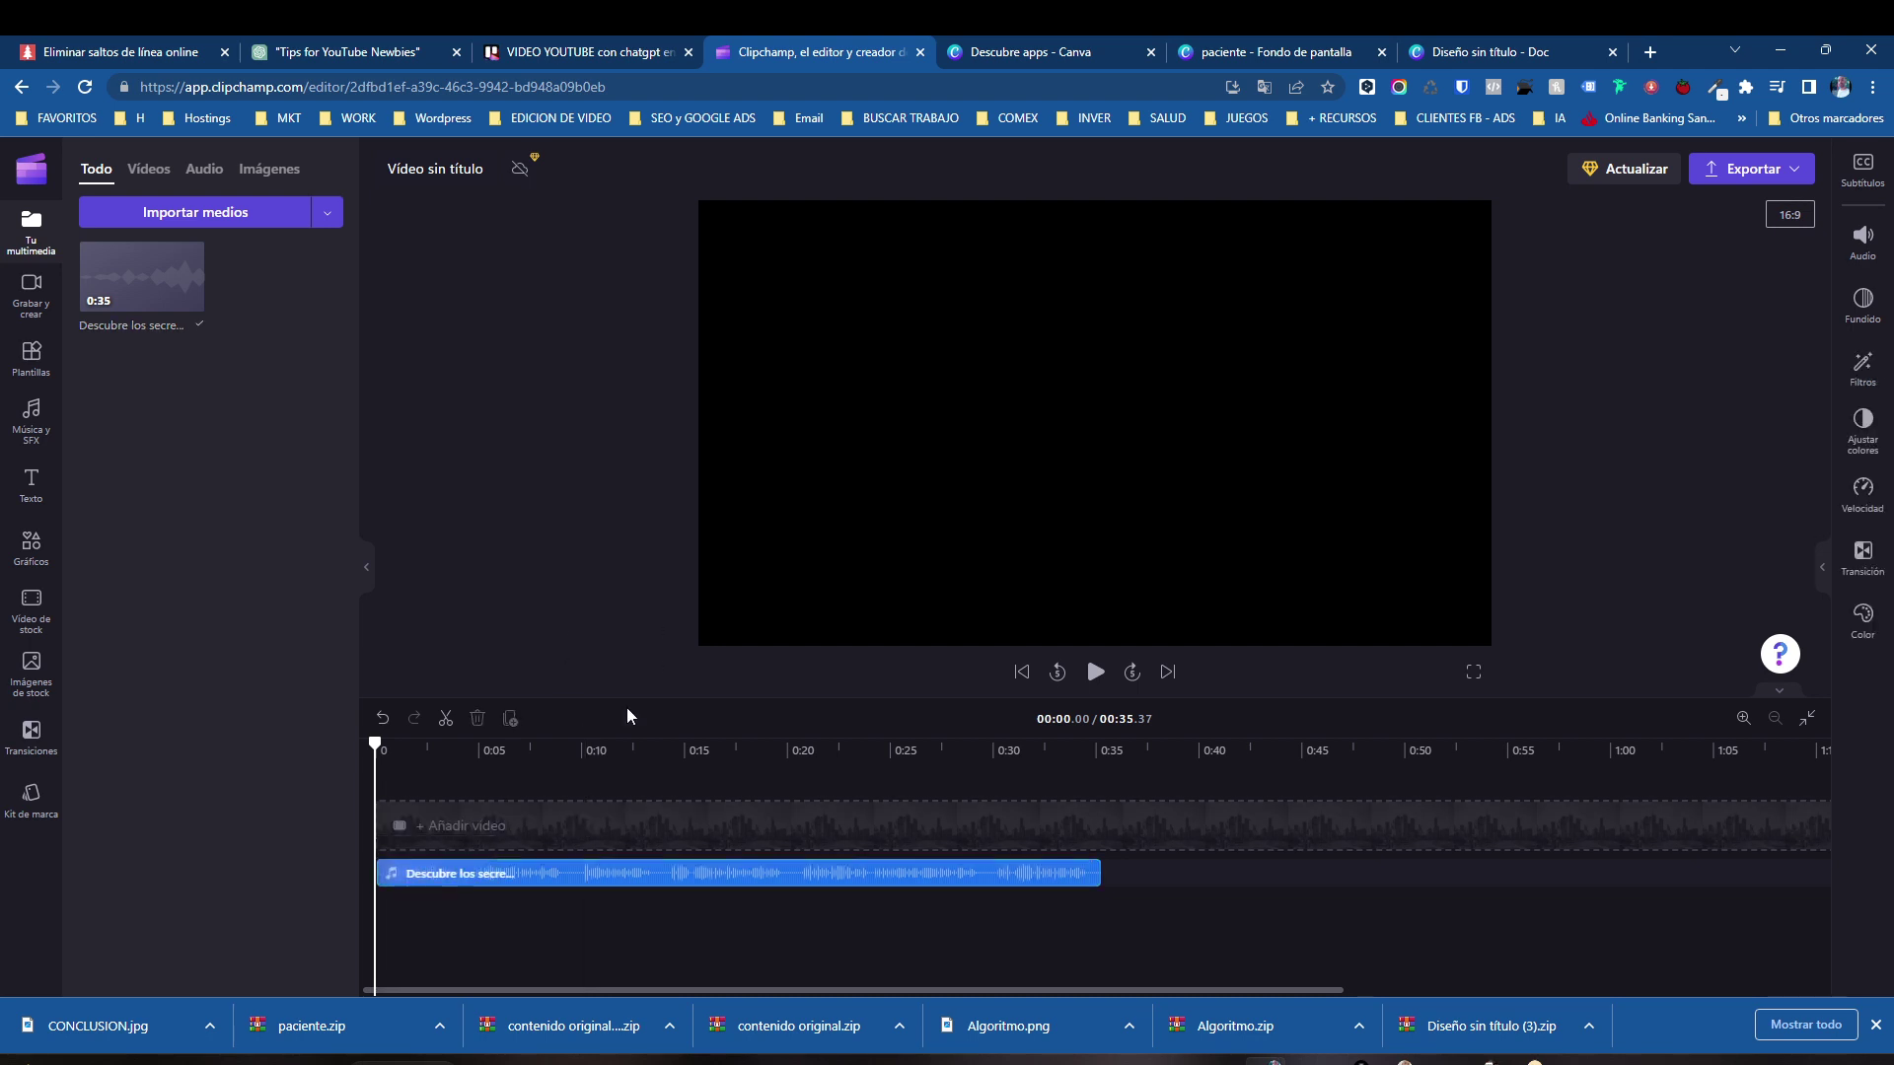
pyautogui.click(1741, 168)
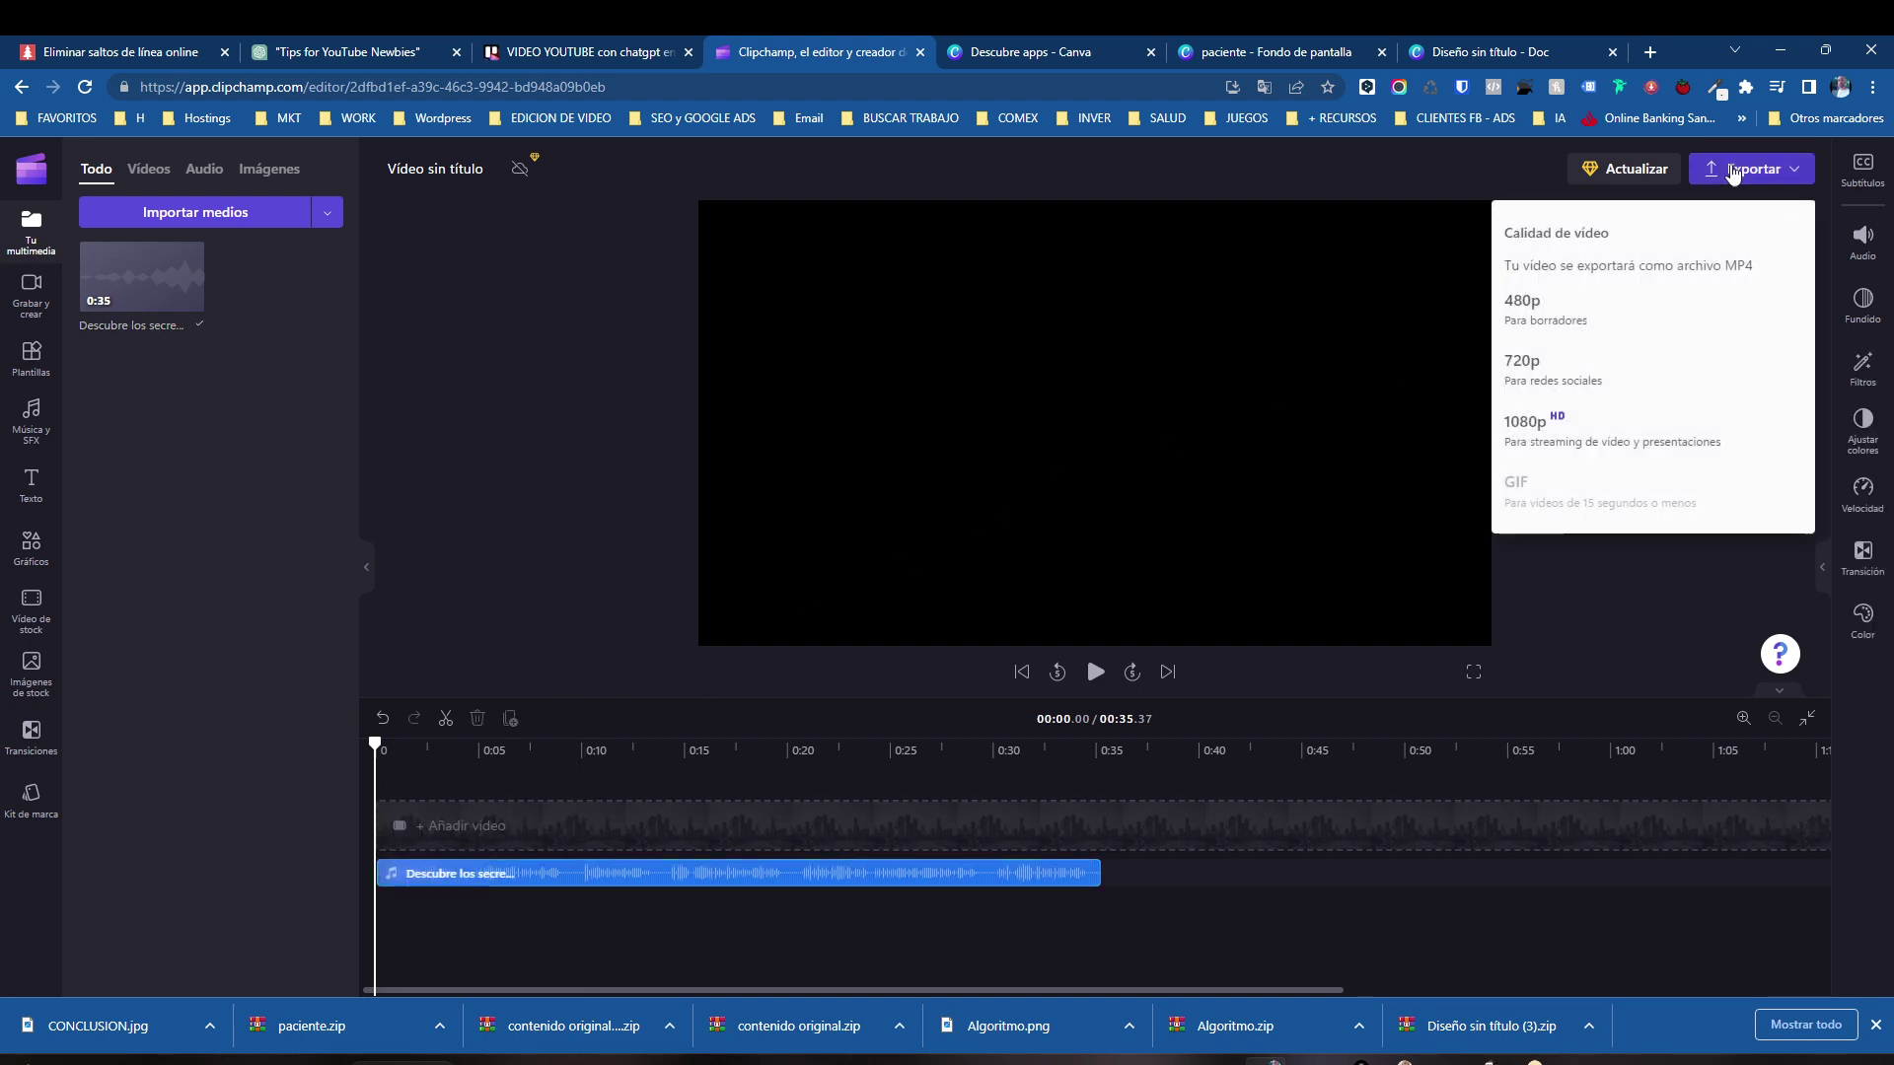
pyautogui.click(1574, 369)
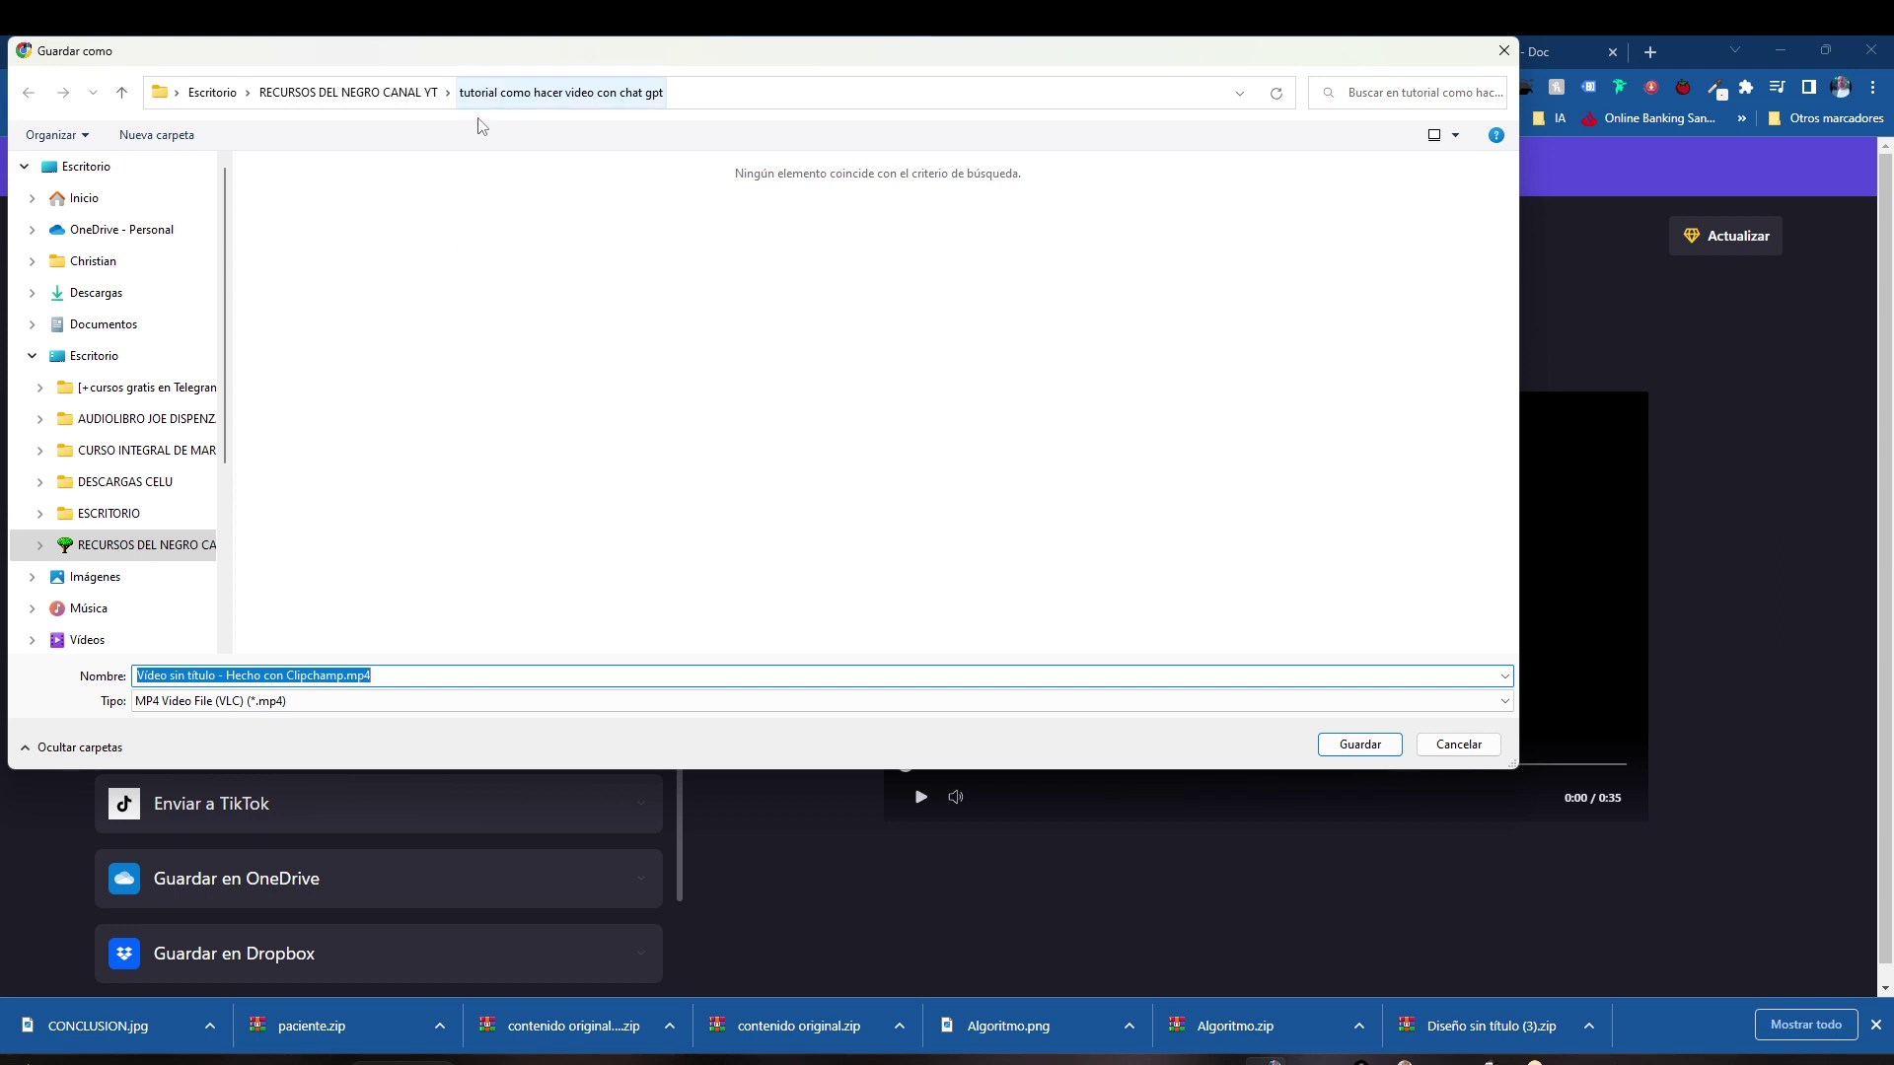
# - Save the exported MP4 as "1era parte introduccion" in the folder "tutorial como hacer video con chat gpt"
pyautogui.click(227, 677)
pyautogui.moveTo(227, 677); pyautogui.dragTo(337, 681)
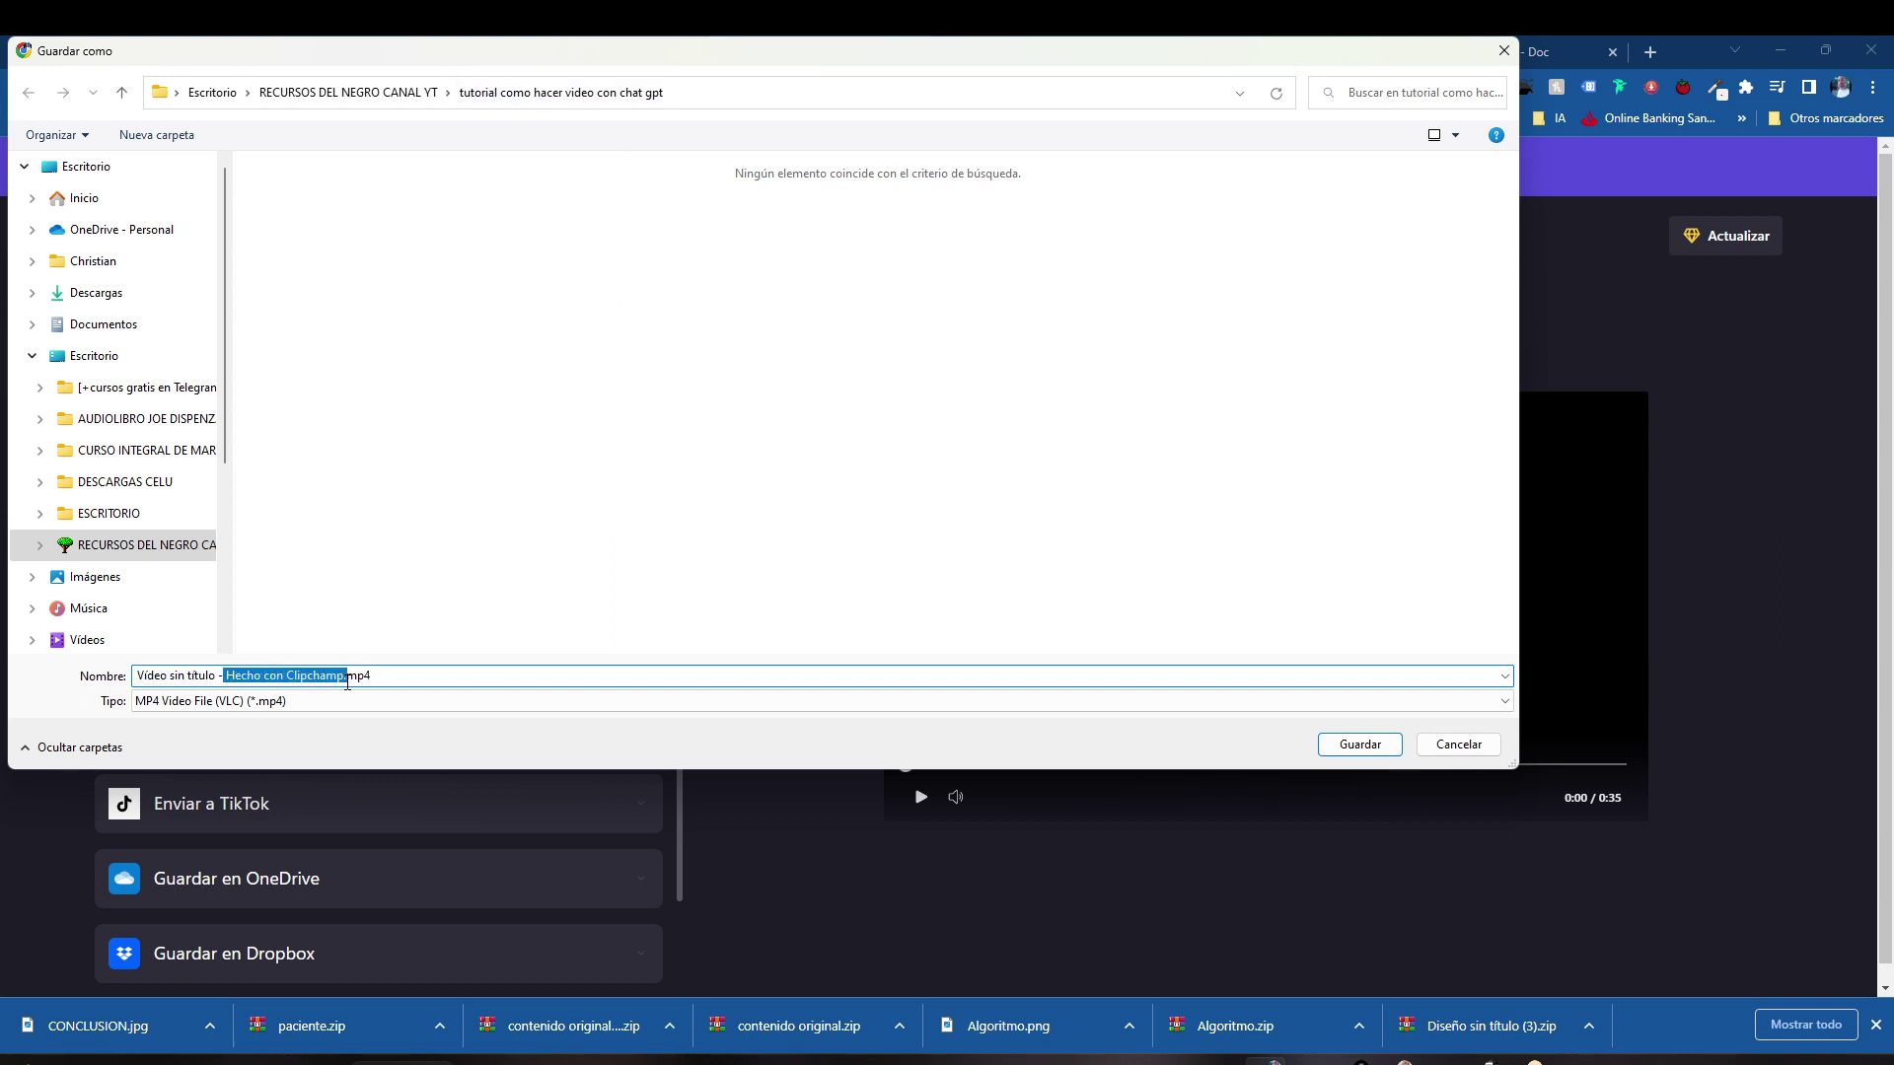
pyautogui.press('BackSpace')
pyautogui.press('BackSpace')
pyautogui.press('BackSpace')
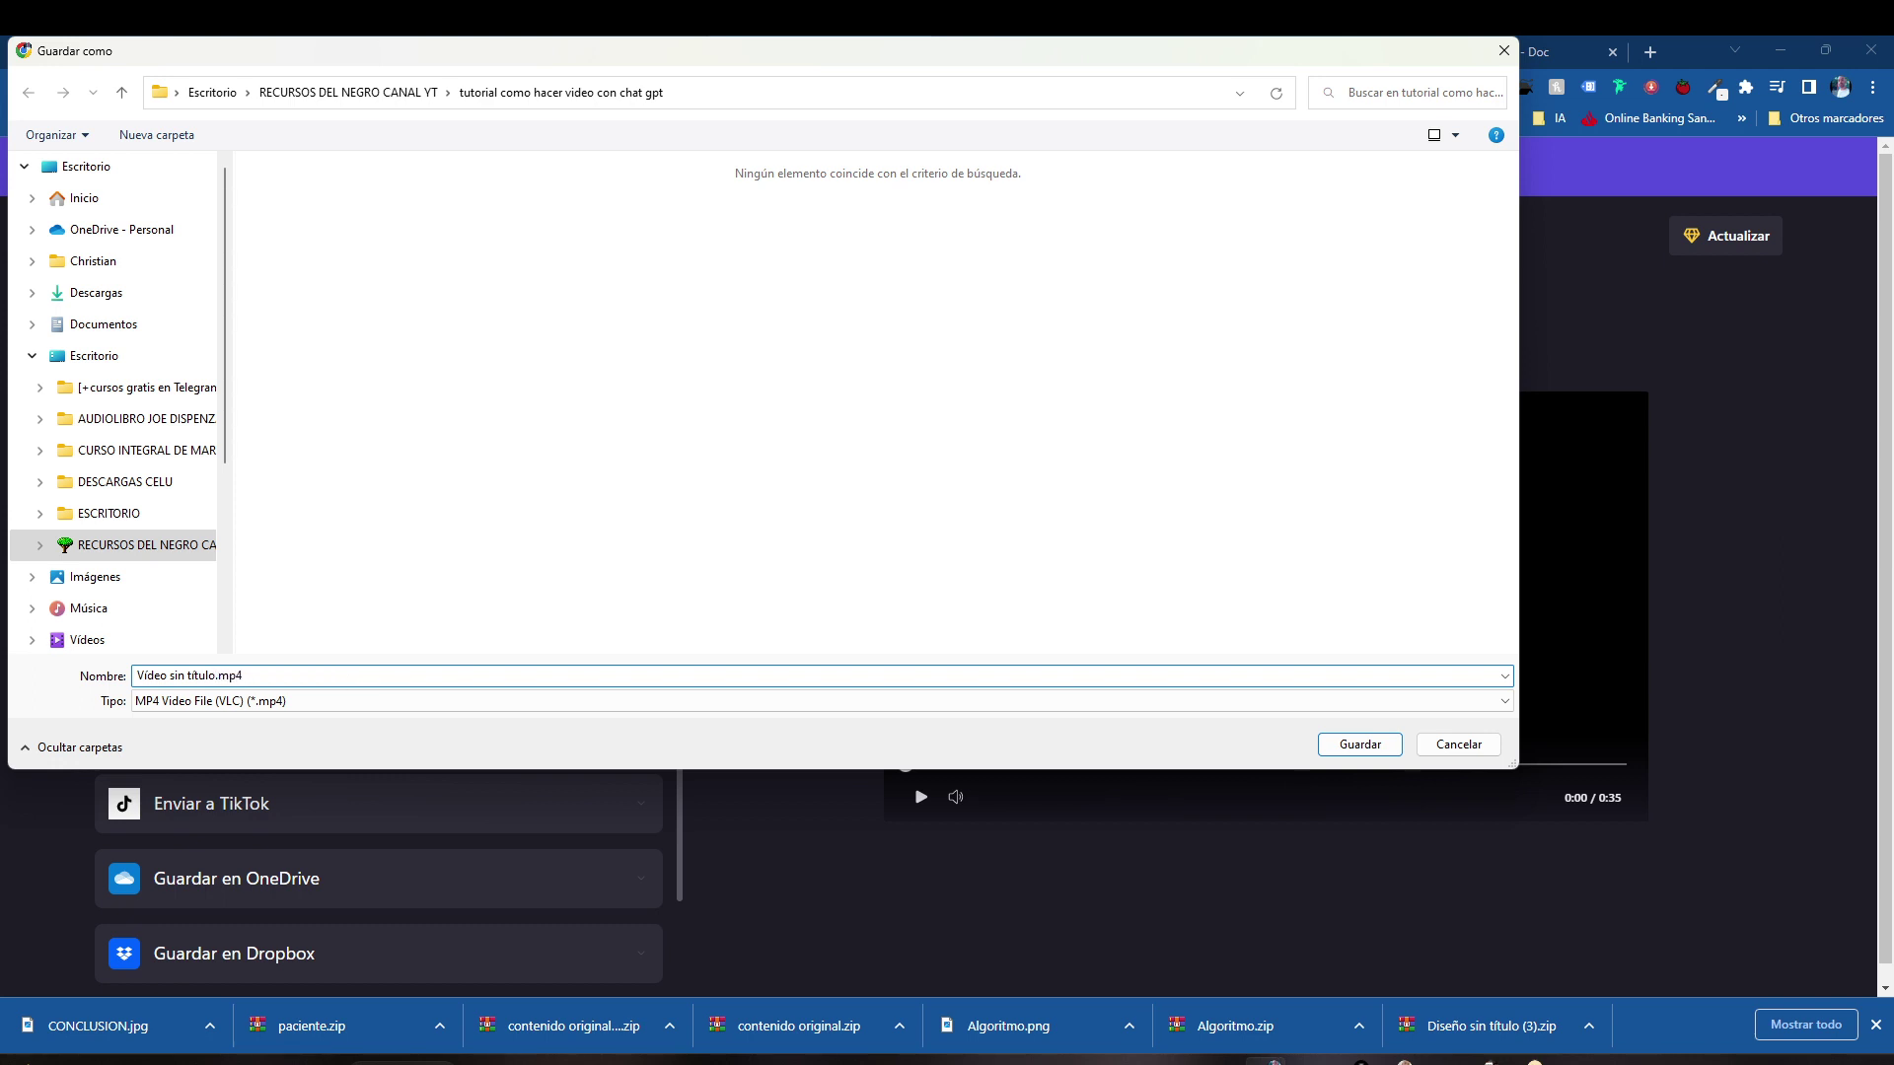
pyautogui.hotkey('shift', 'Home')
pyautogui.write('1era parte')
pyautogui.press('BackSpace')
pyautogui.press('BackSpace')
pyautogui.write('rte introduccion')
pyautogui.click(1361, 746)
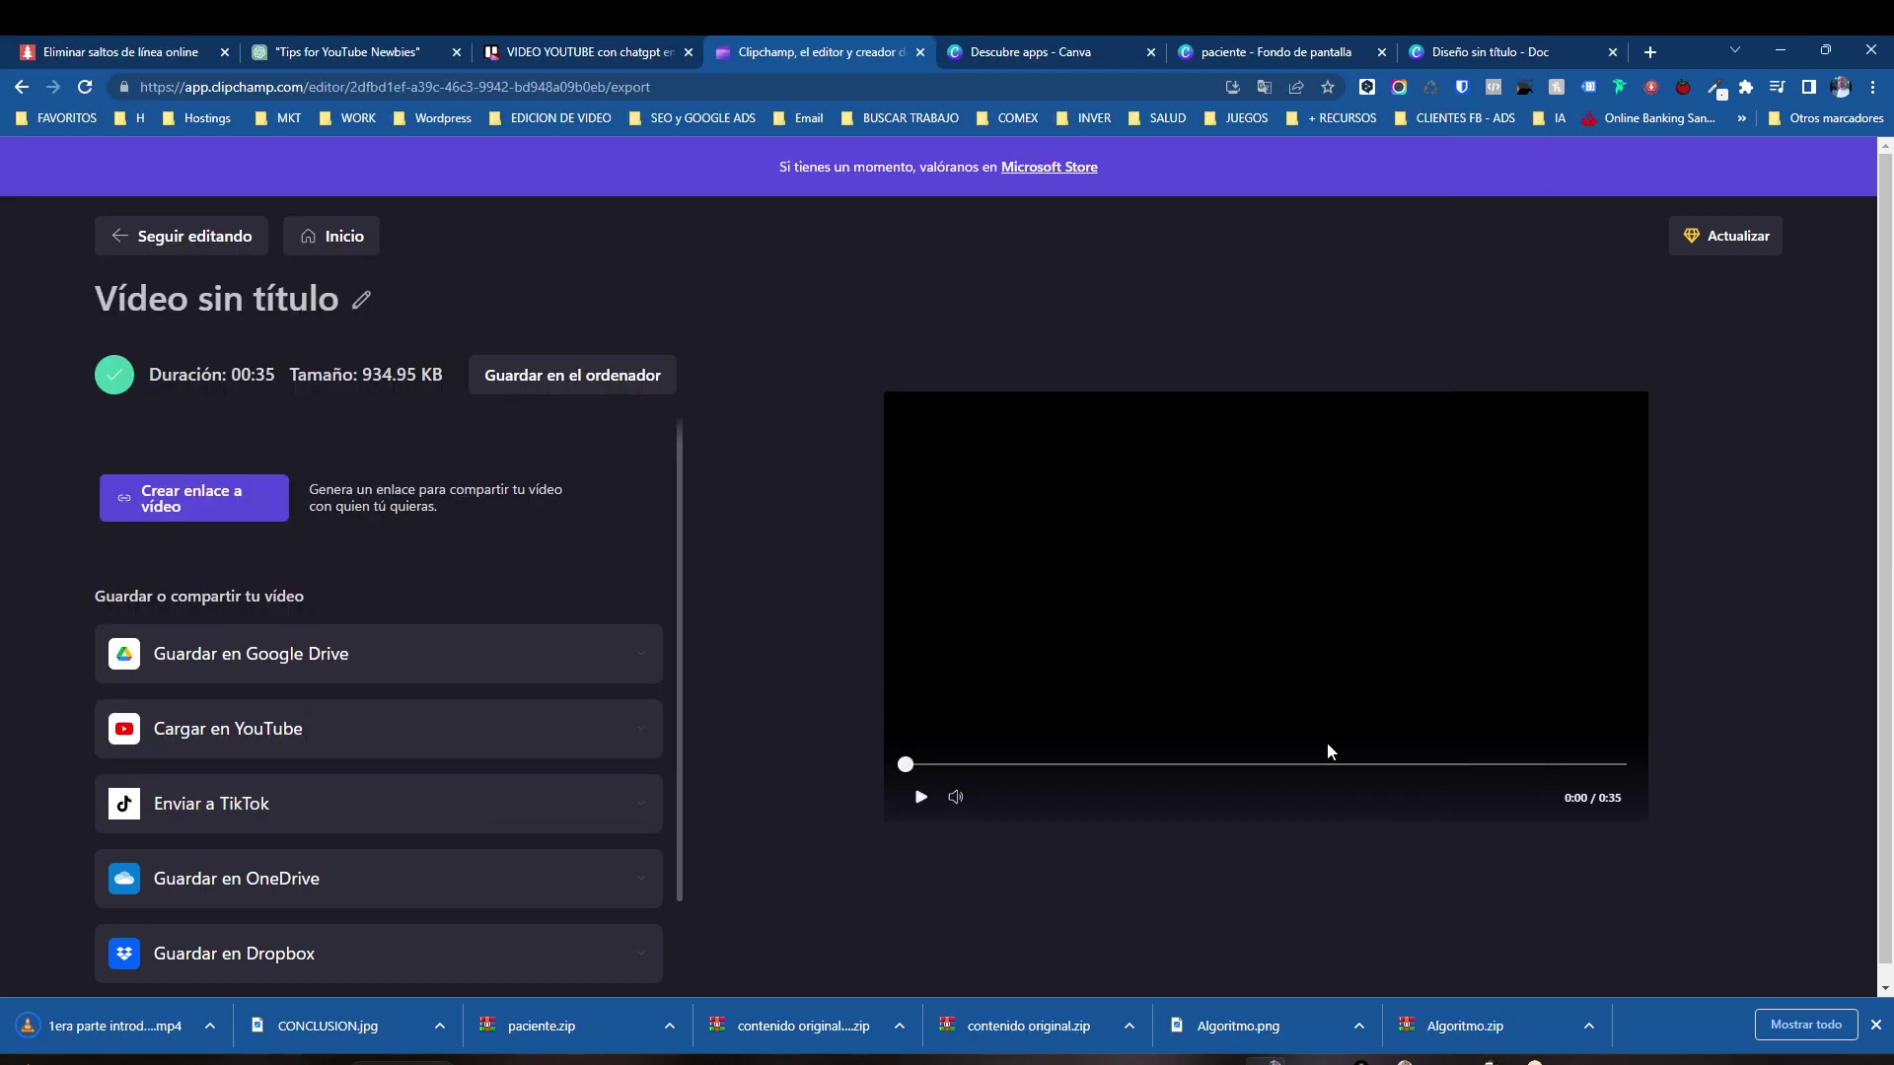
# - Switch to CapCut and bring up its project start window
pyautogui.moveTo(892, 476)
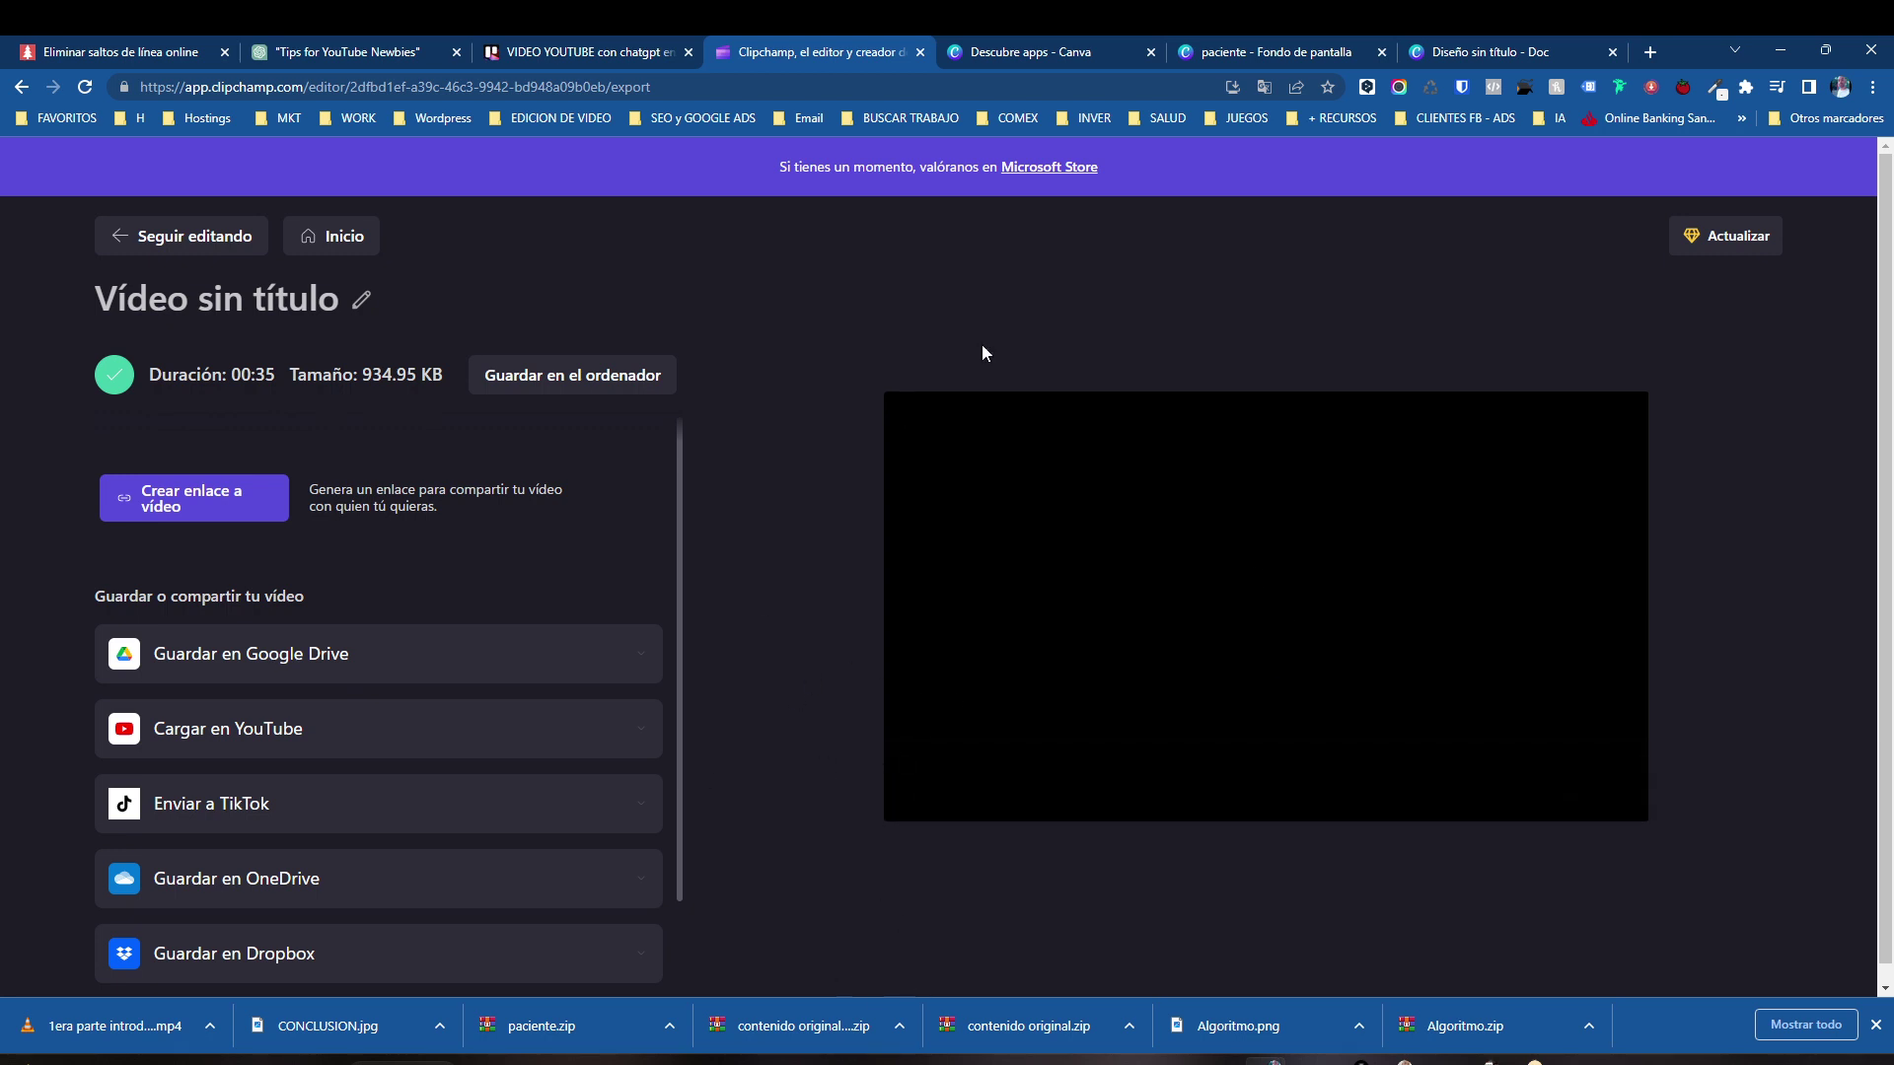
pyautogui.moveTo(1017, 551)
pyautogui.click(1136, 1061)
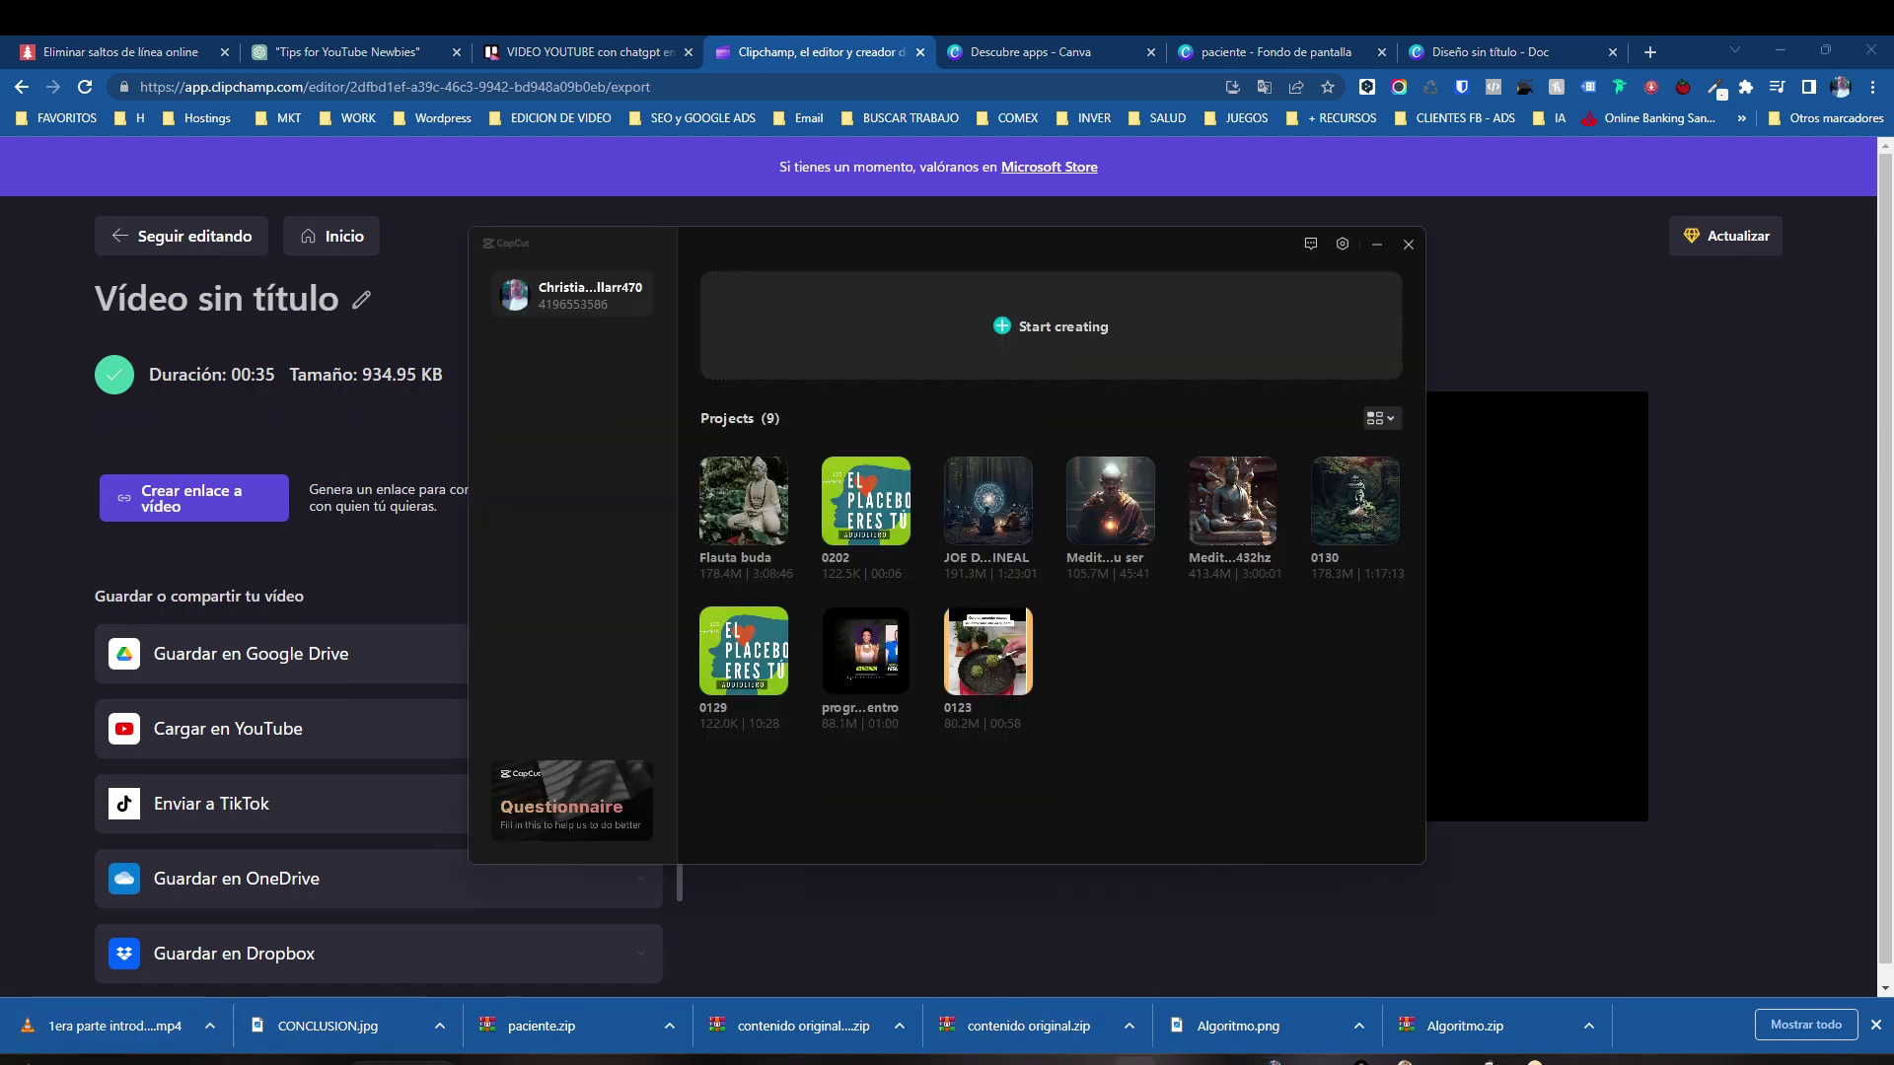
# - Start a new project and import "1era parte introduccion.mp4" from the folder "tutorial como hacer video con chat gpt"
pyautogui.click(985, 341)
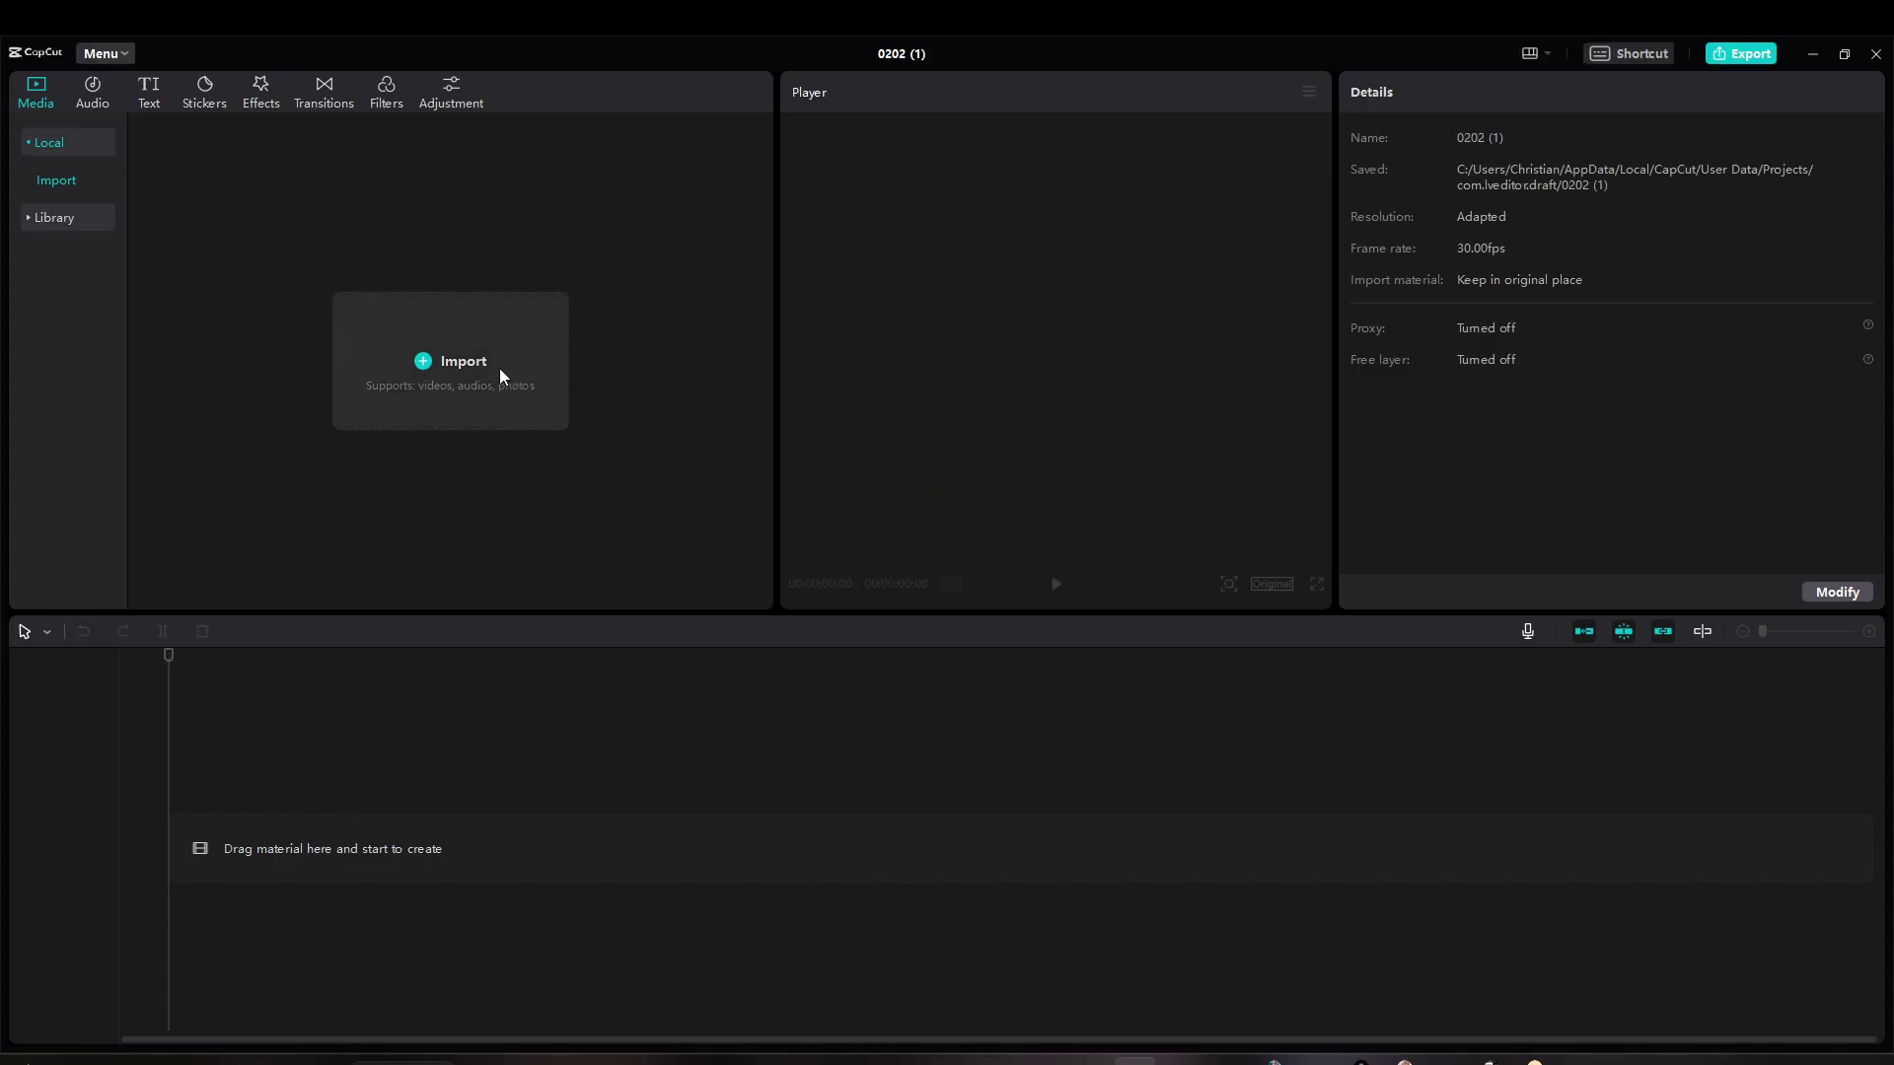
pyautogui.click(421, 384)
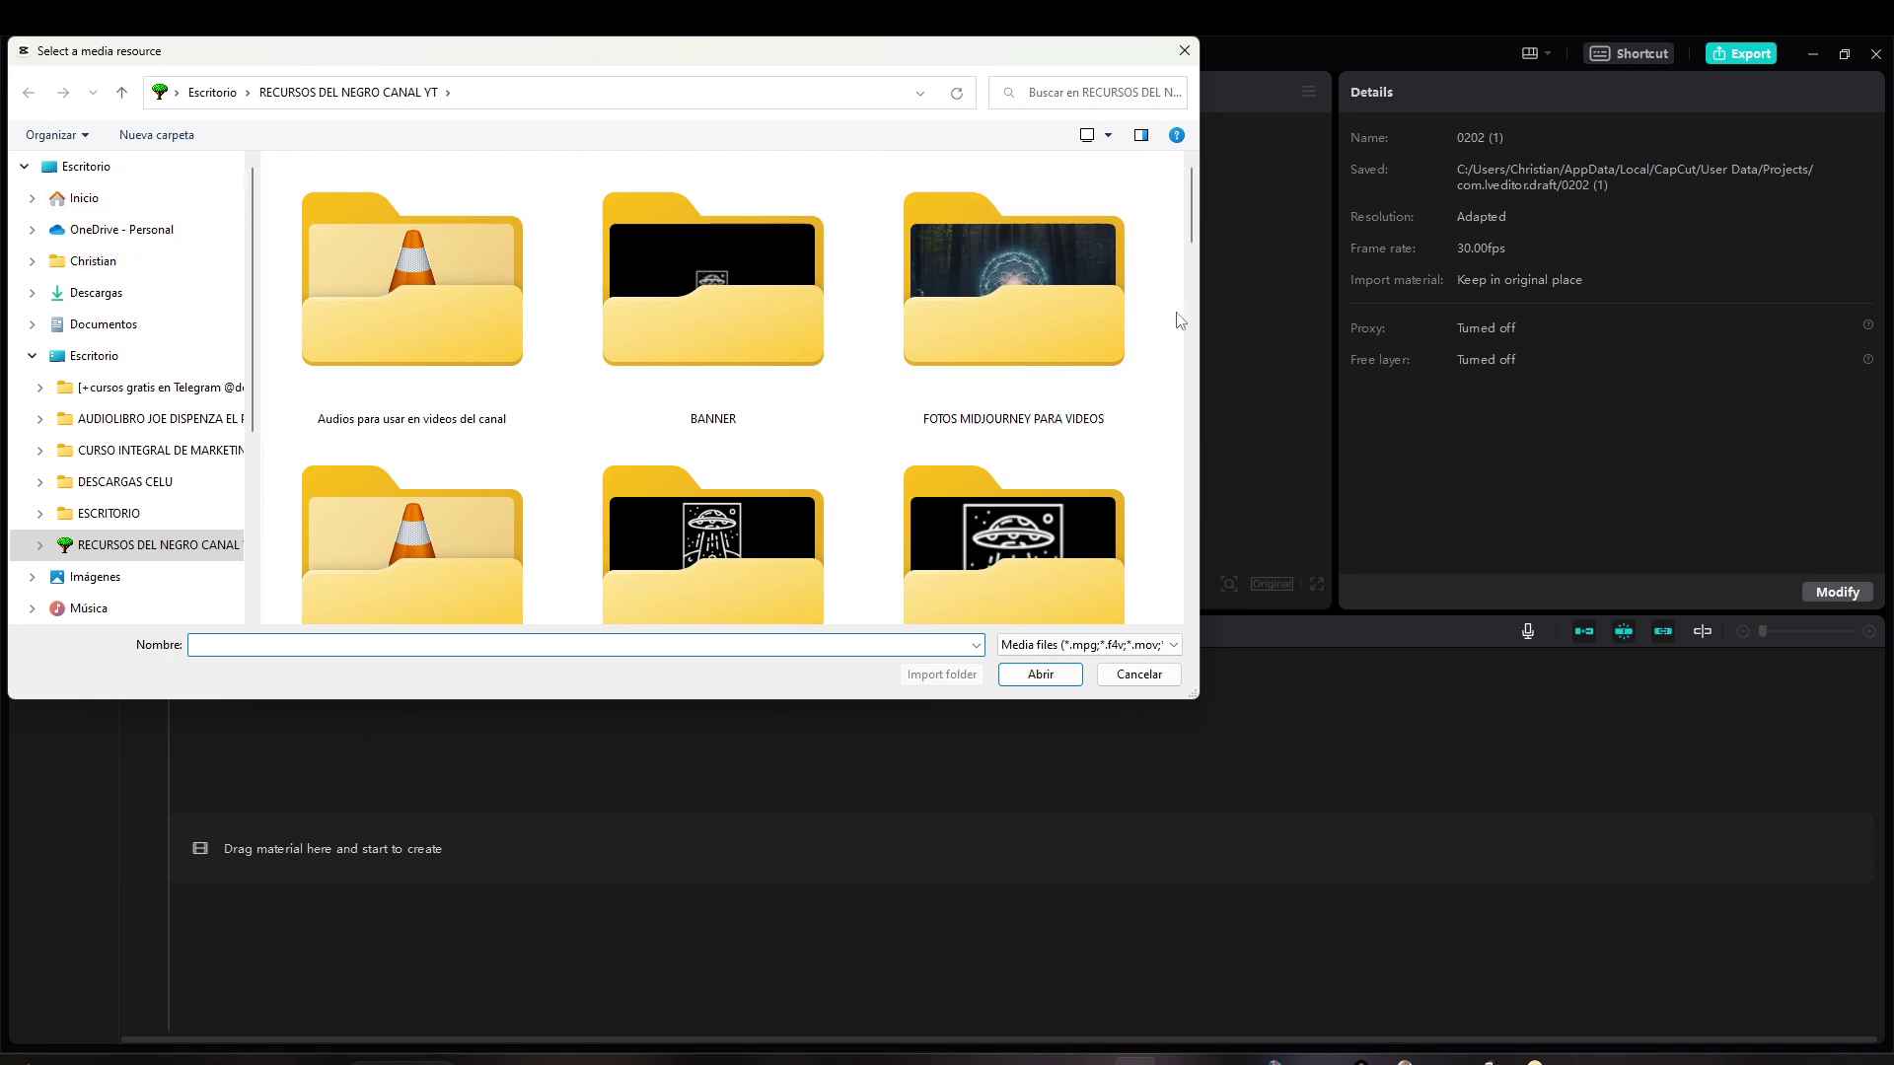
pyautogui.scroll(-1, 1190, 312)
pyautogui.moveTo(1190, 311)
pyautogui.mouseDown()
pyautogui.moveTo(1201, 592)
pyautogui.moveTo(1191, 330)
pyautogui.mouseUp()
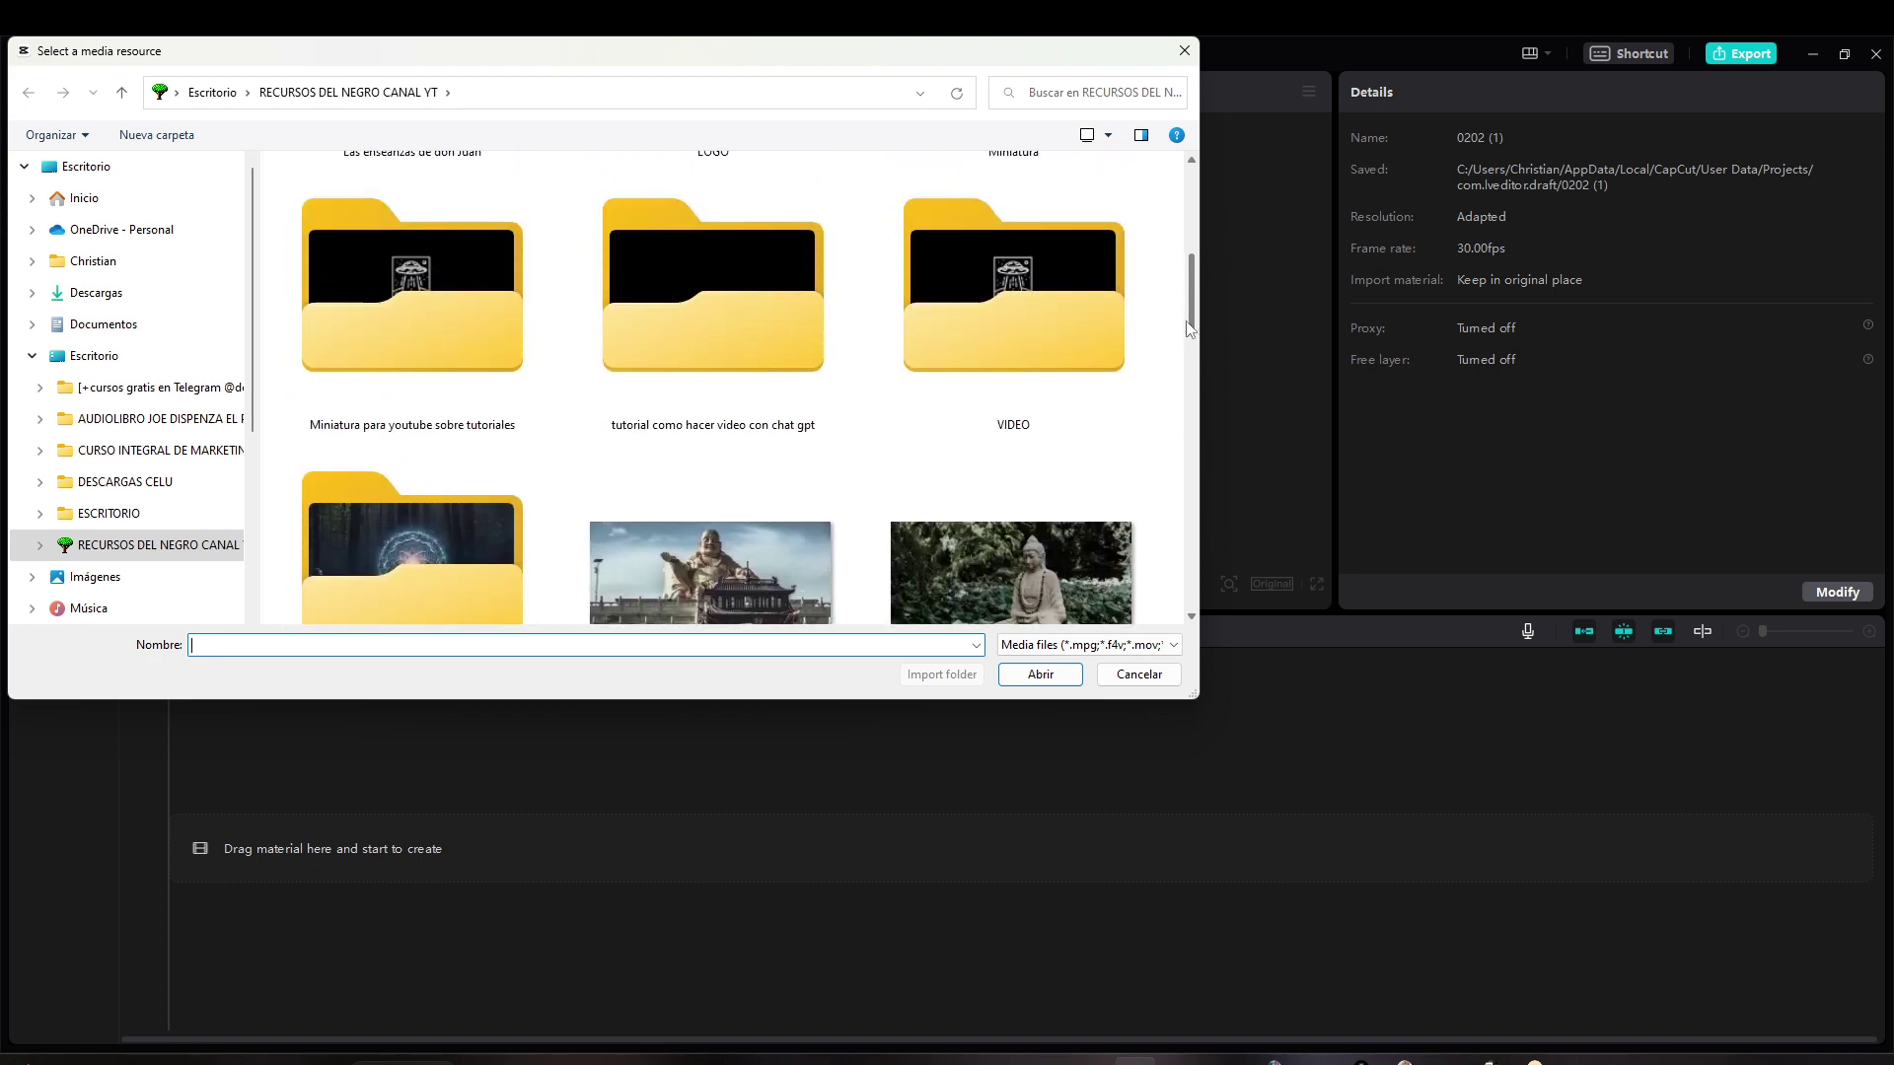
pyautogui.doubleClick(733, 322)
pyautogui.click(330, 266)
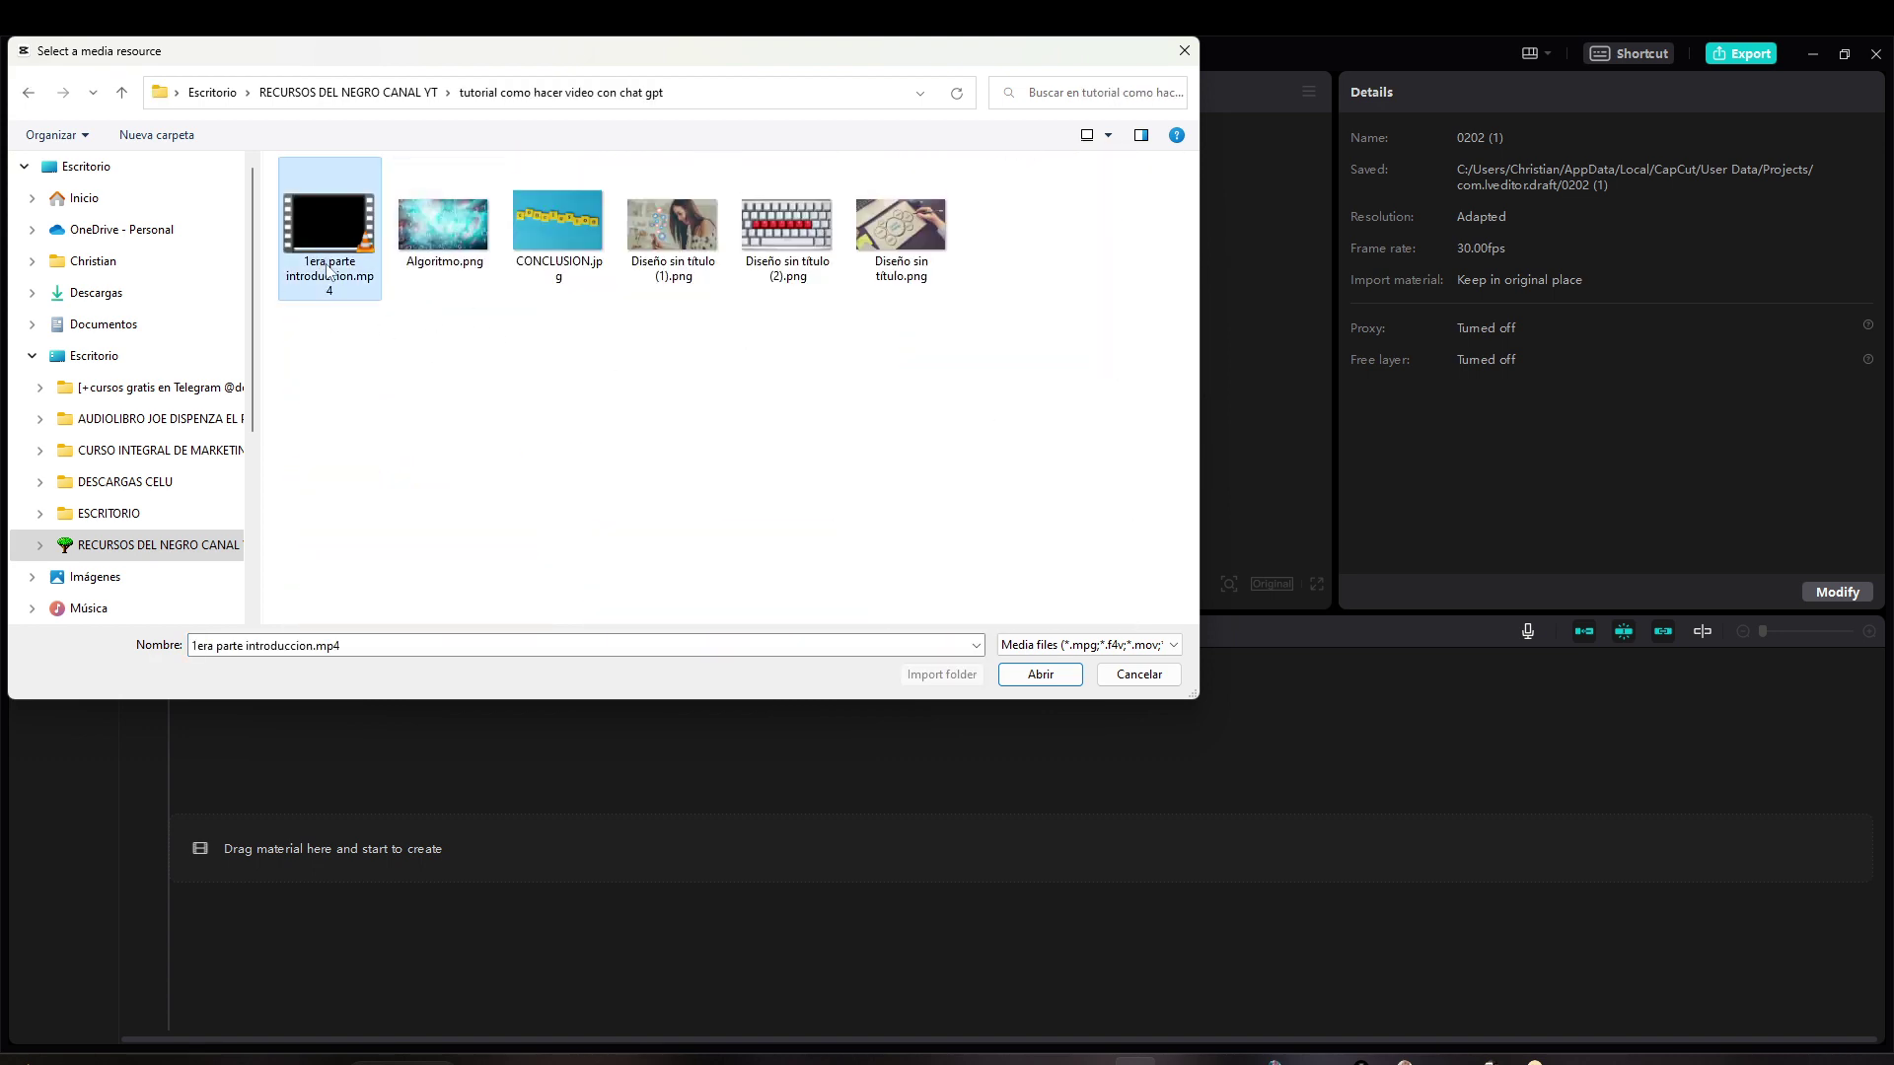
pyautogui.click(1062, 674)
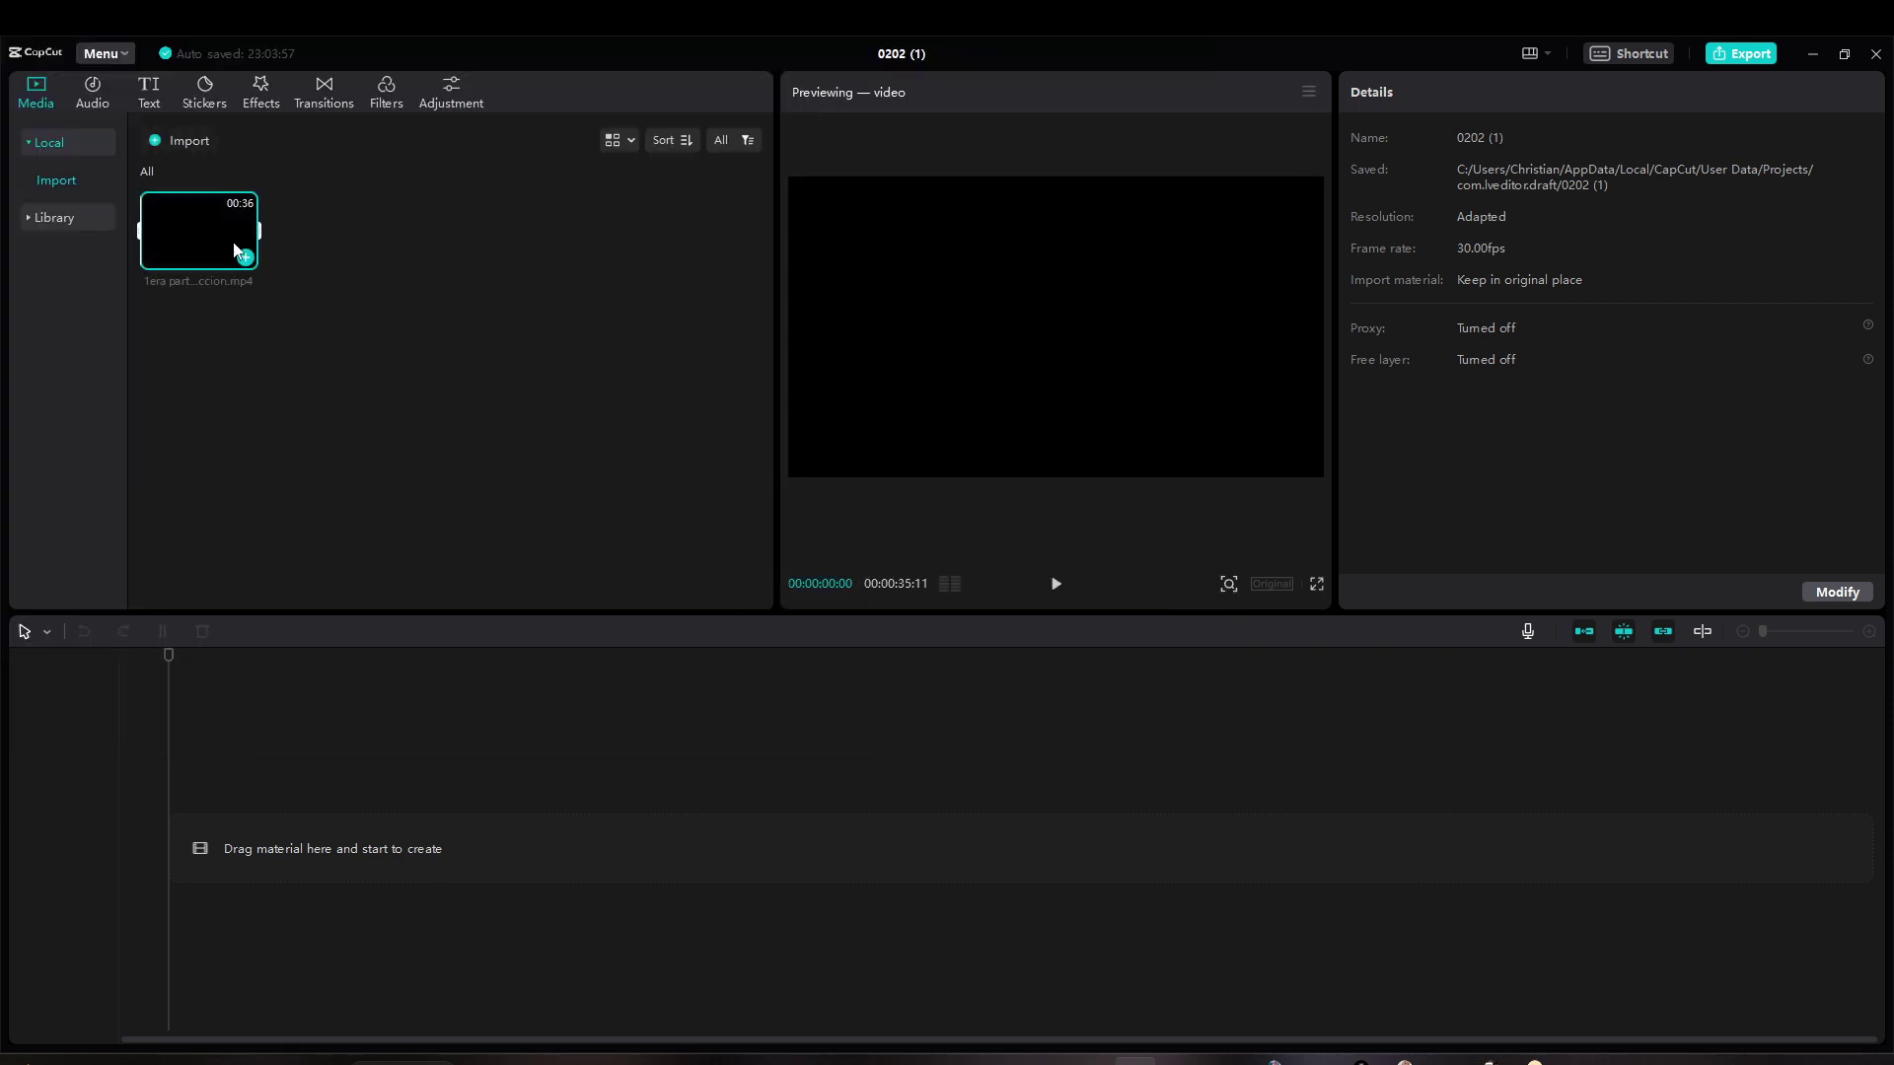
# - Place the imported video at the start of the timeline and separate its audio
pyautogui.moveTo(237, 252); pyautogui.dragTo(286, 831)
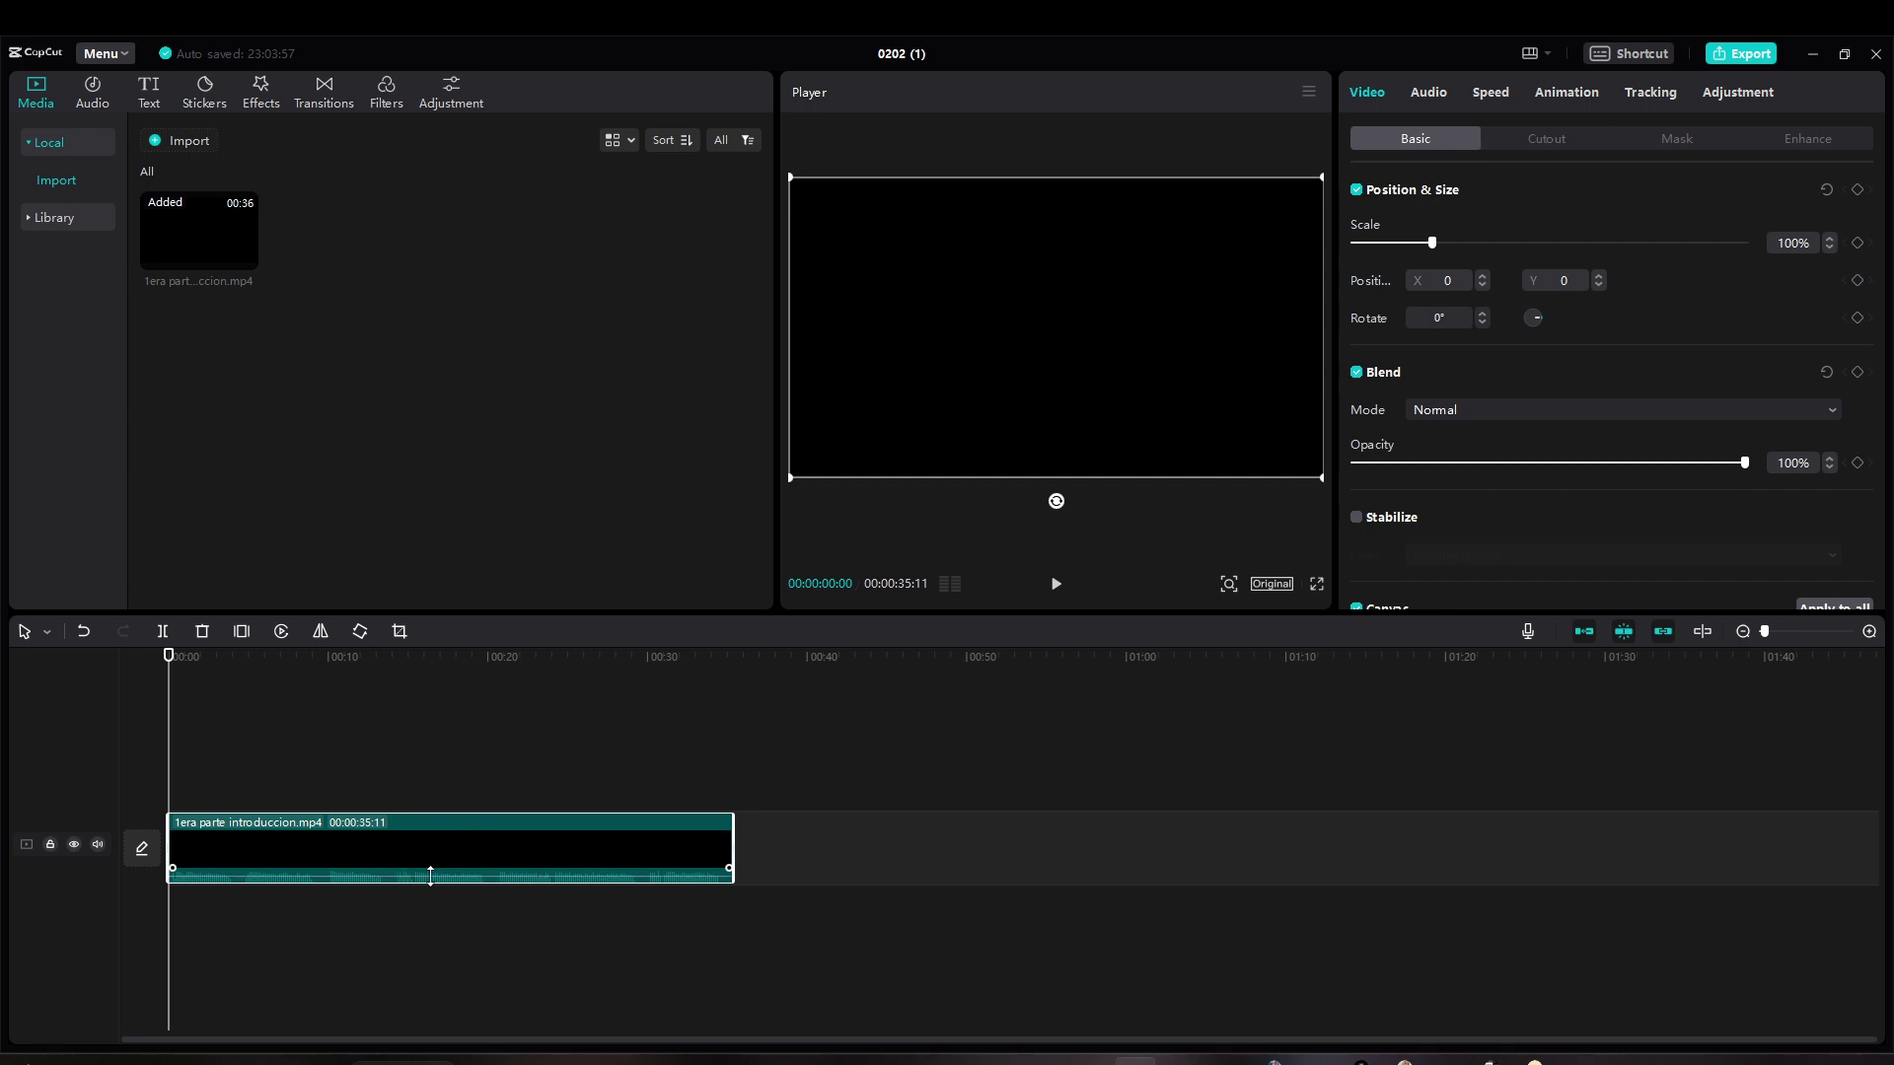
pyautogui.rightClick(484, 861)
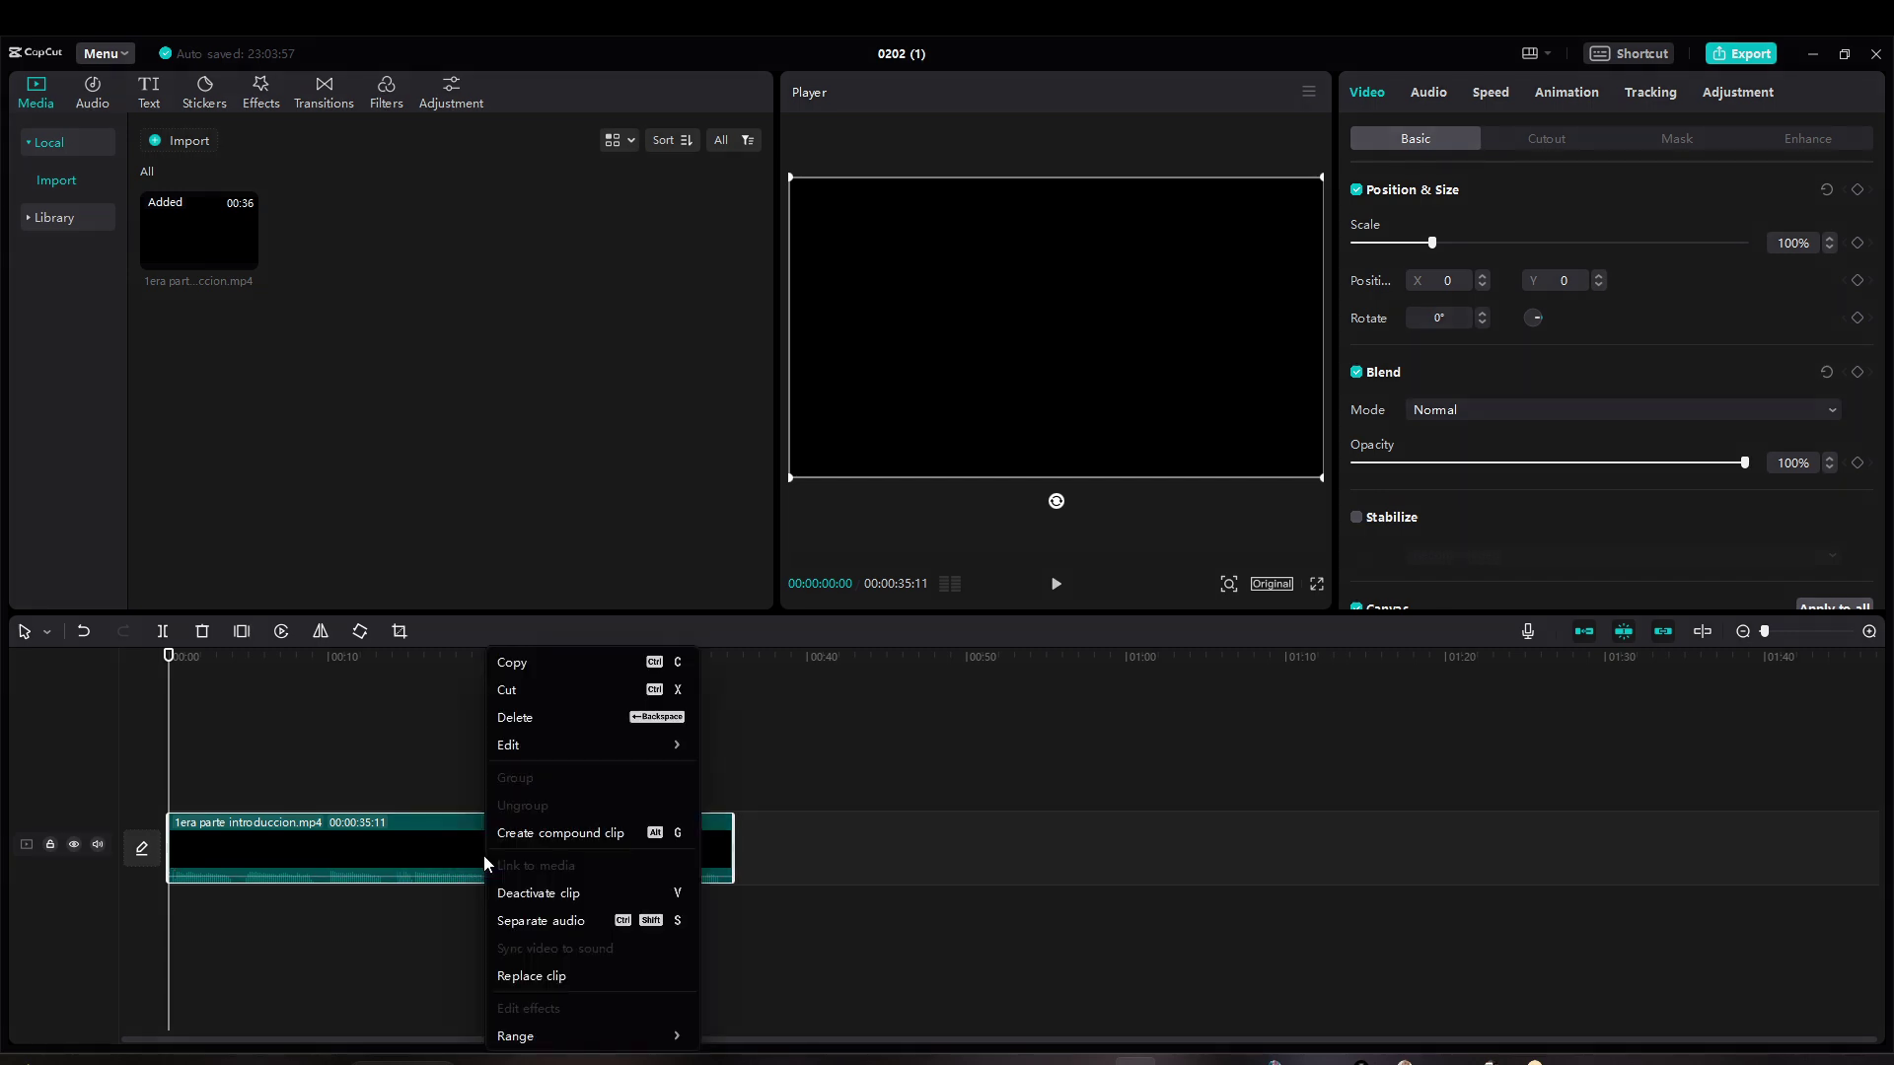
pyautogui.click(567, 923)
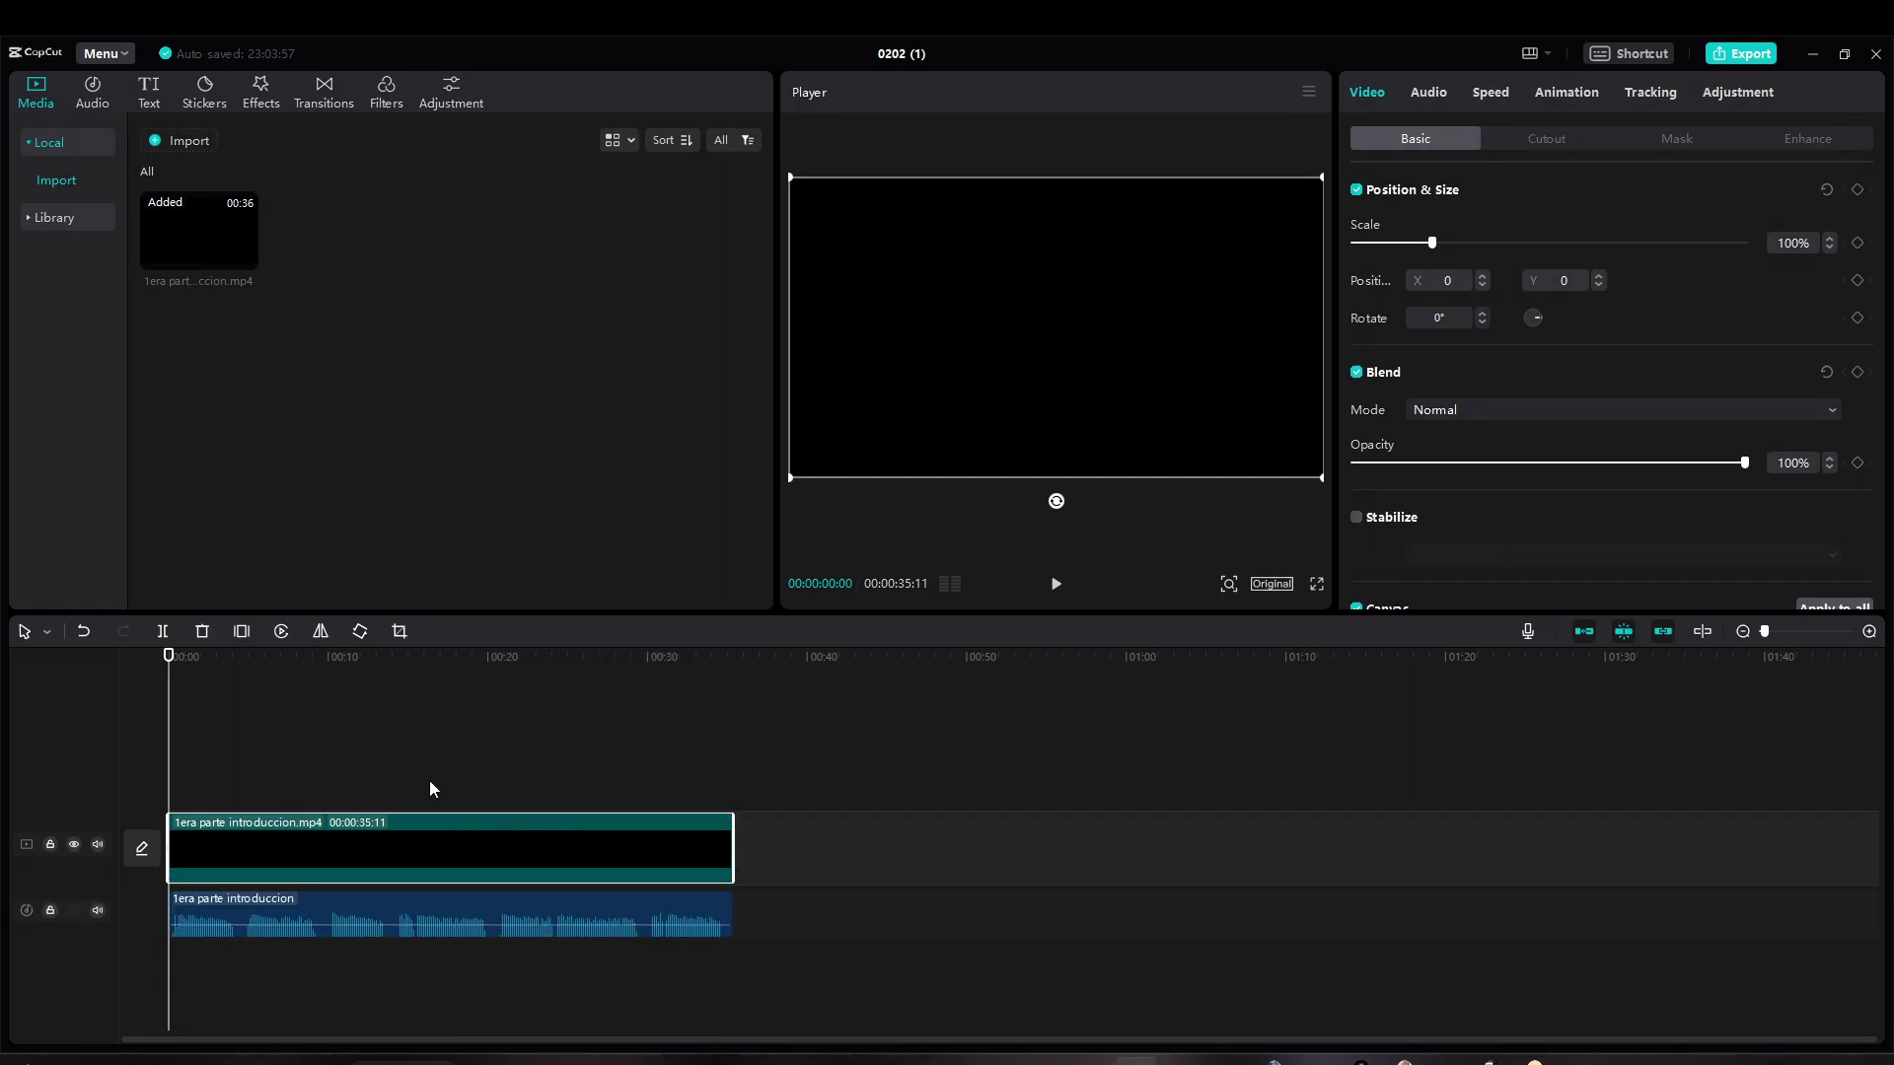
# - Delete the black video clip from the main track, keeping only the separated narration audio
pyautogui.click(328, 920)
pyautogui.click(402, 864)
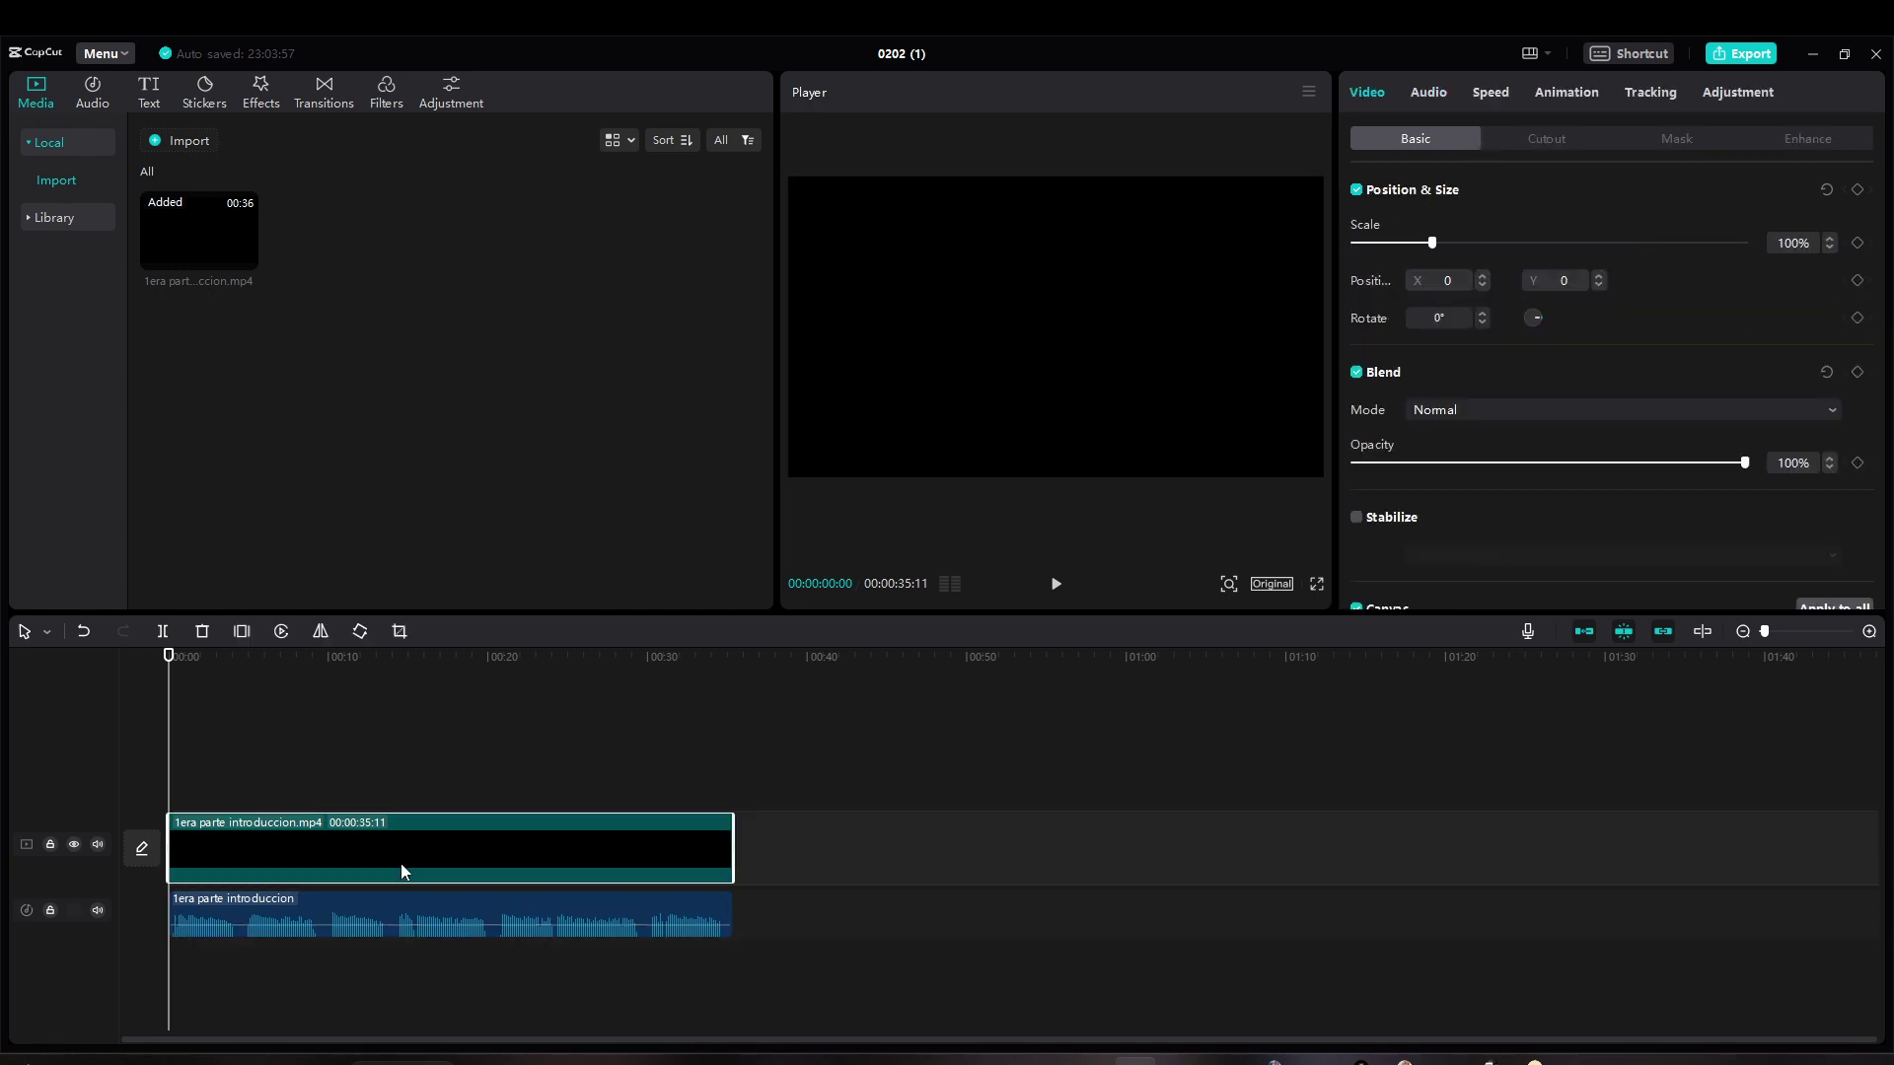
pyautogui.press('Delete')
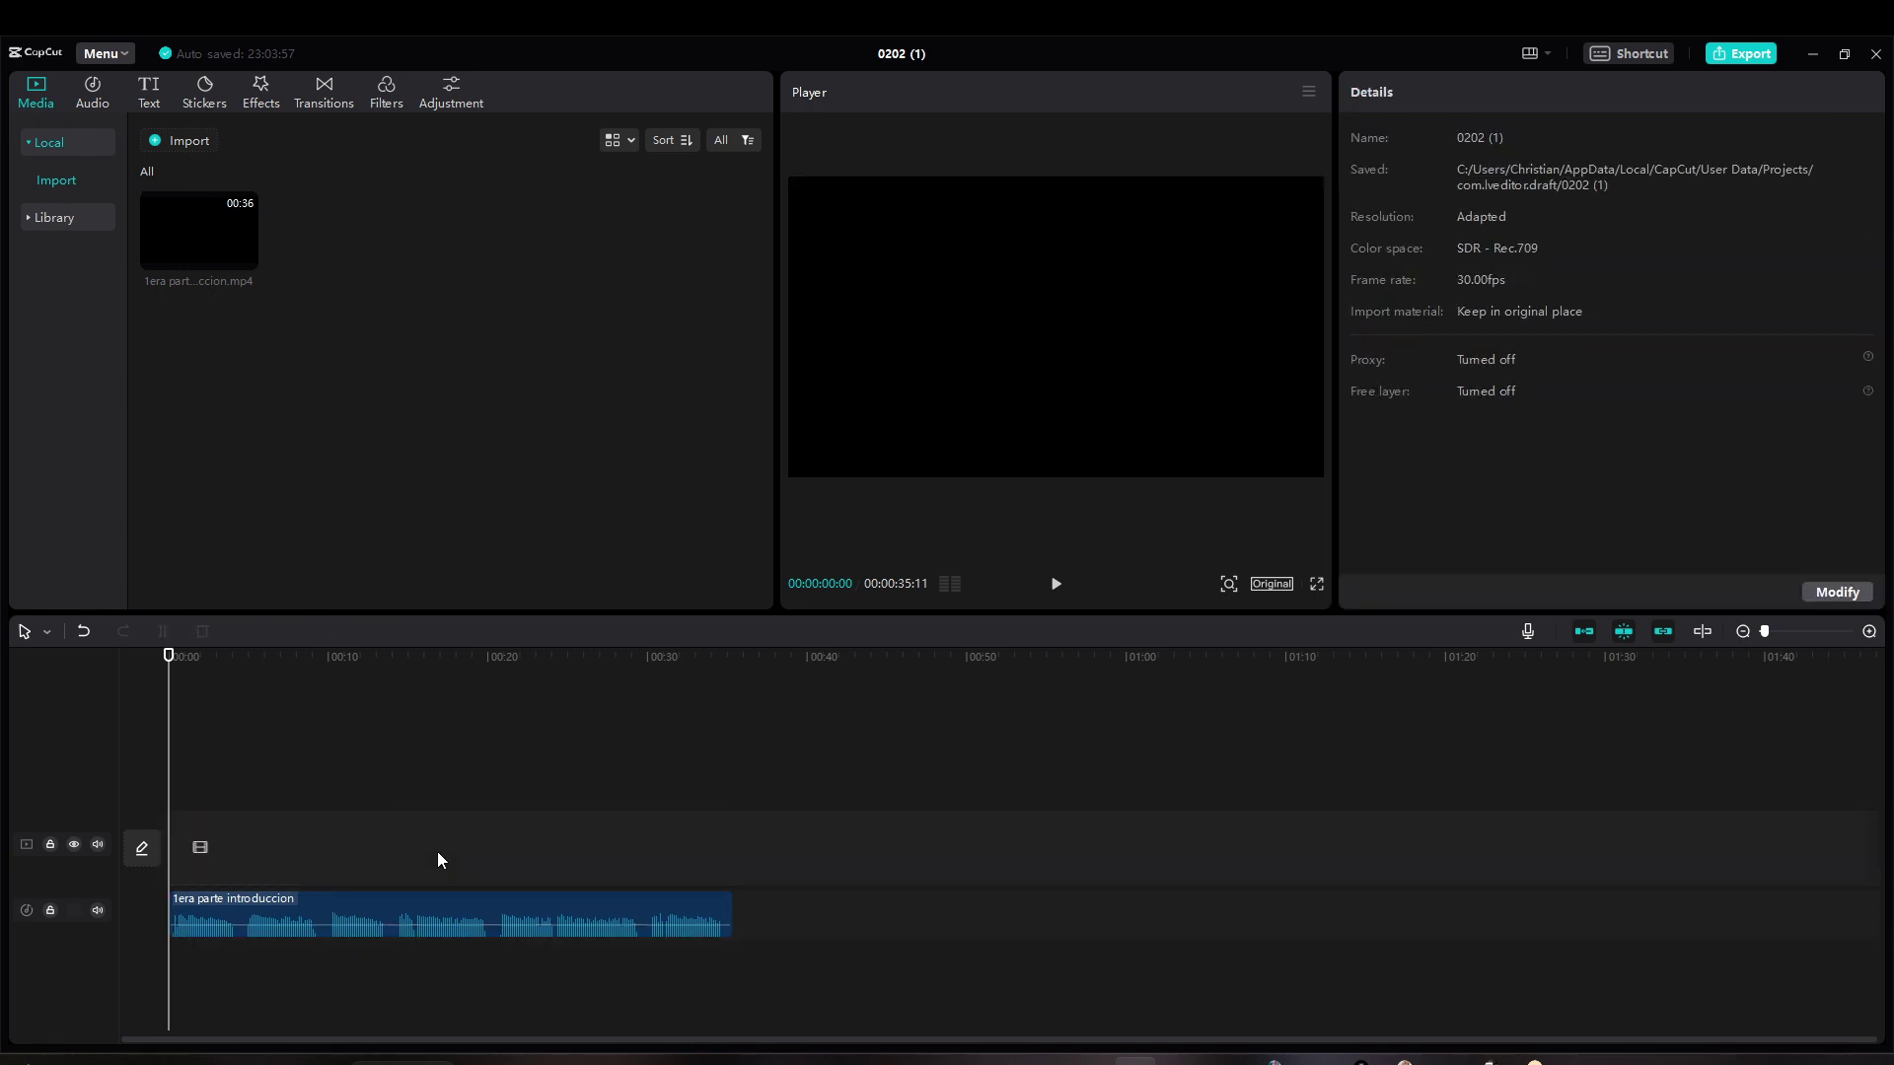
# - Play the first seconds of the narration audio and return the playhead to the start
pyautogui.click(404, 915)
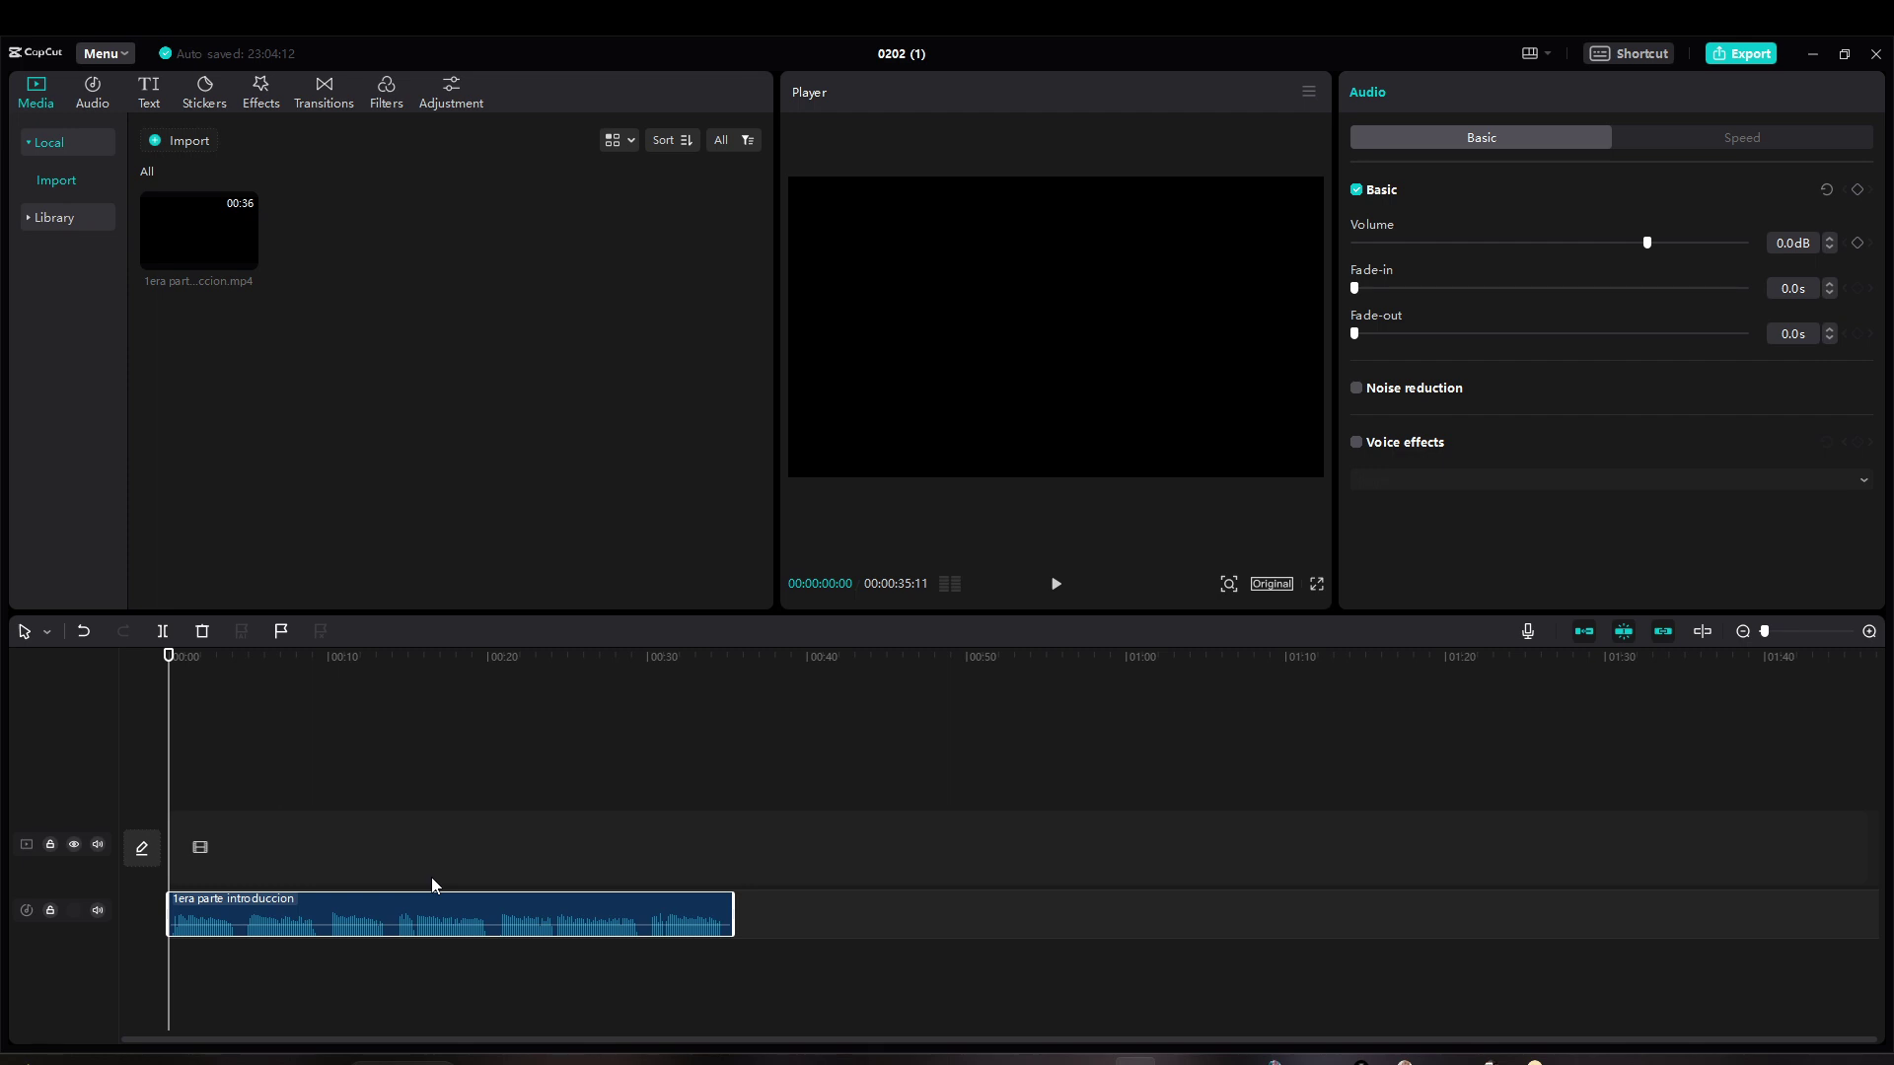
pyautogui.press('space')
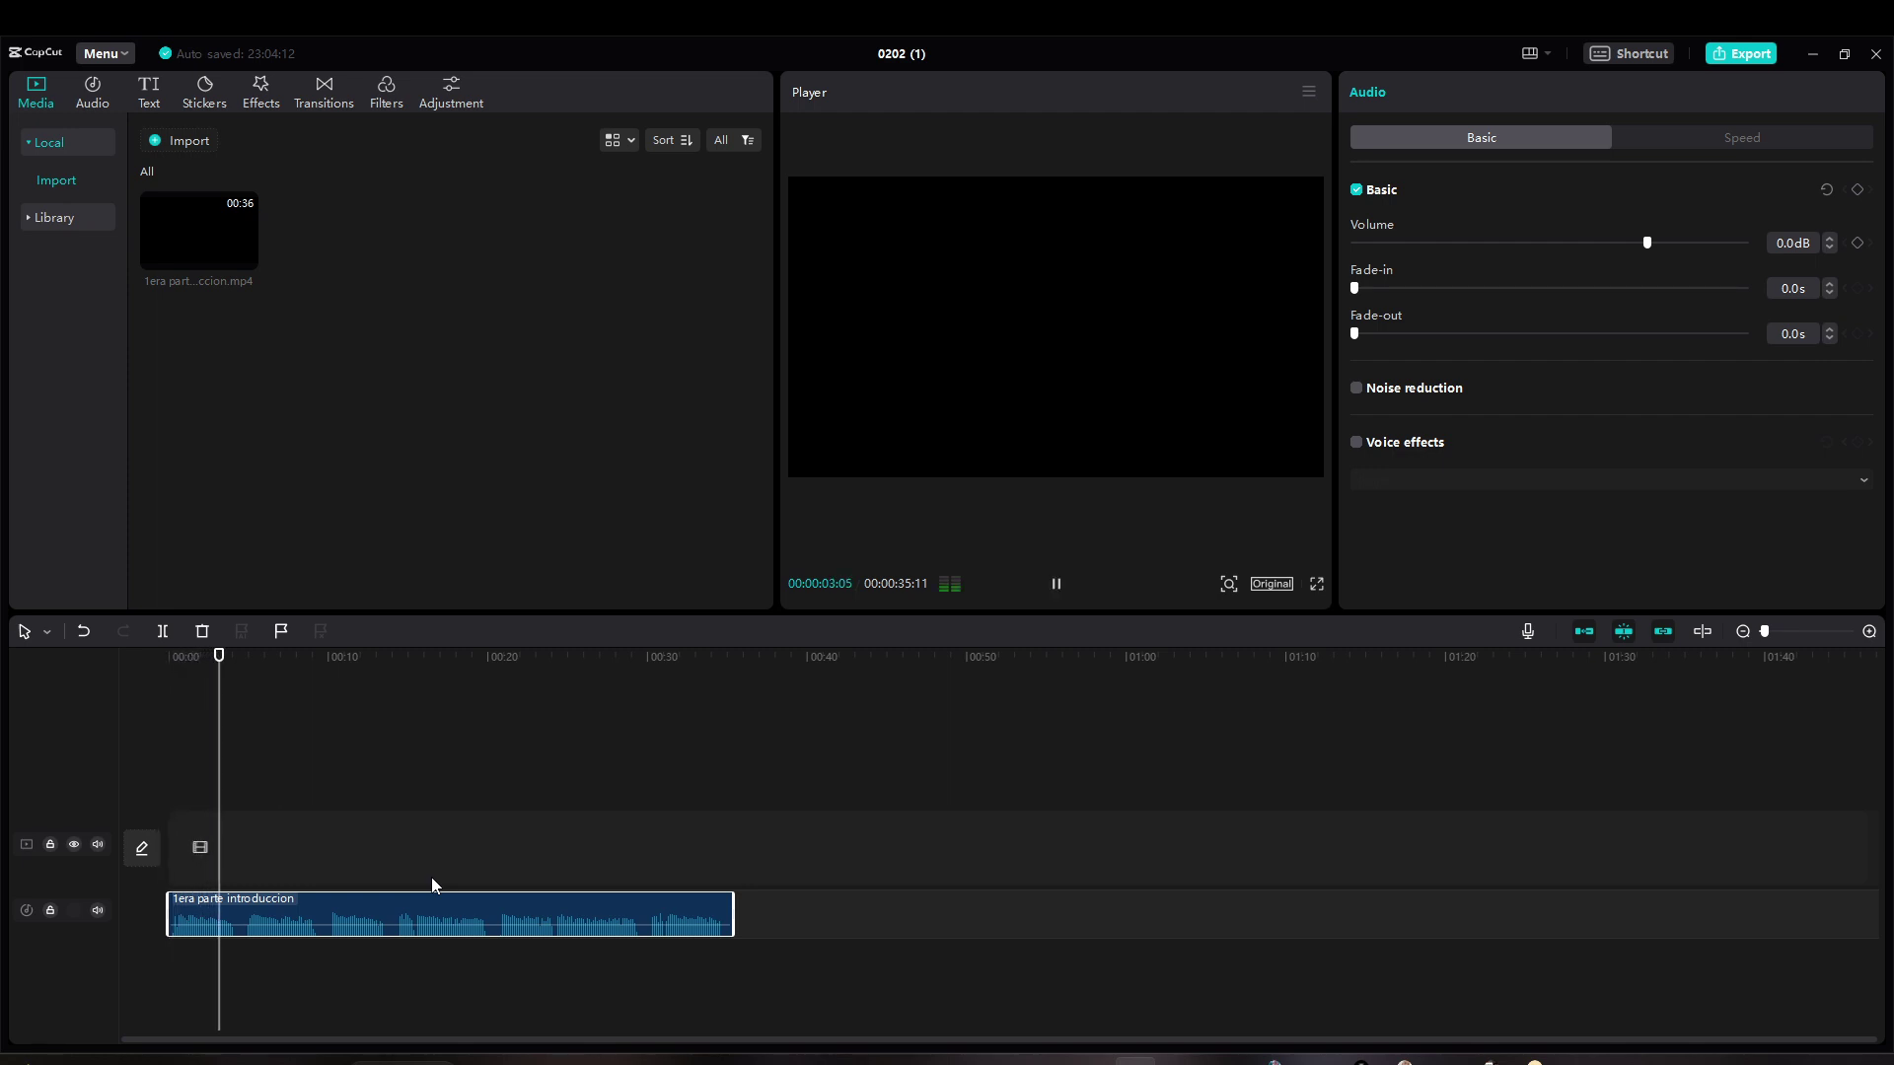
pyautogui.press('space')
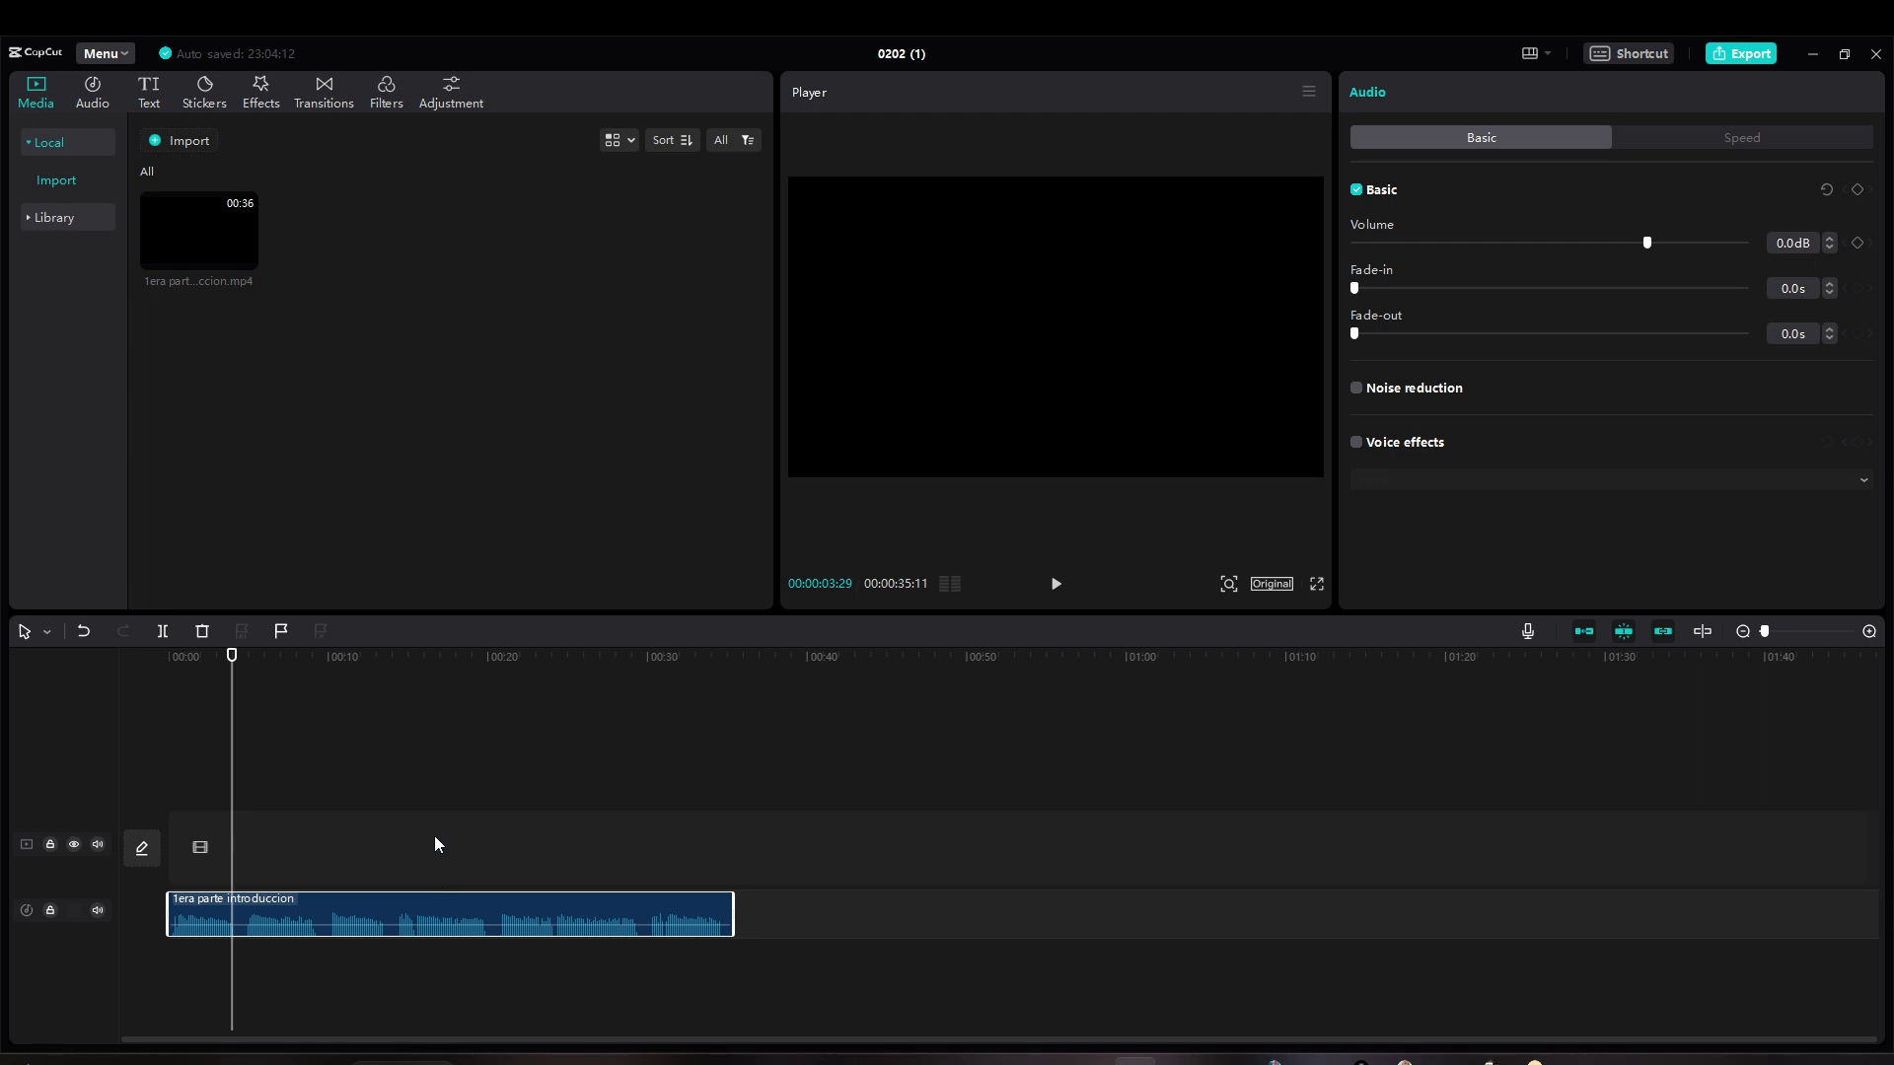
pyautogui.moveTo(246, 662); pyautogui.dragTo(154, 646)
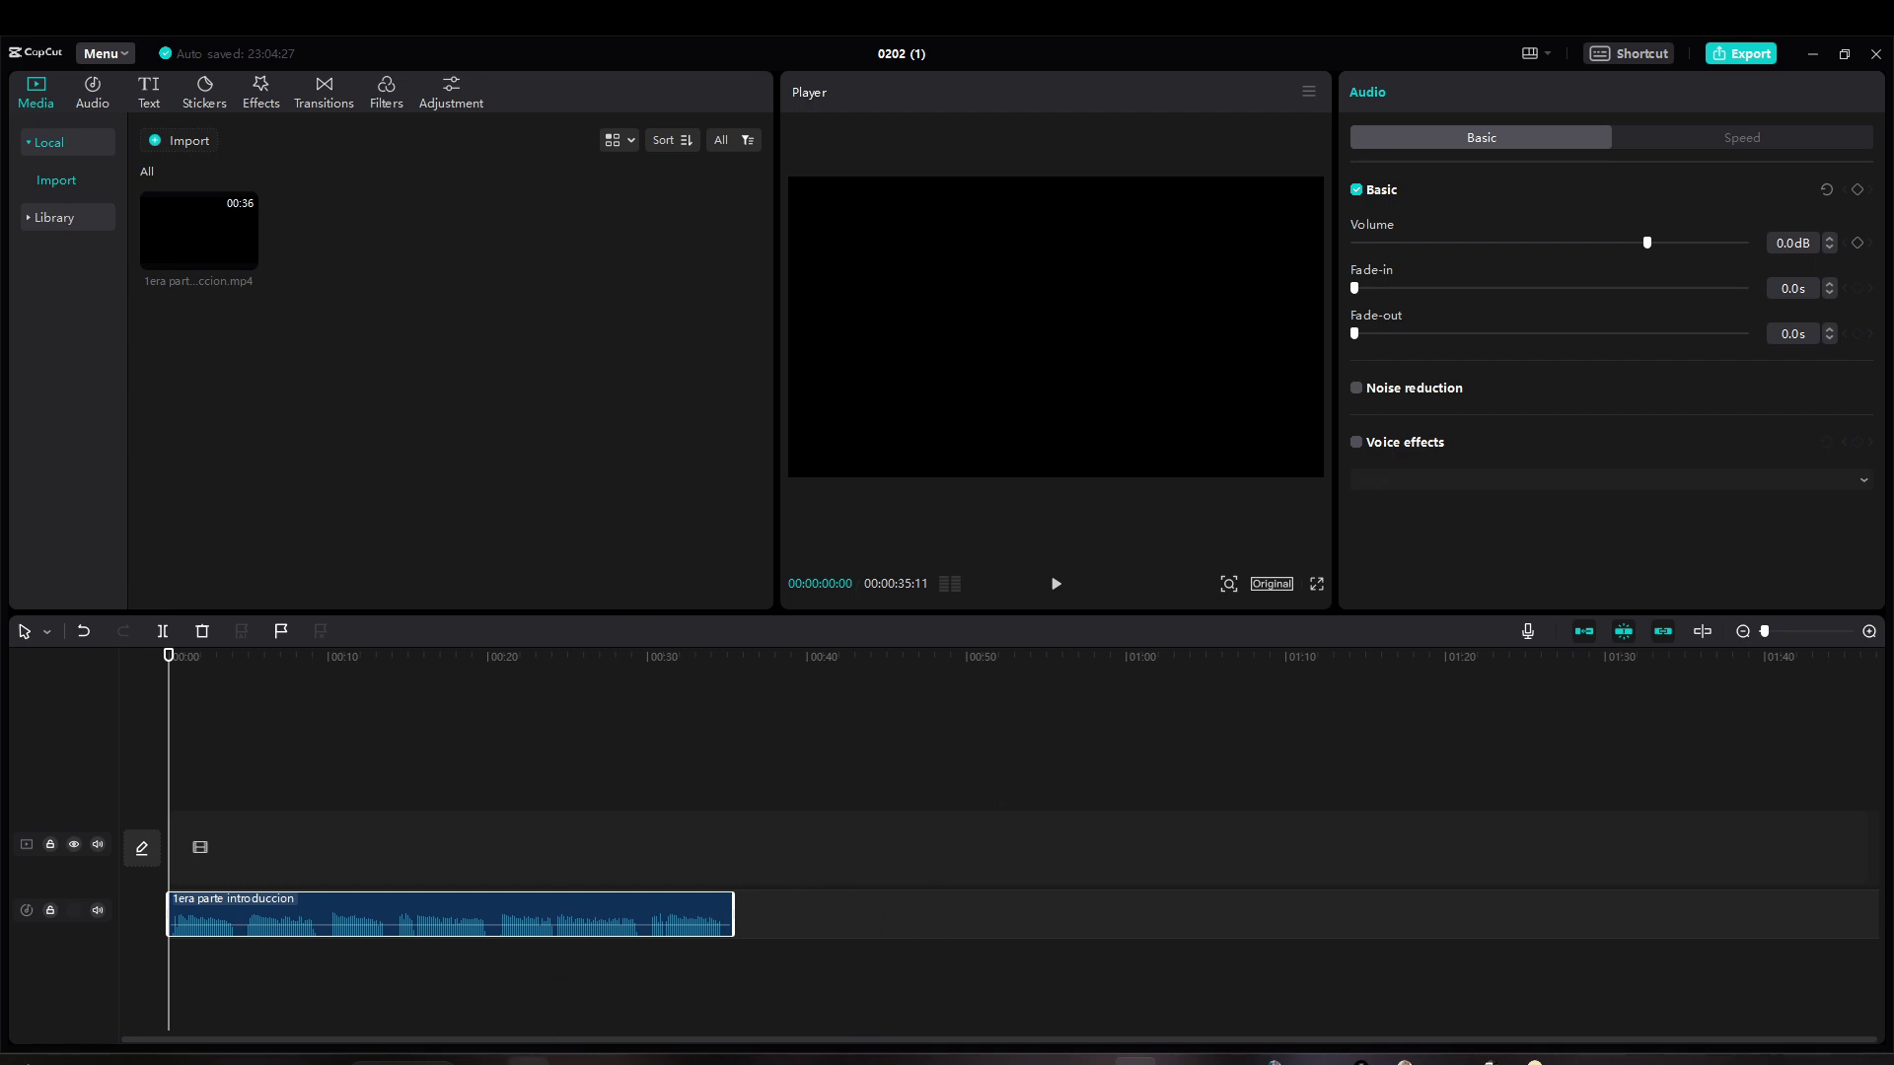
# - Show the "RECURSOS DEL NEGRO CANAL YT" folder as medium icons in File Explorer and add "Estatua budita.jpg" to the CapCut timeline
pyautogui.moveTo(483, 1060)
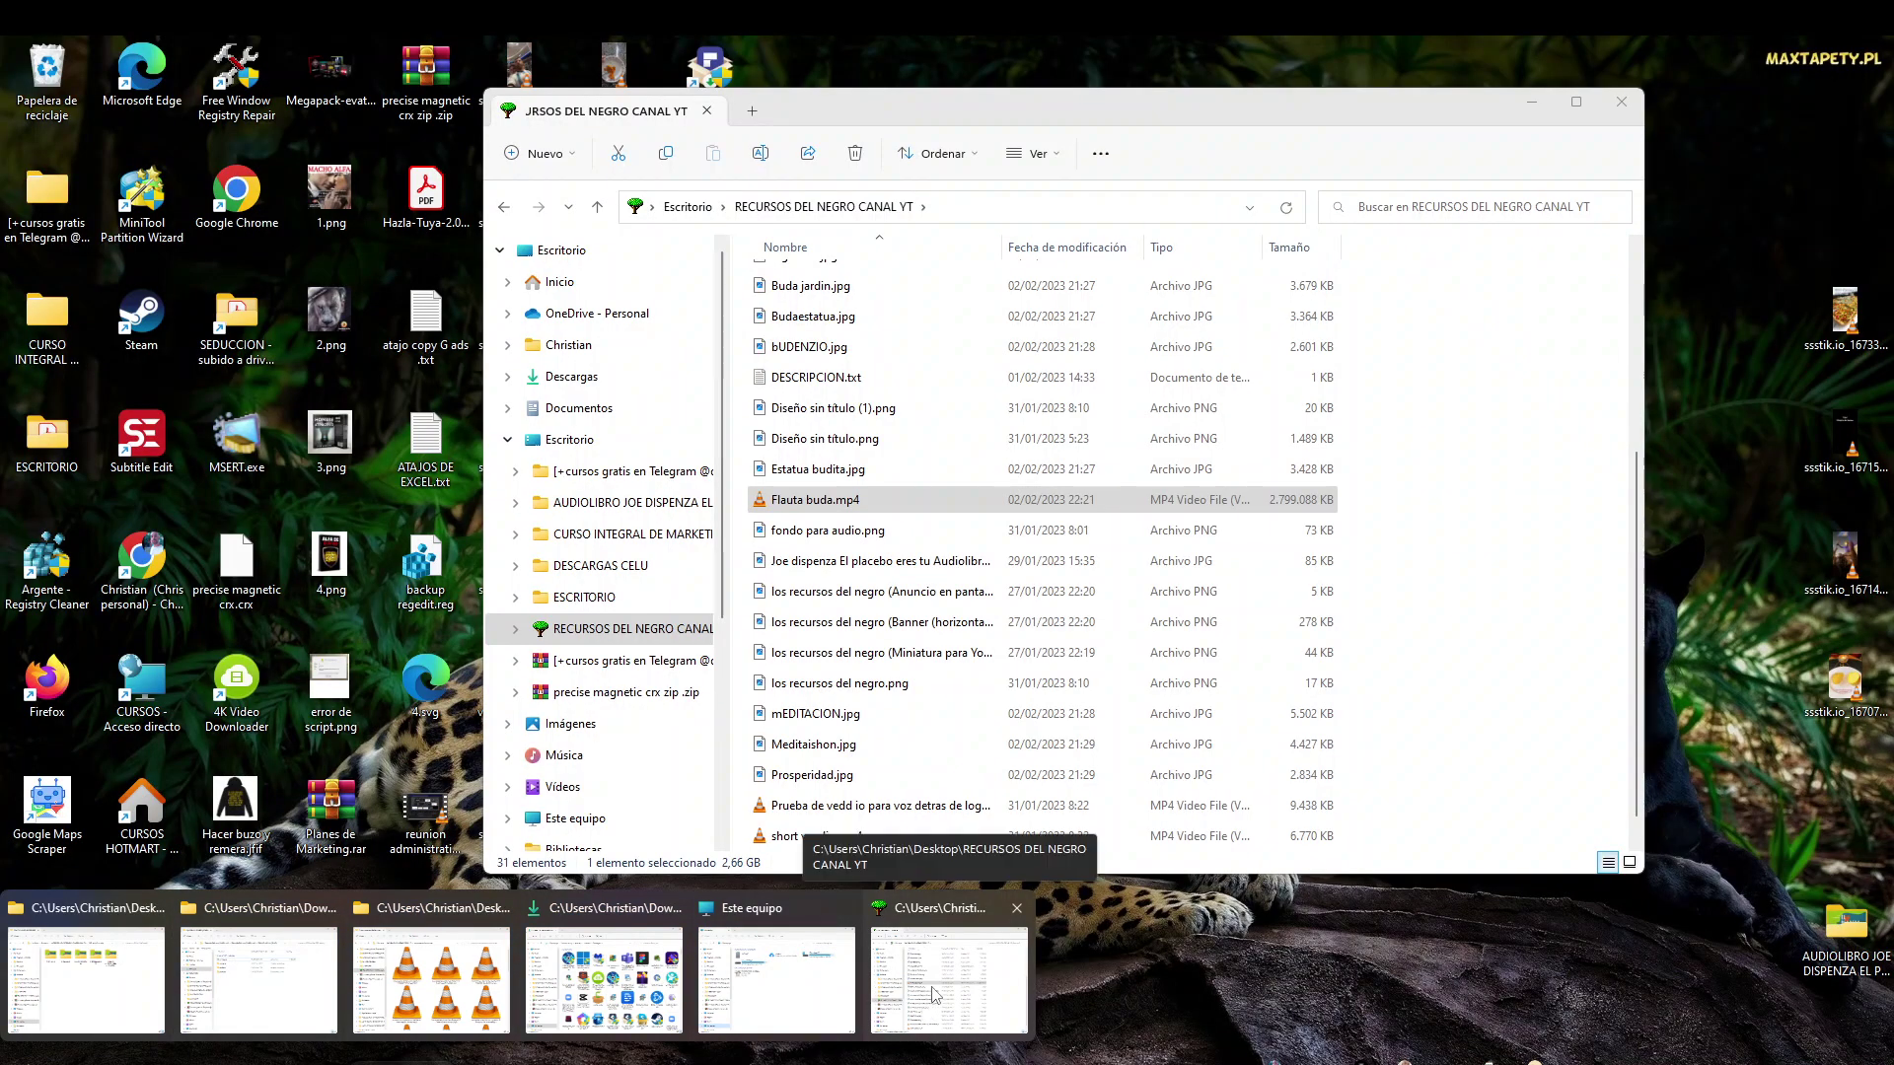
pyautogui.click(935, 994)
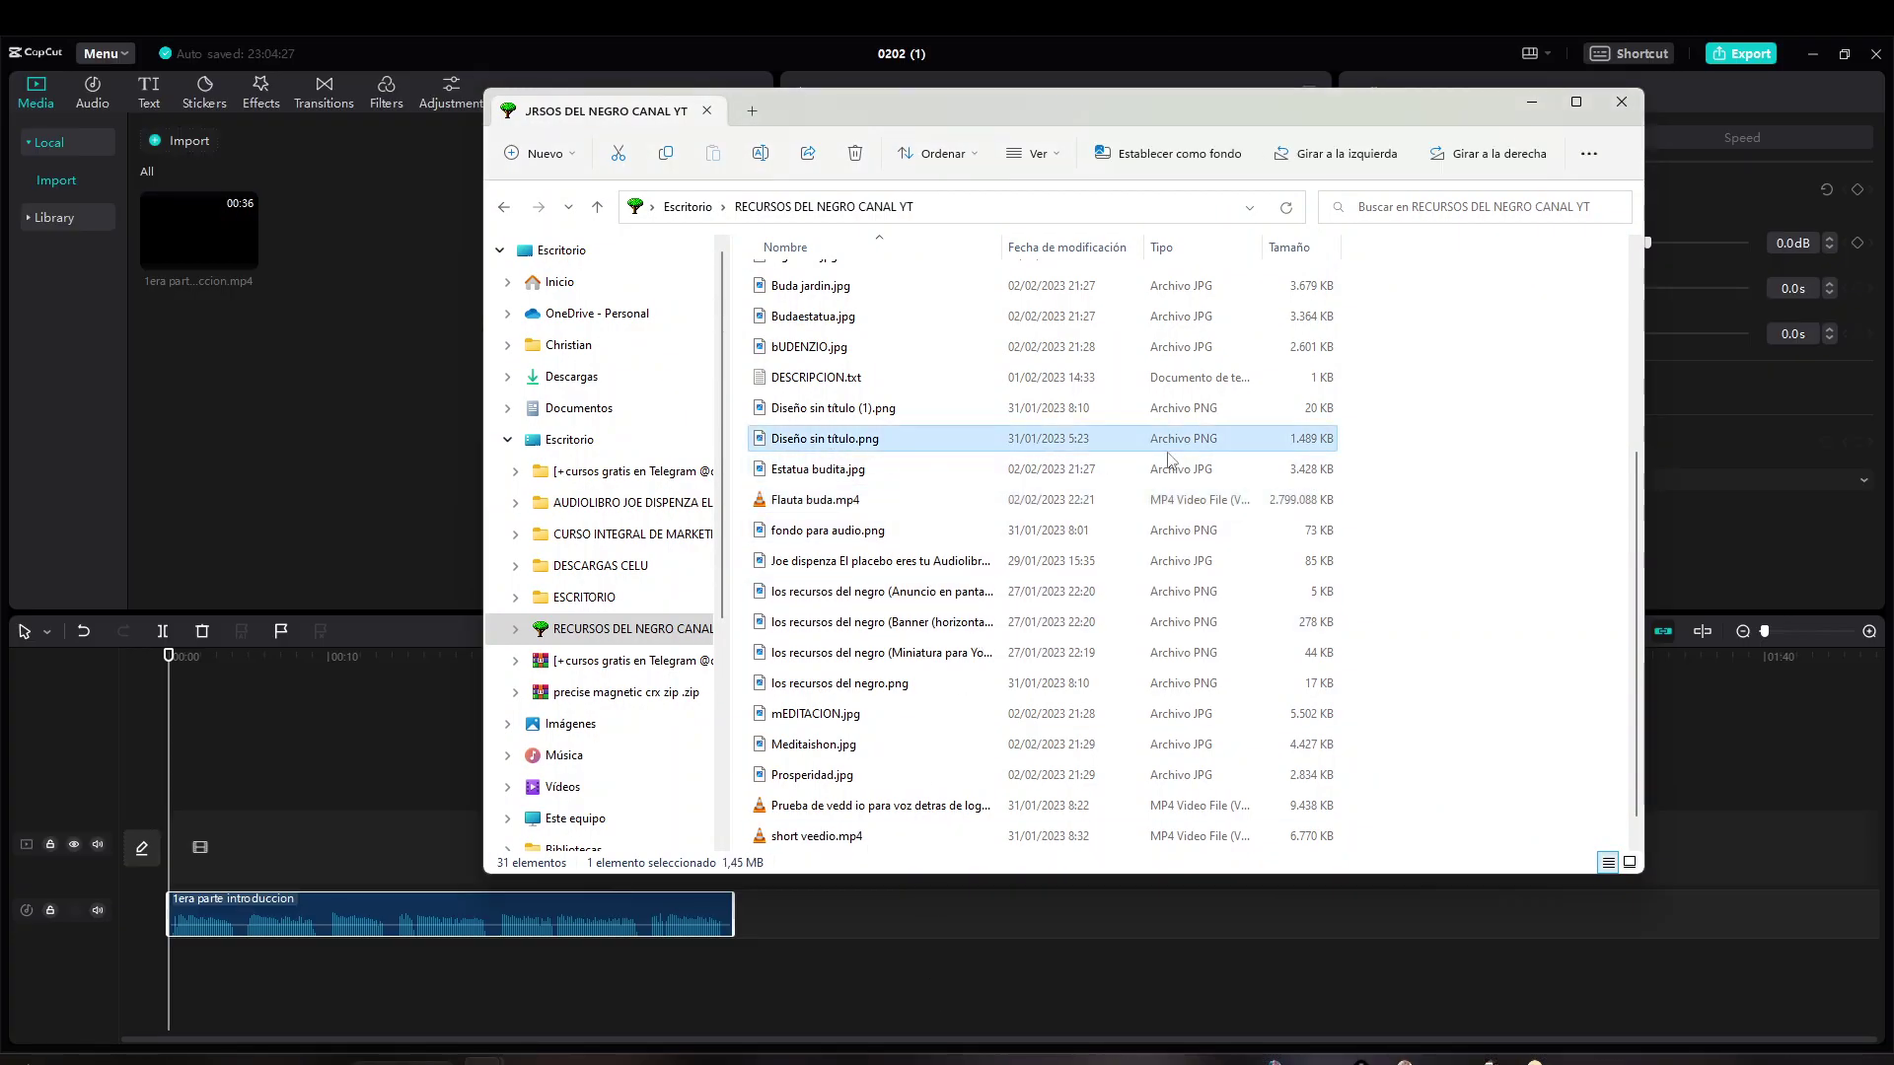
pyautogui.rightClick(1488, 454)
pyautogui.moveTo(1495, 463)
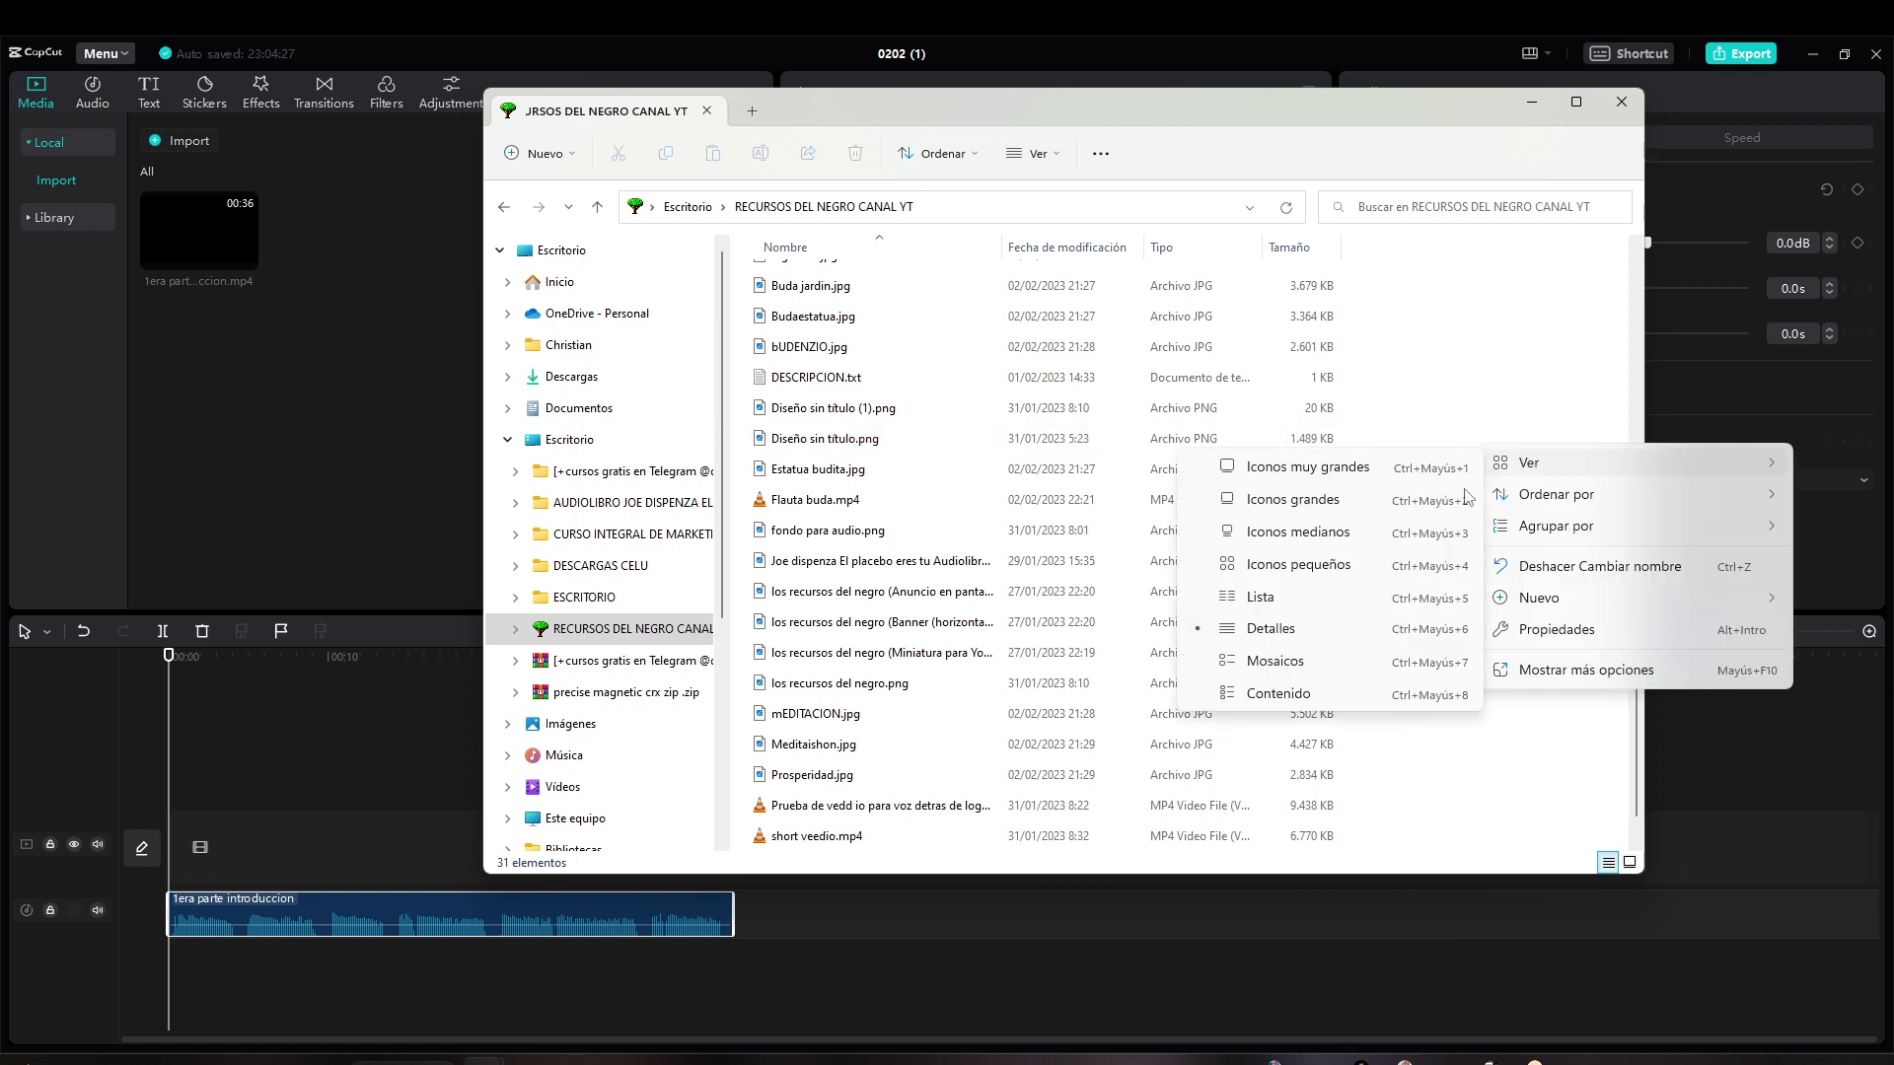
pyautogui.click(1422, 536)
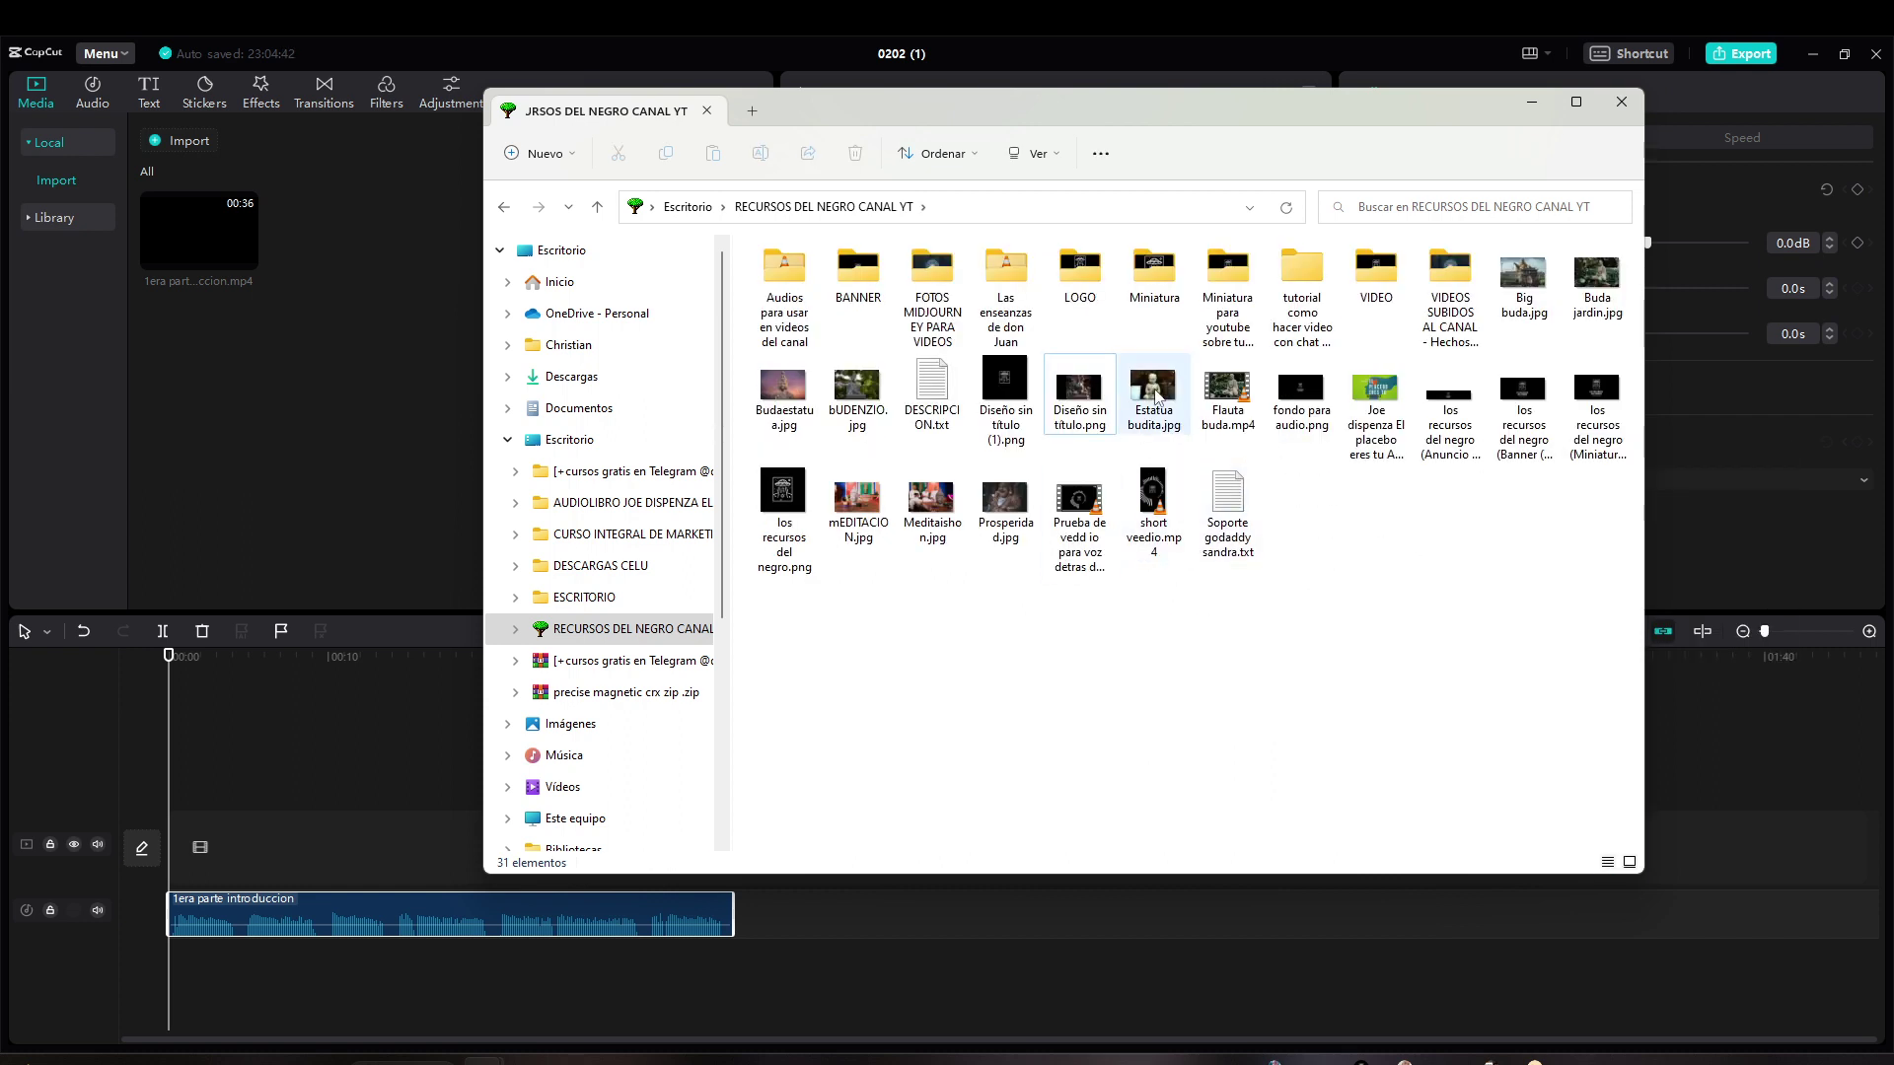
pyautogui.moveTo(1154, 390); pyautogui.dragTo(391, 838)
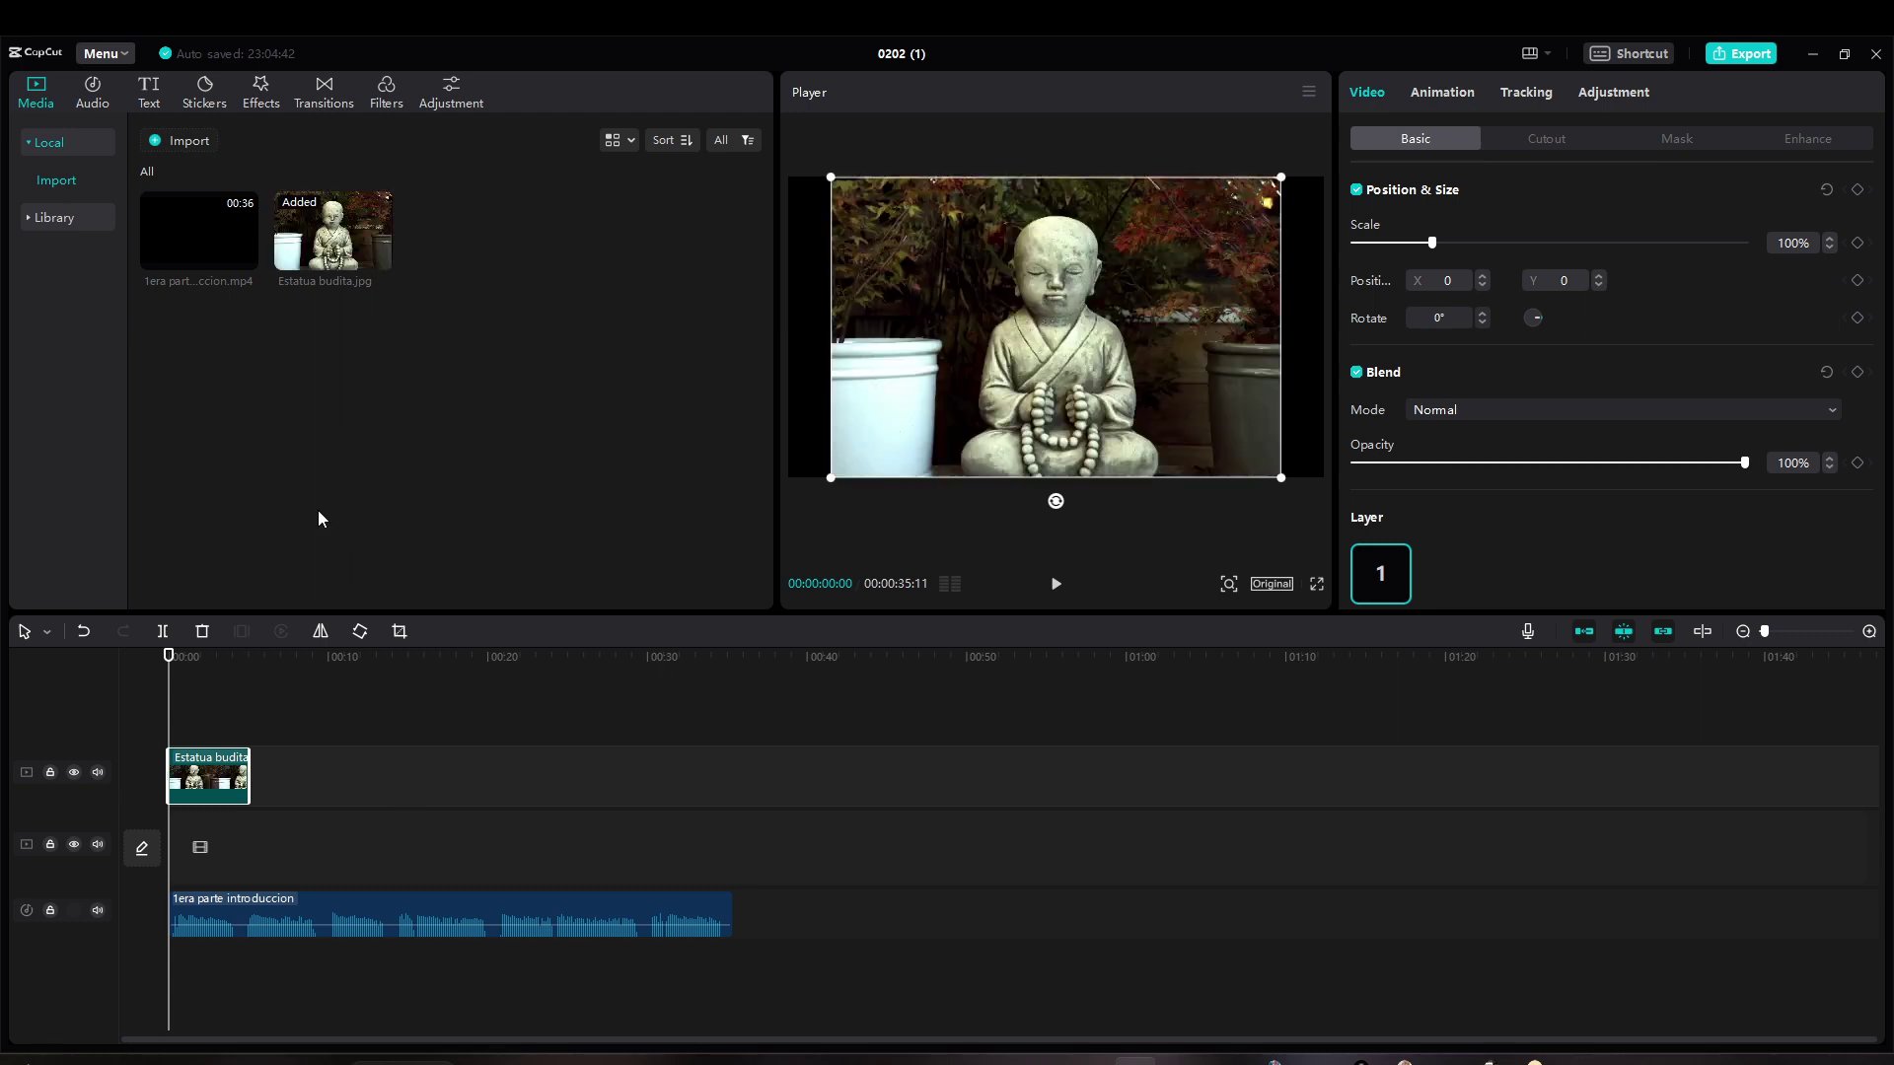
# - Move the statue image to the start of the main track and extend it to 00:00:35:11, matching the narration's length
pyautogui.moveTo(216, 787); pyautogui.dragTo(211, 864)
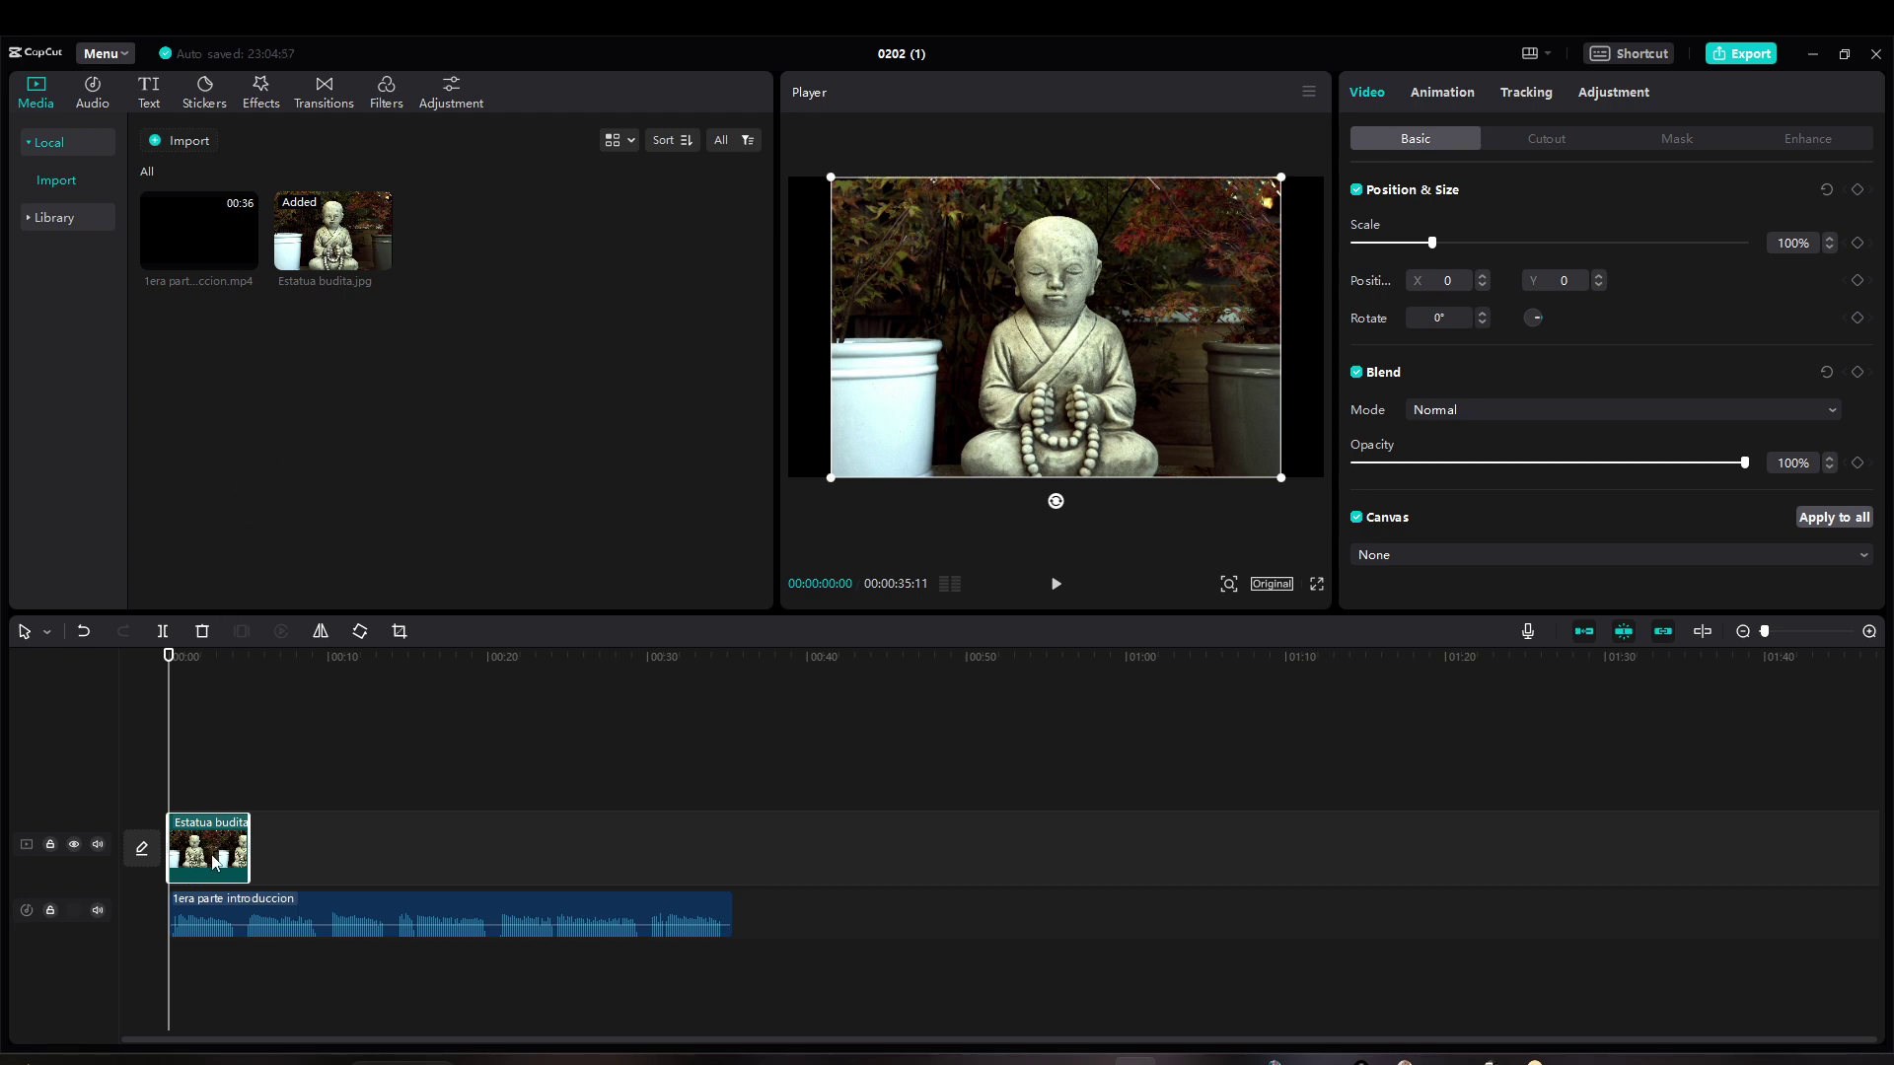
pyautogui.moveTo(238, 856); pyautogui.dragTo(731, 847)
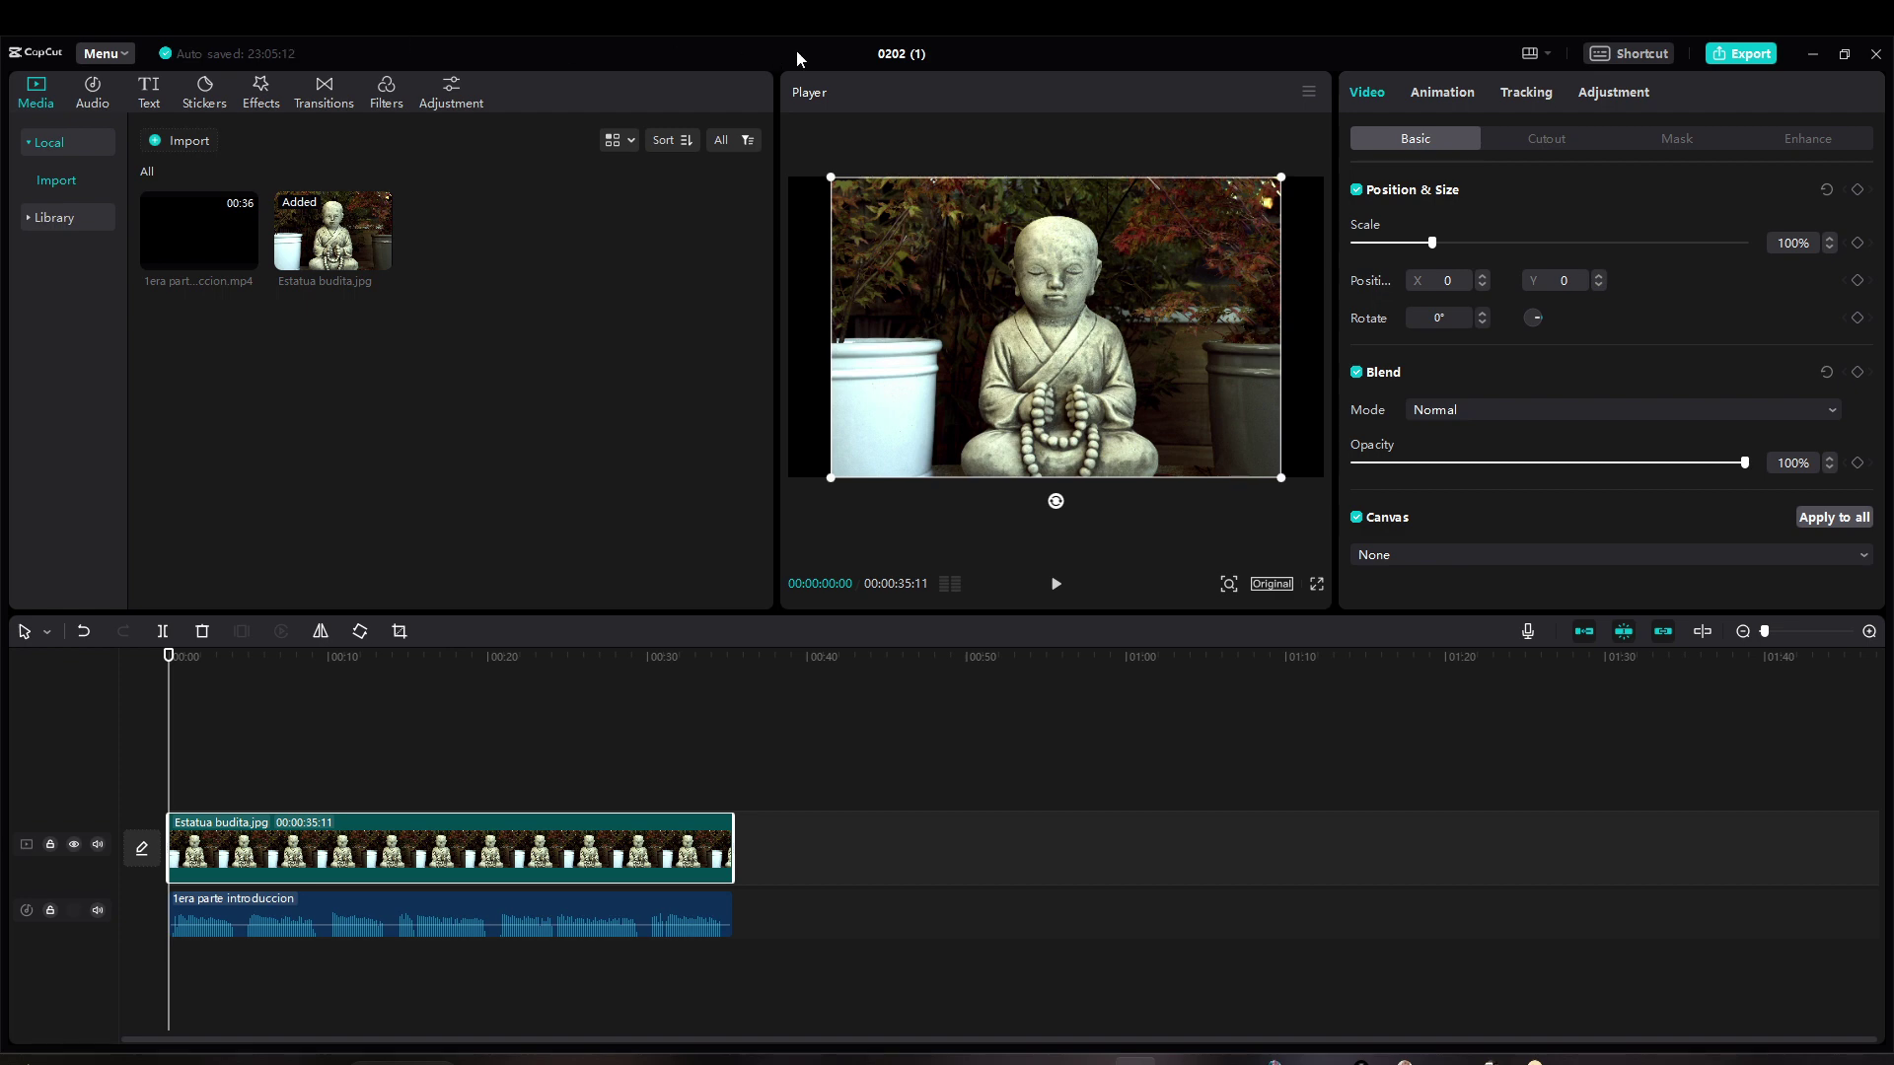
# - Try to replace the project's name with a new one
pyautogui.doubleClick(879, 53)
pyautogui.press('BackSpace')
pyautogui.write('....')
# - Review the video resolution choices in the export settings and close them without exporting
pyautogui.click(1741, 53)
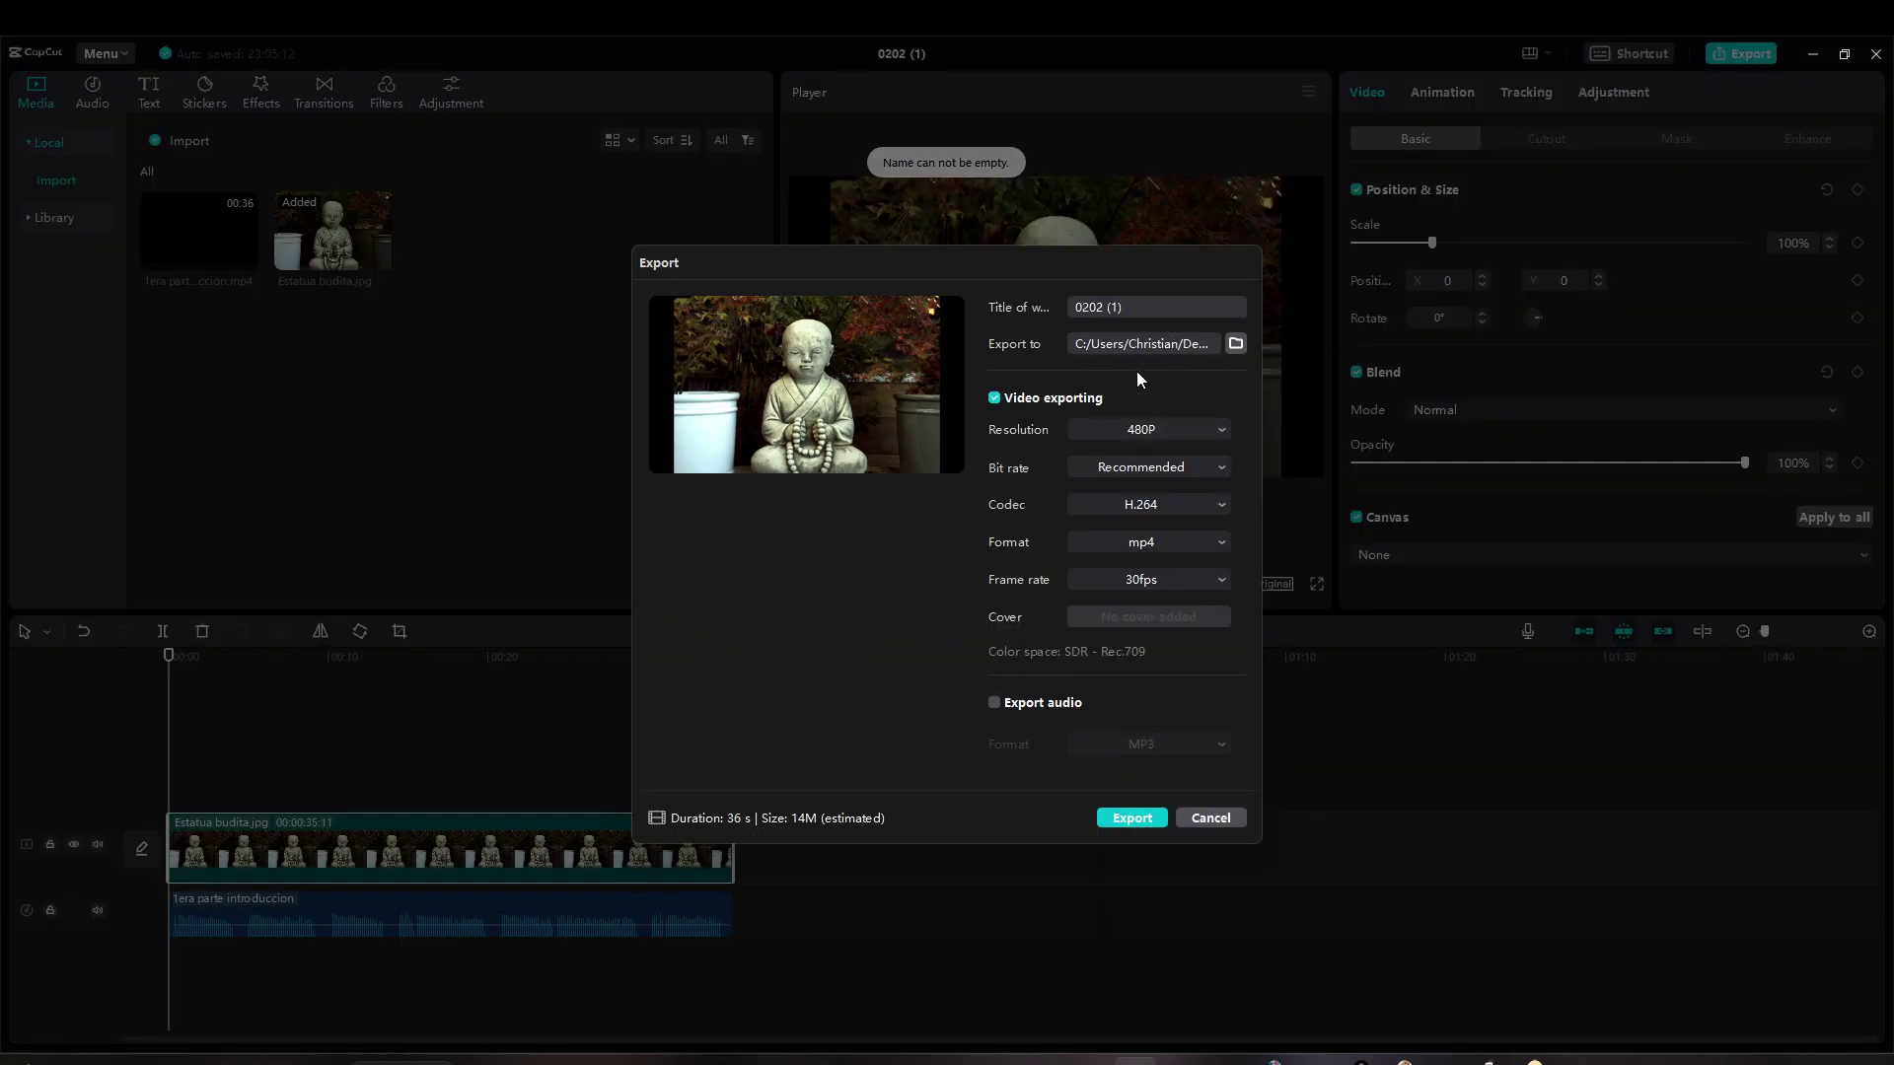
pyautogui.click(1139, 434)
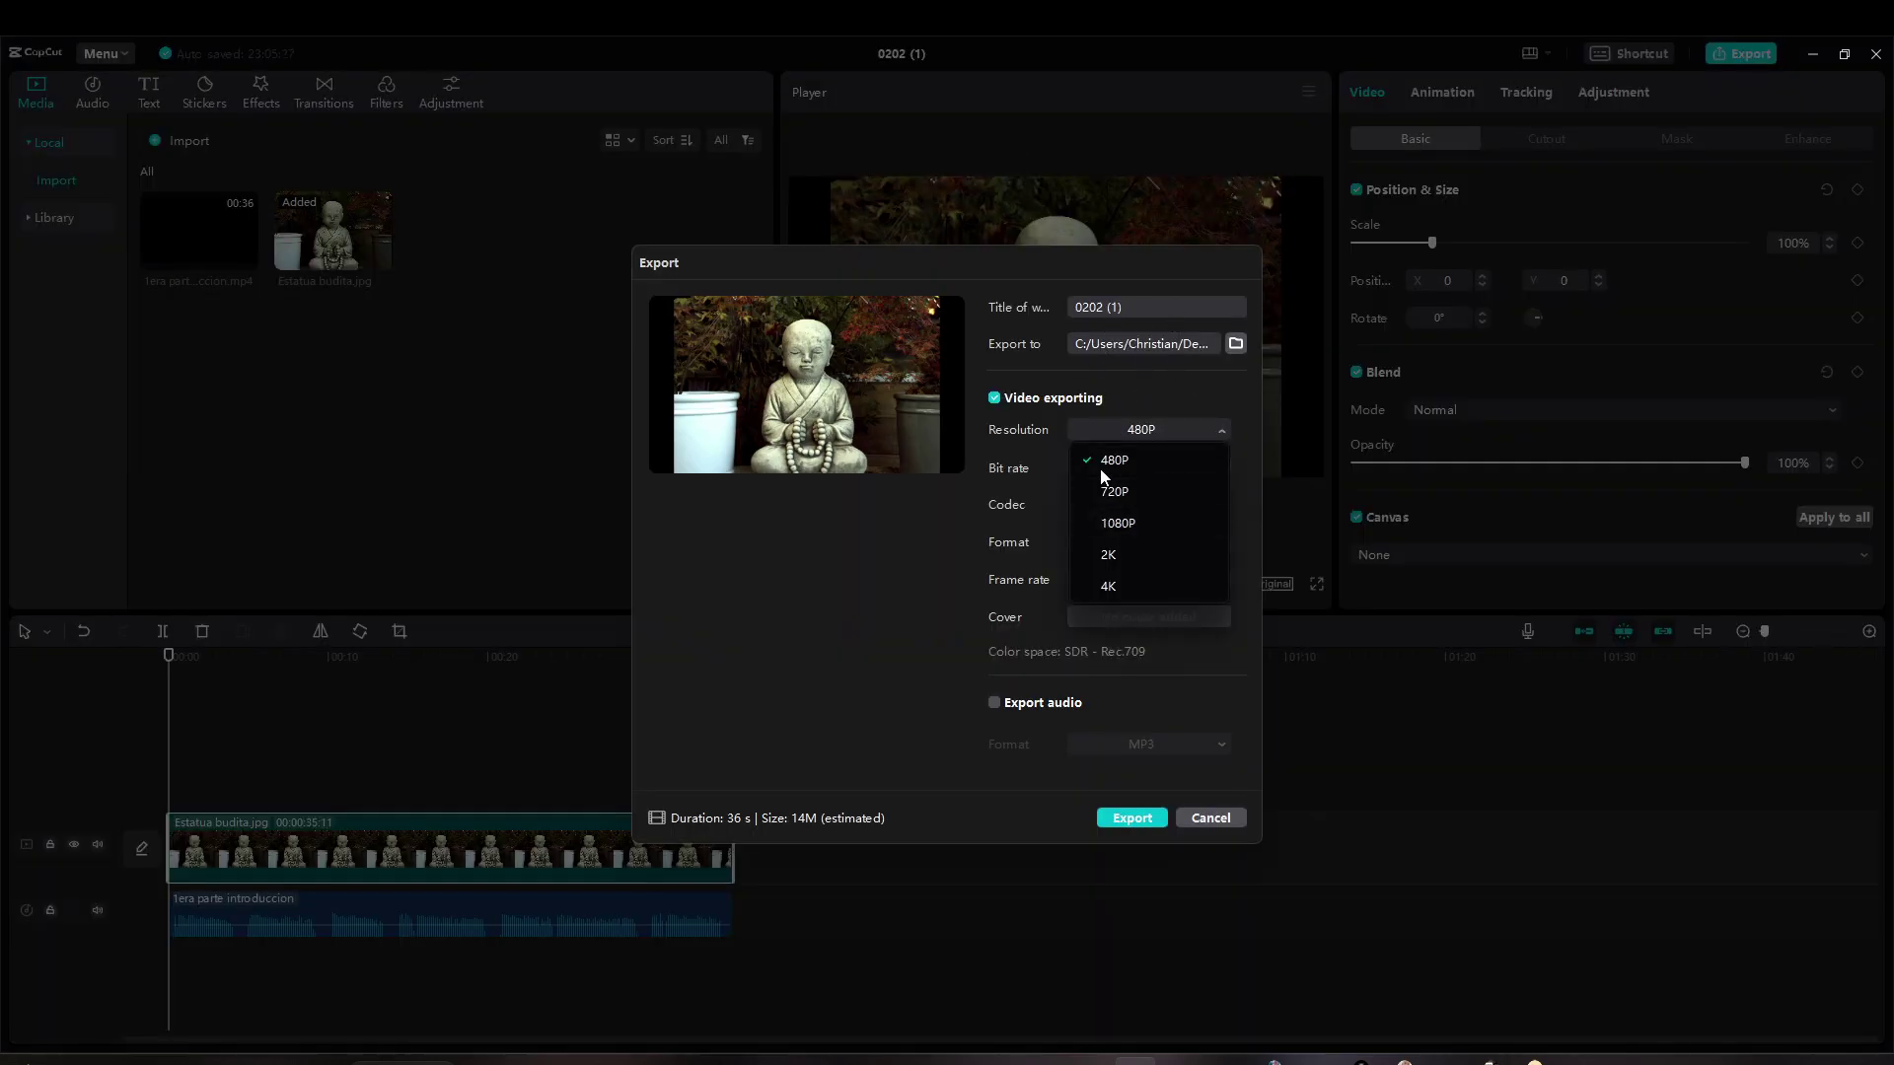
pyautogui.click(1083, 373)
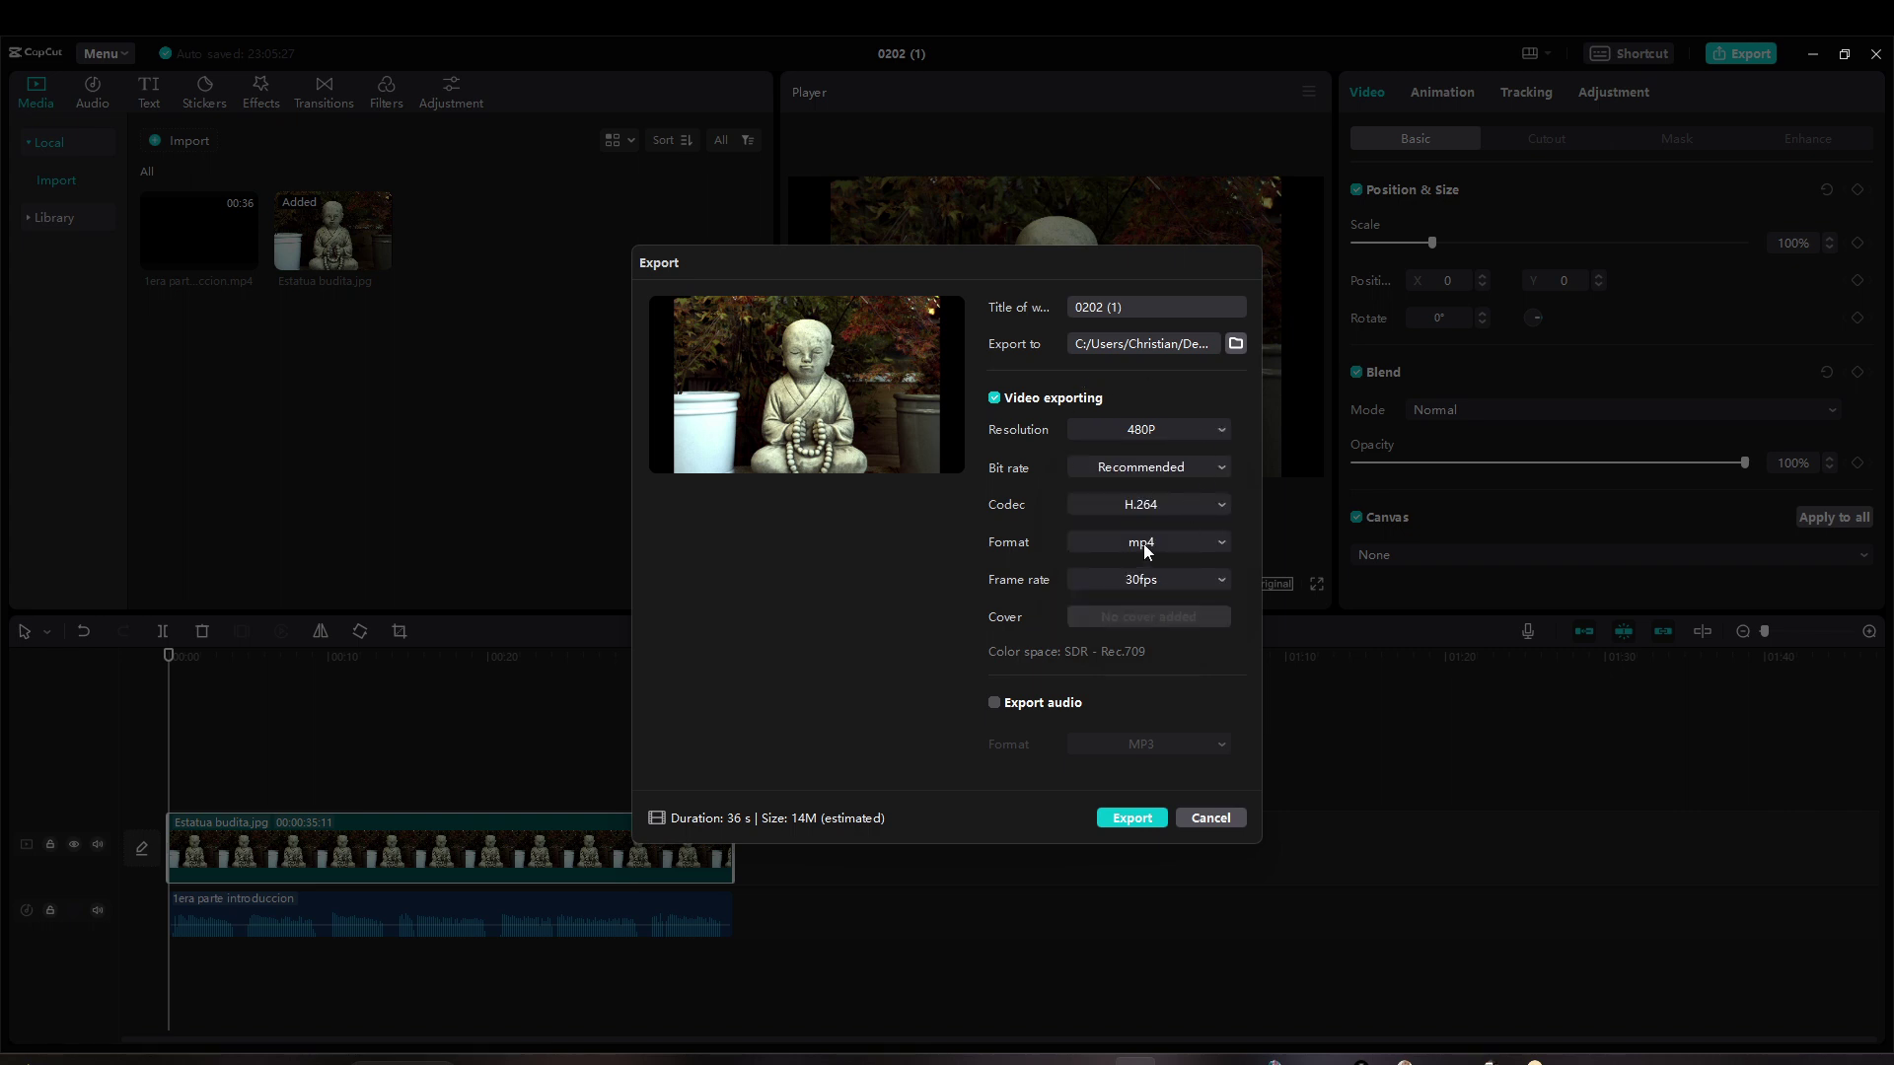
pyautogui.click(1140, 430)
pyautogui.click(1082, 414)
pyautogui.click(1130, 432)
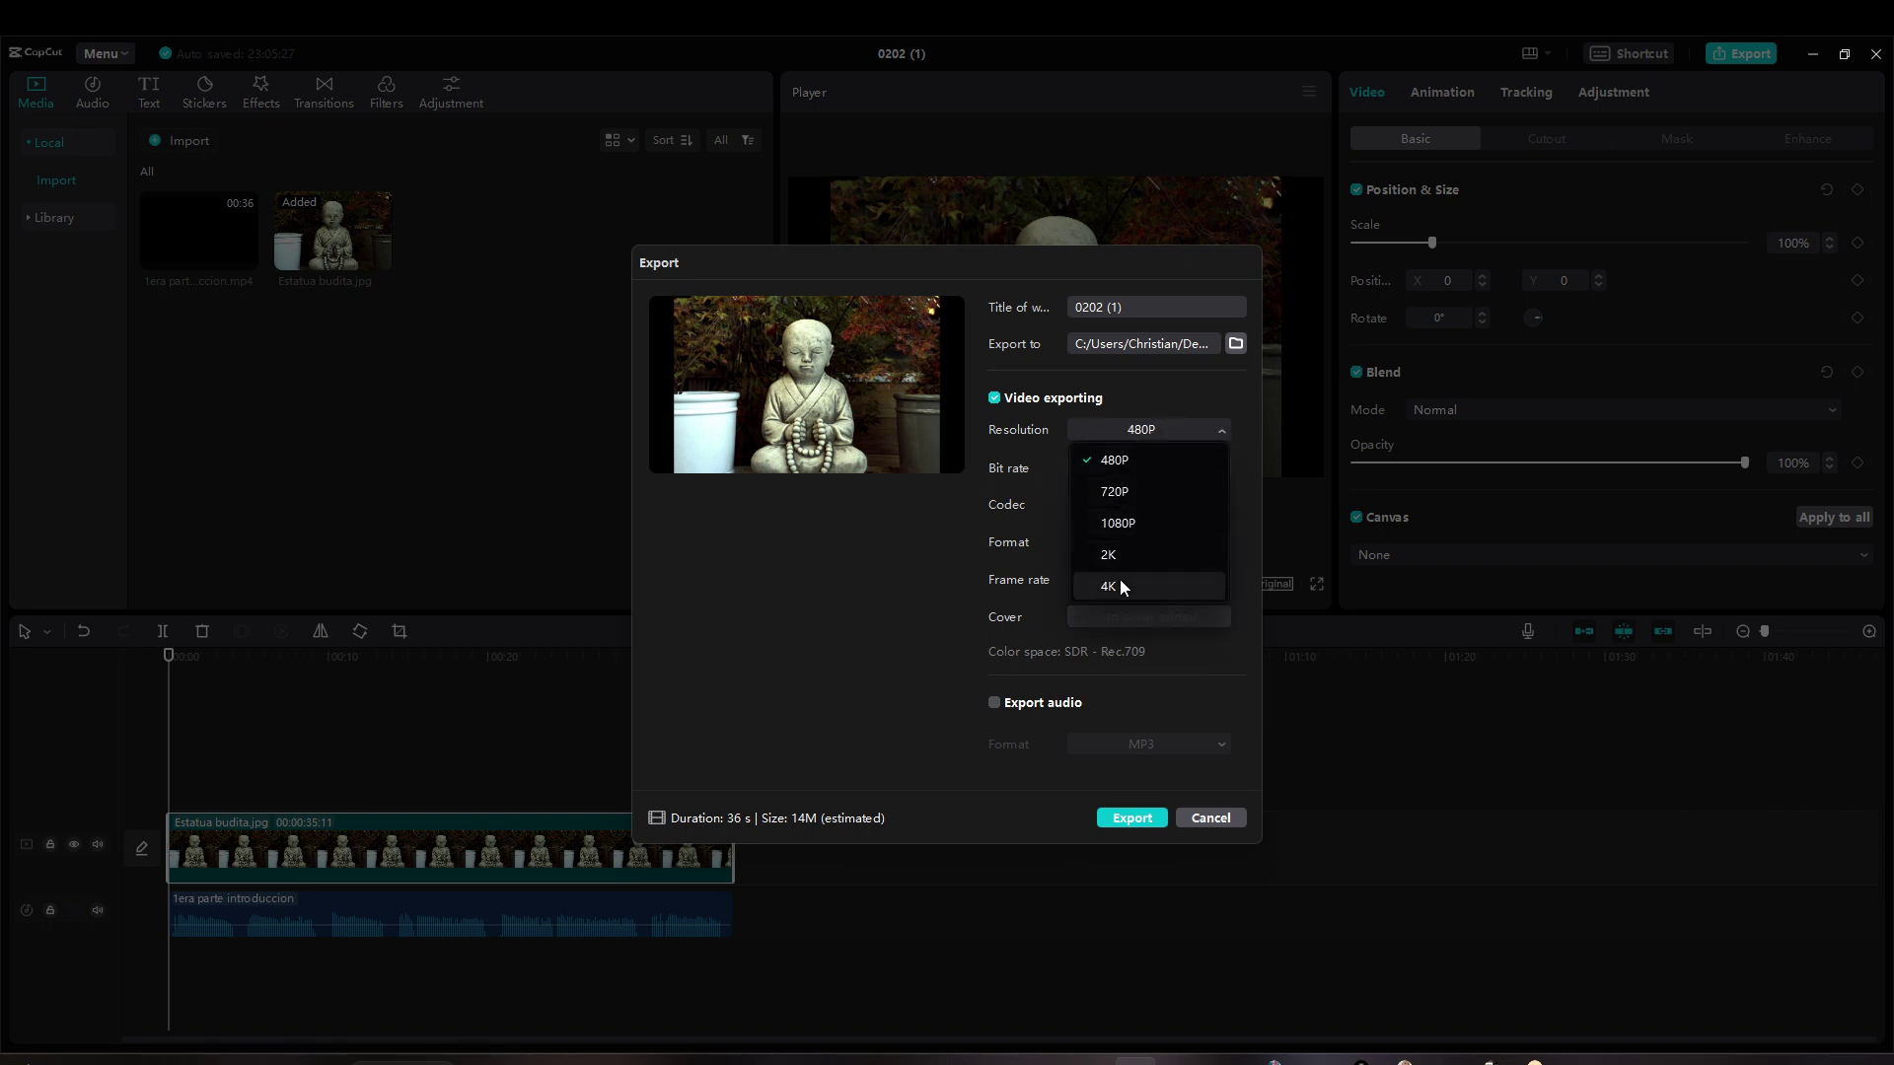
pyautogui.click(1121, 414)
pyautogui.click(1122, 408)
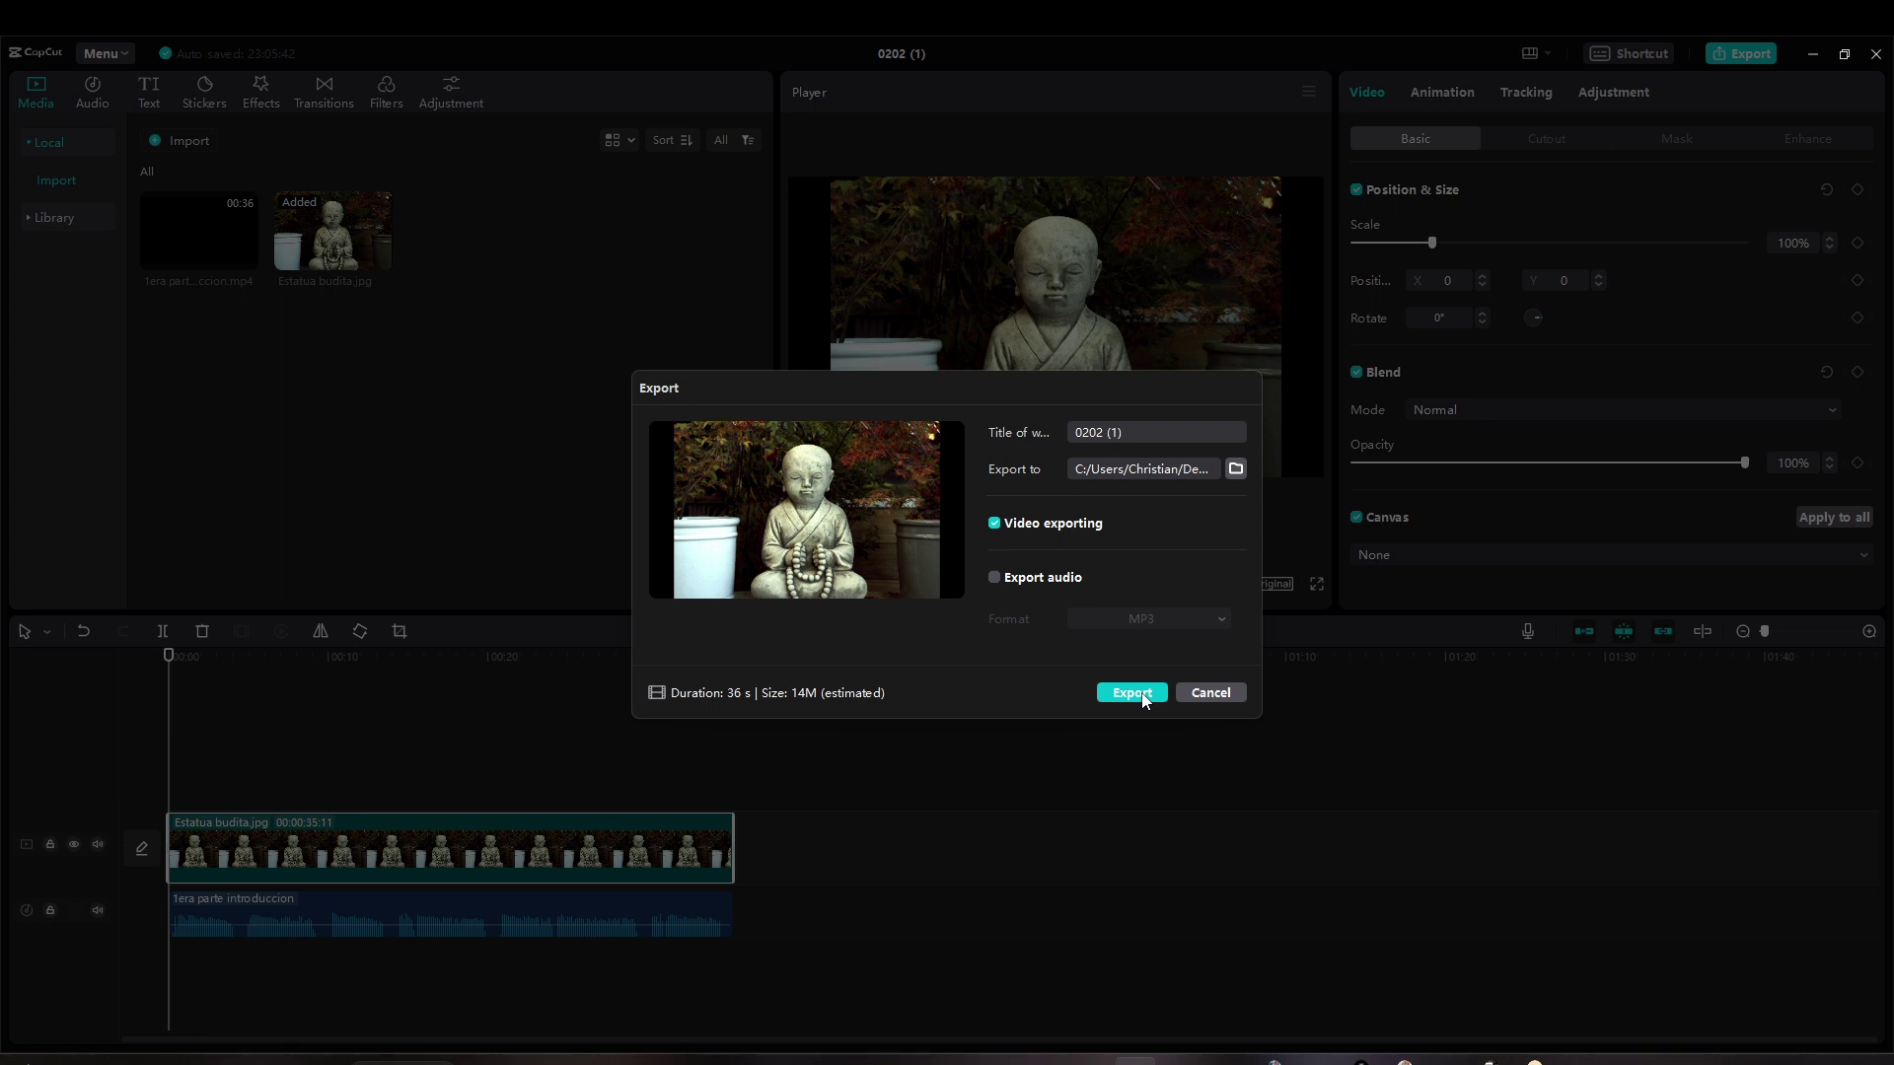
pyautogui.click(1215, 697)
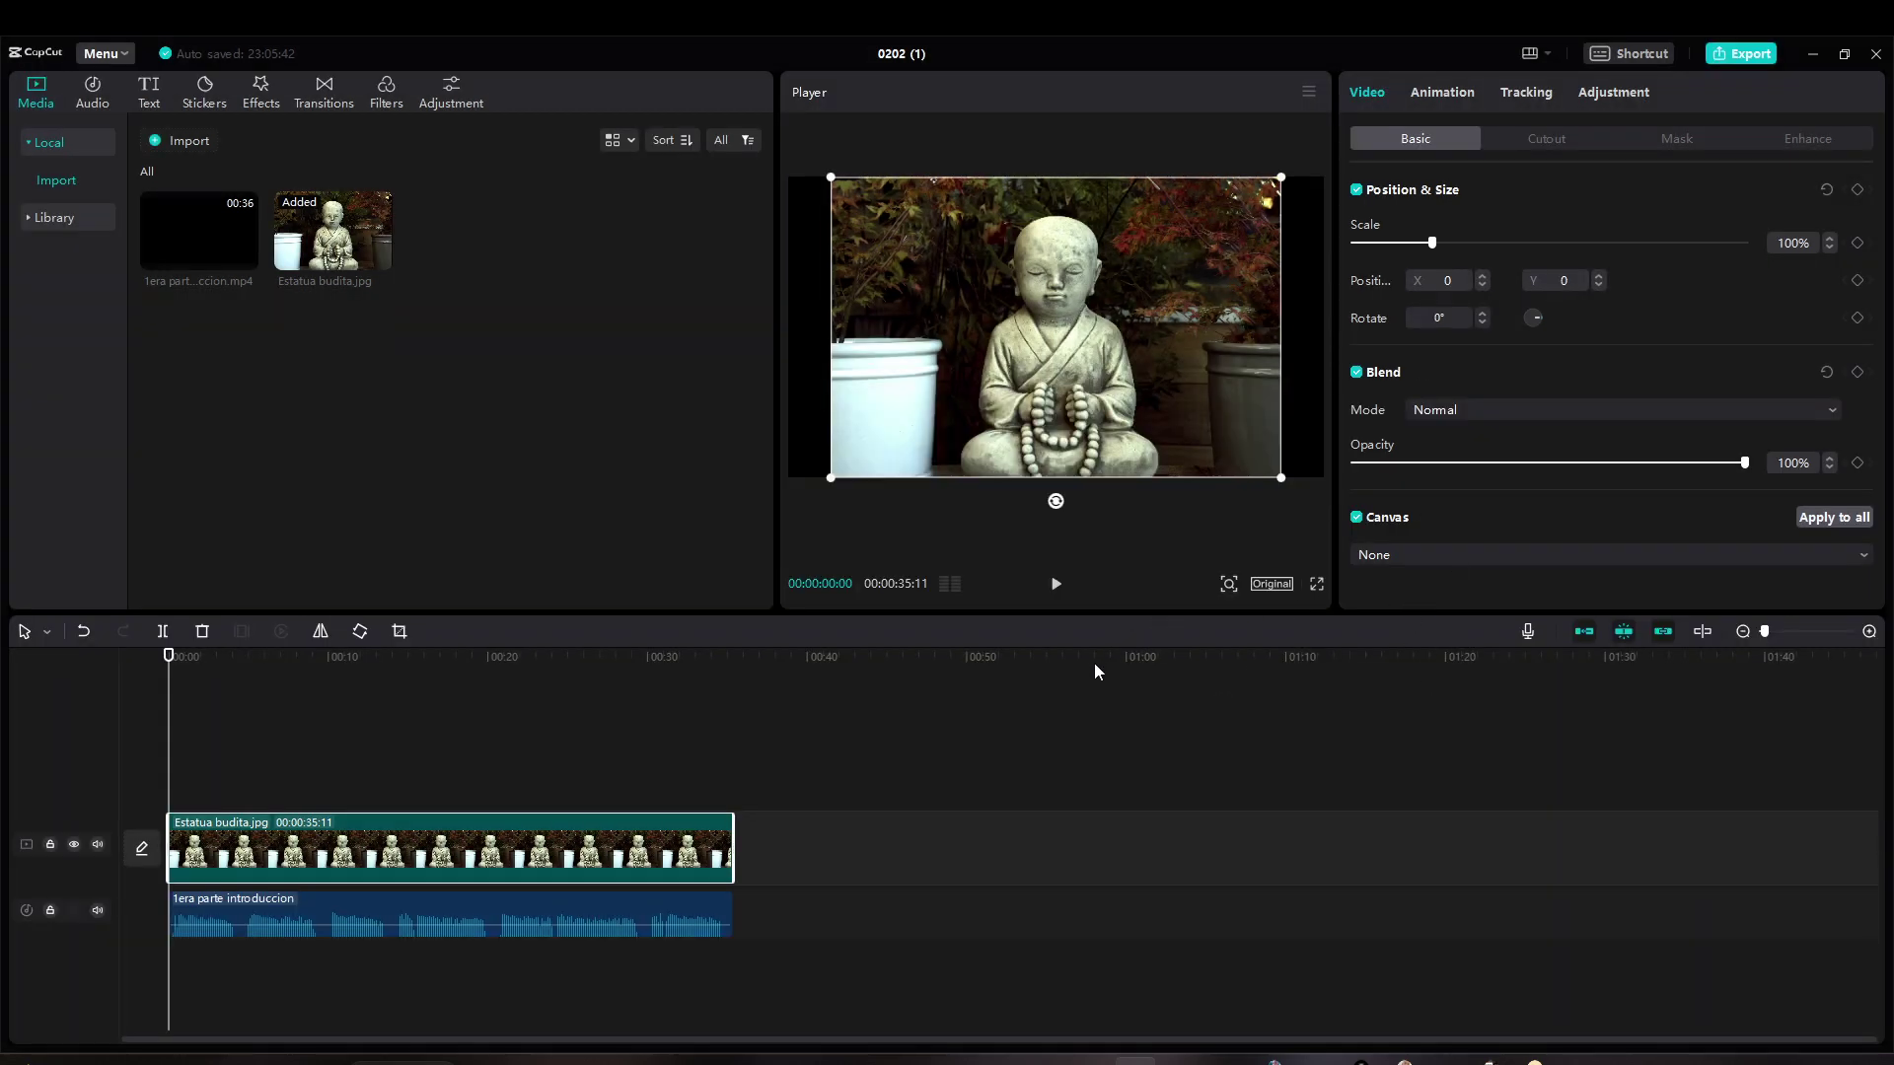
# - Minimize CapCut and File Explorer, and look through the save and share destinations on Clipchamp's export page
pyautogui.click(1812, 53)
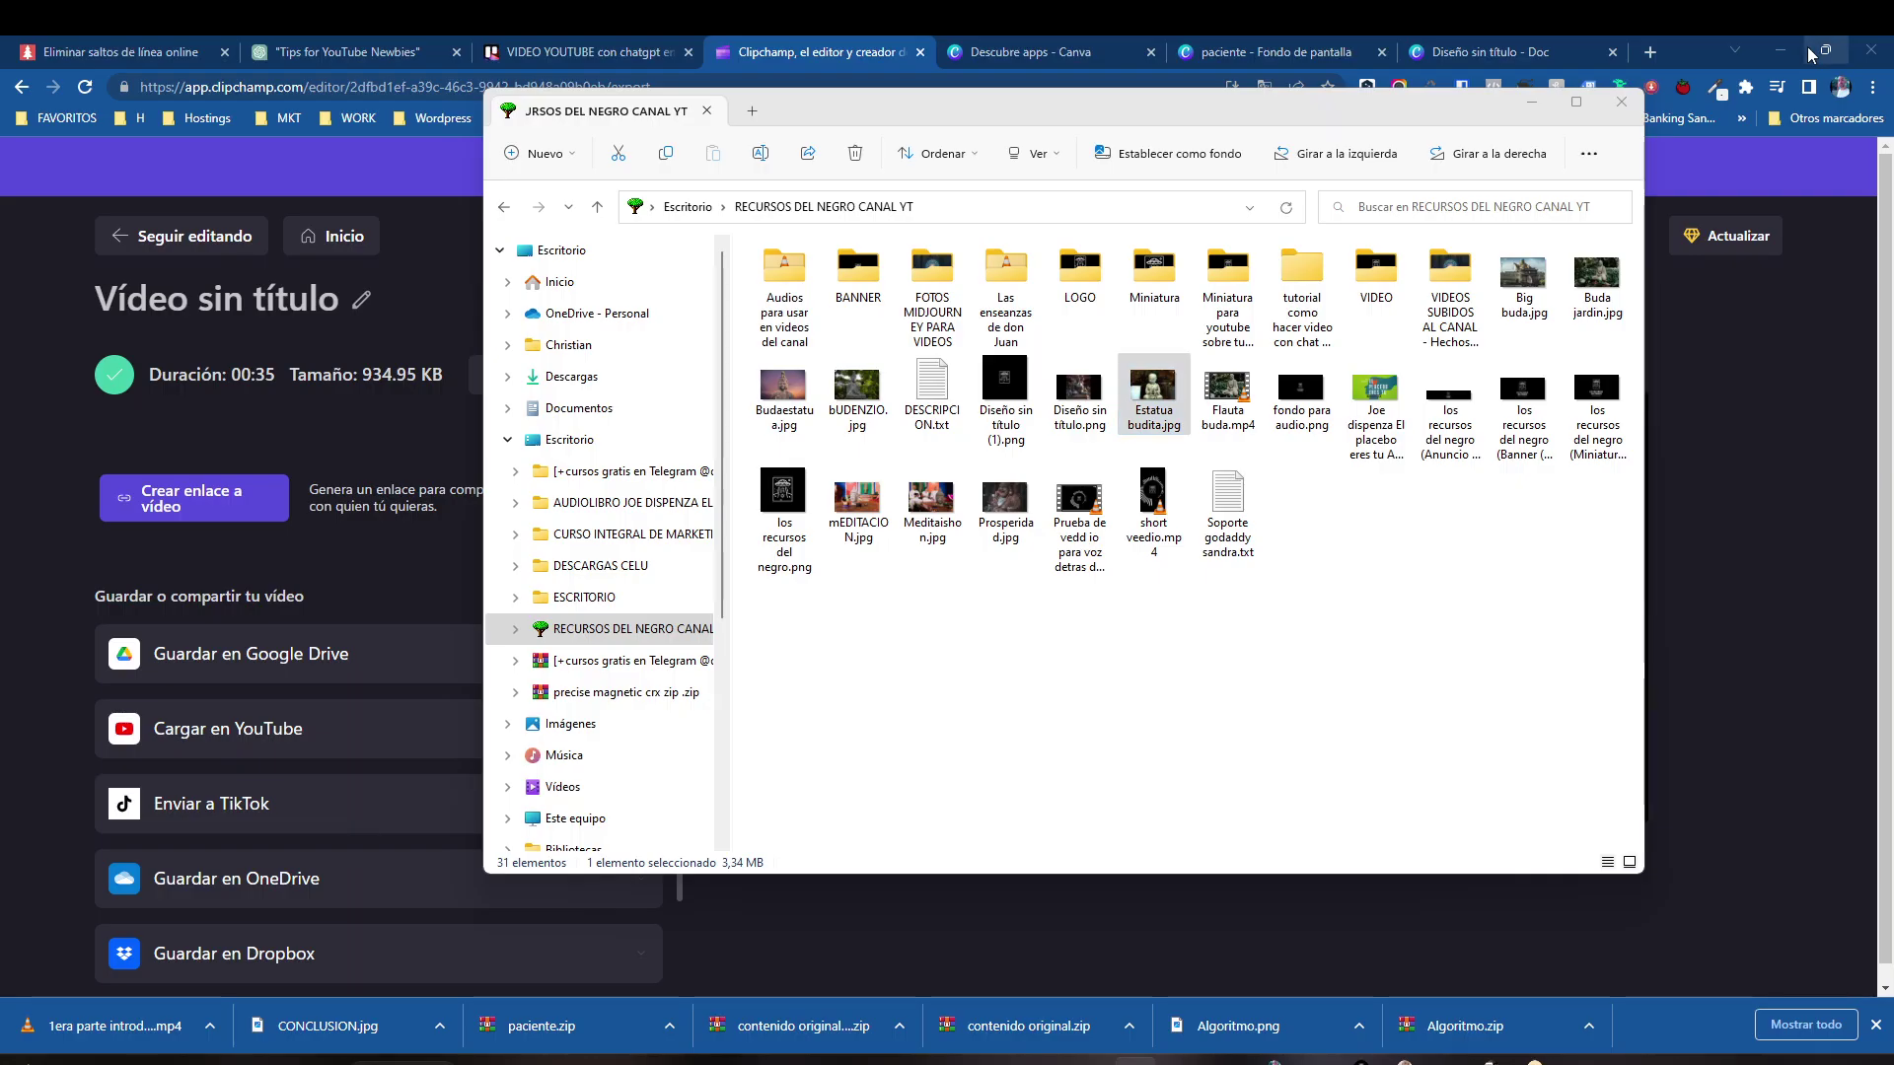
pyautogui.click(1531, 101)
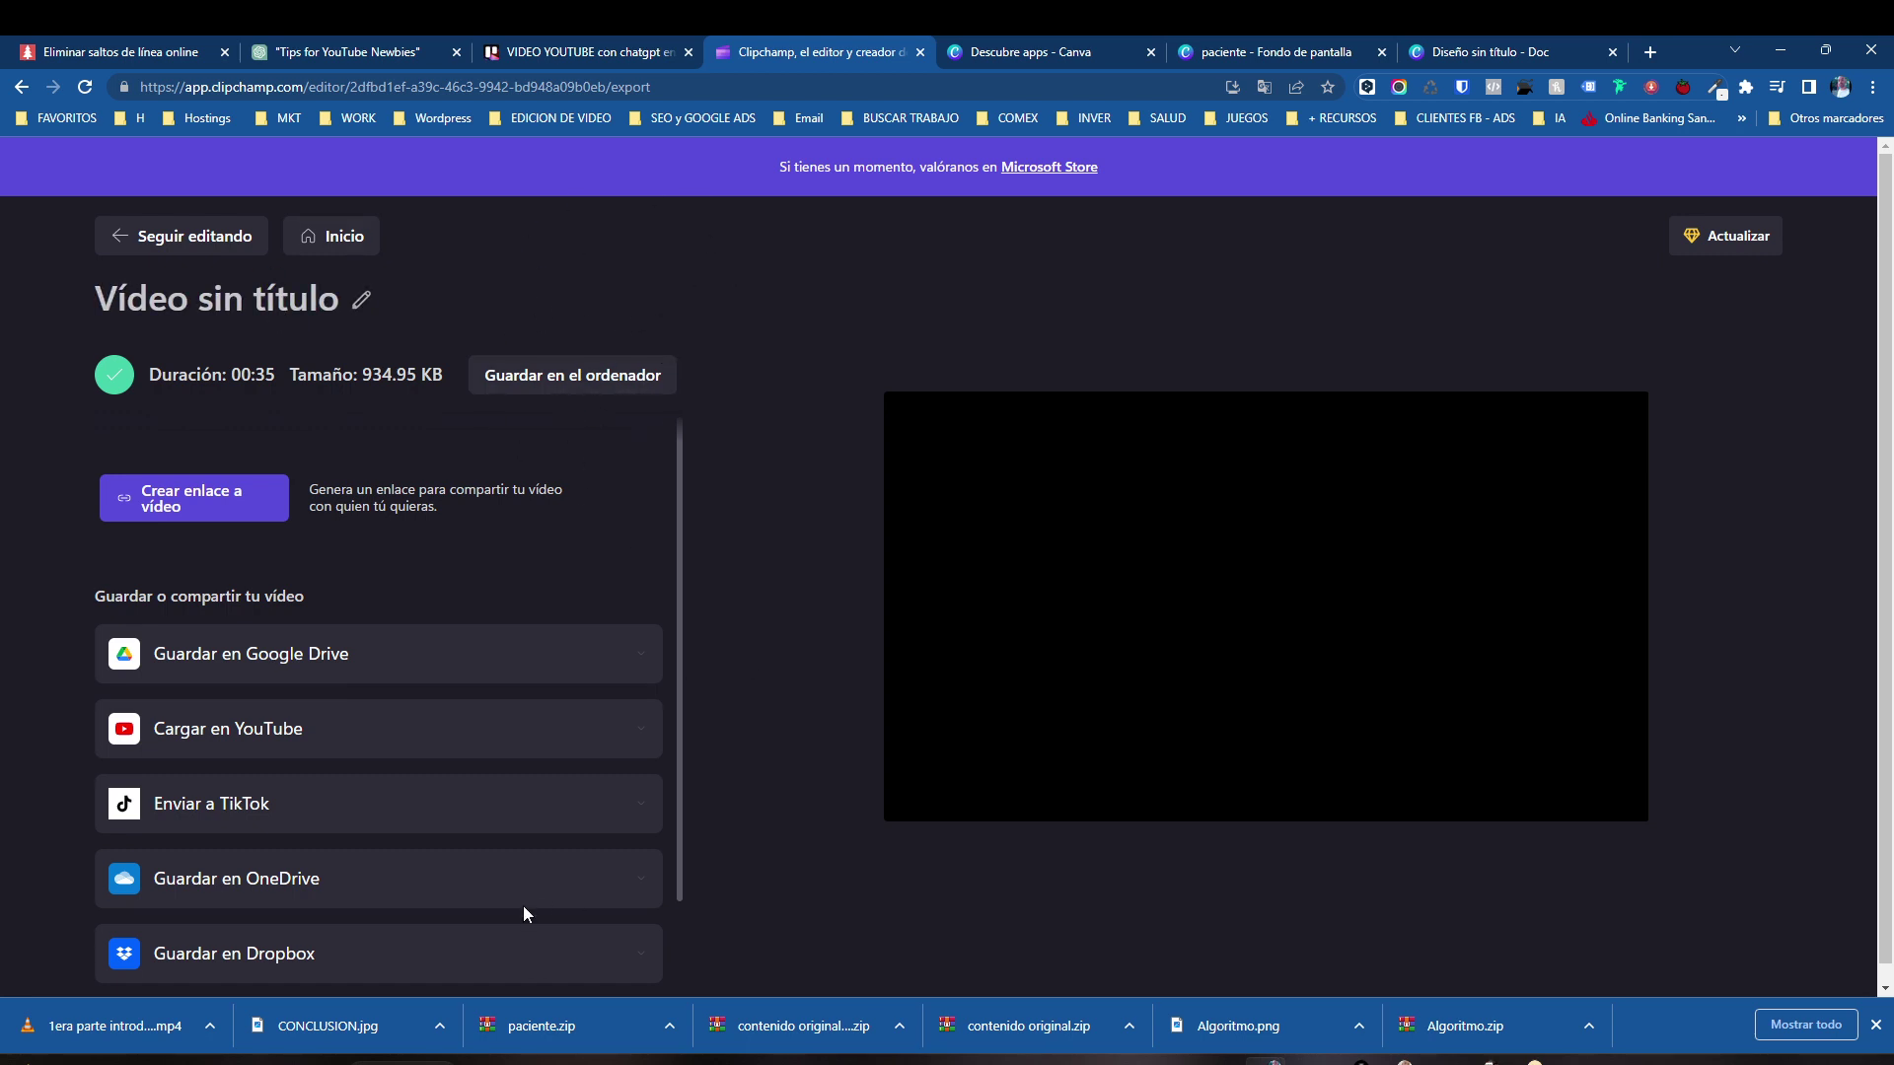
pyautogui.moveTo(531, 1058)
pyautogui.moveTo(681, 542); pyautogui.dragTo(654, 710)
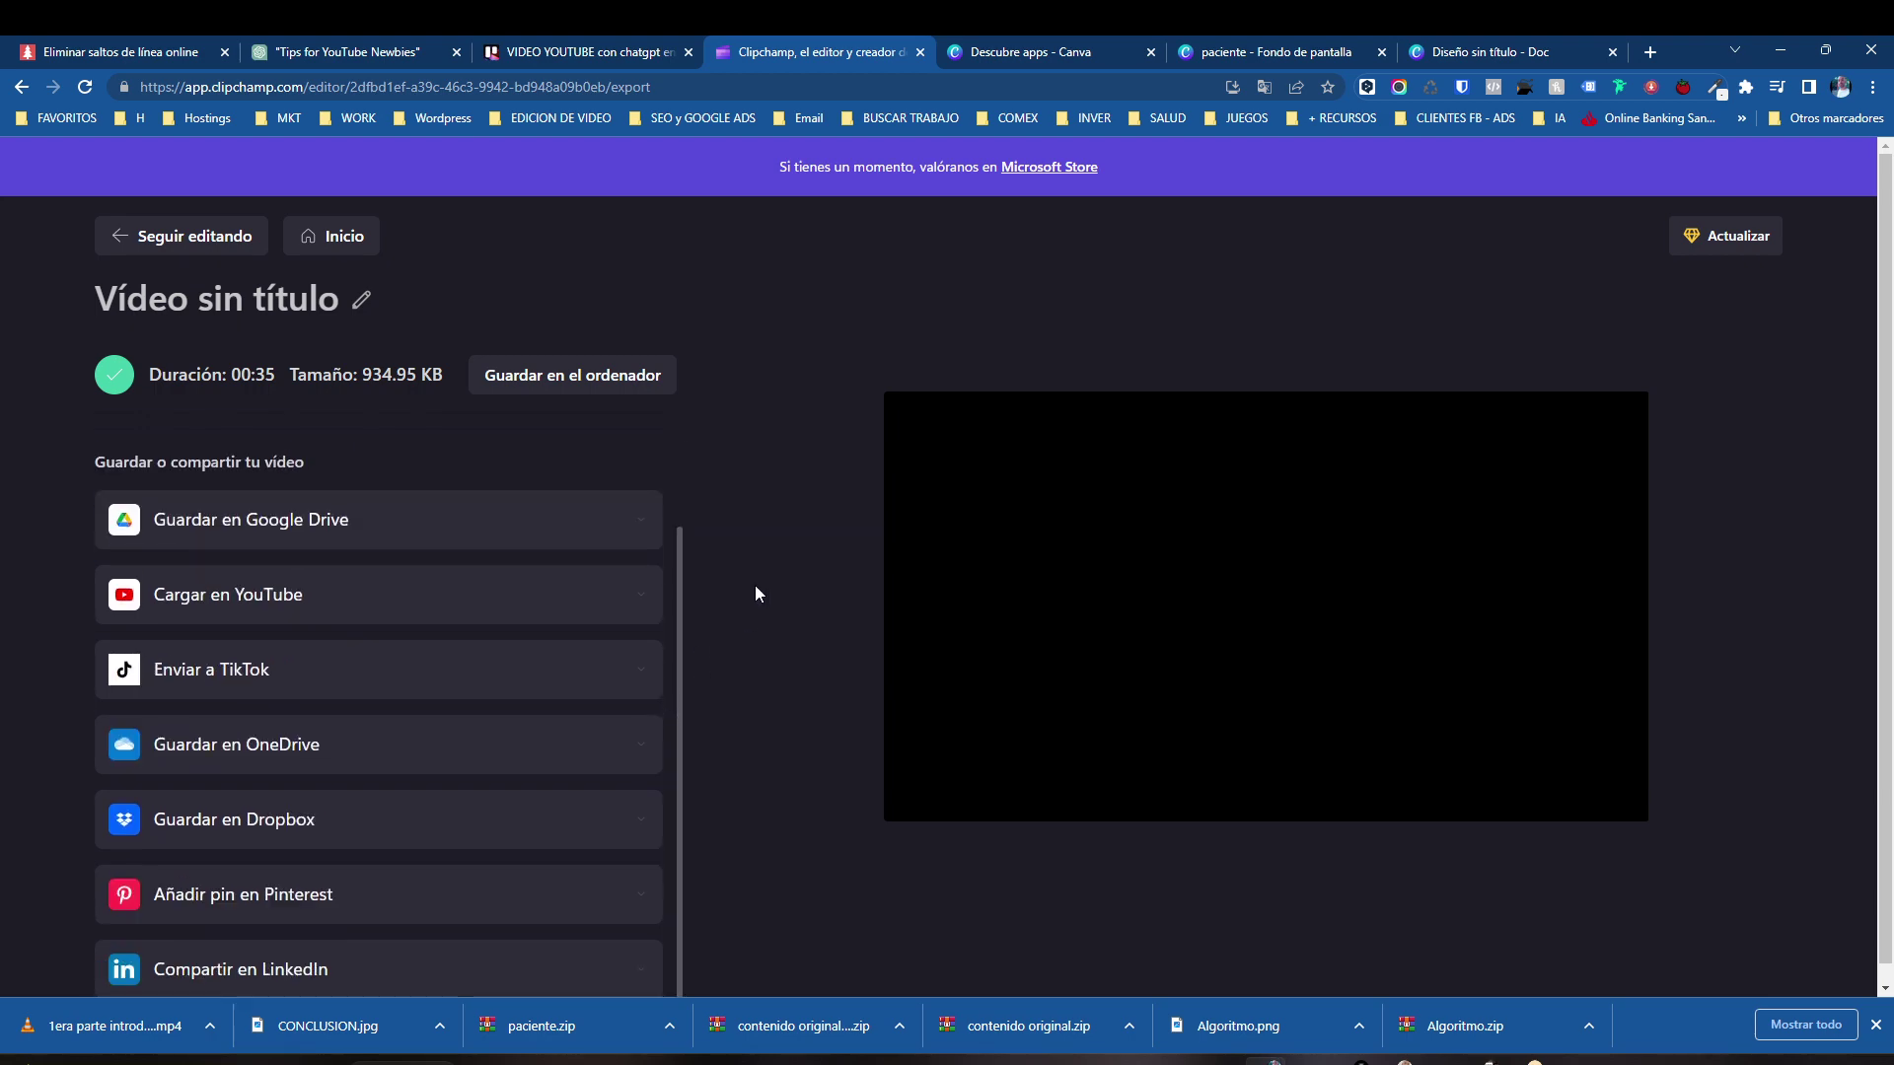